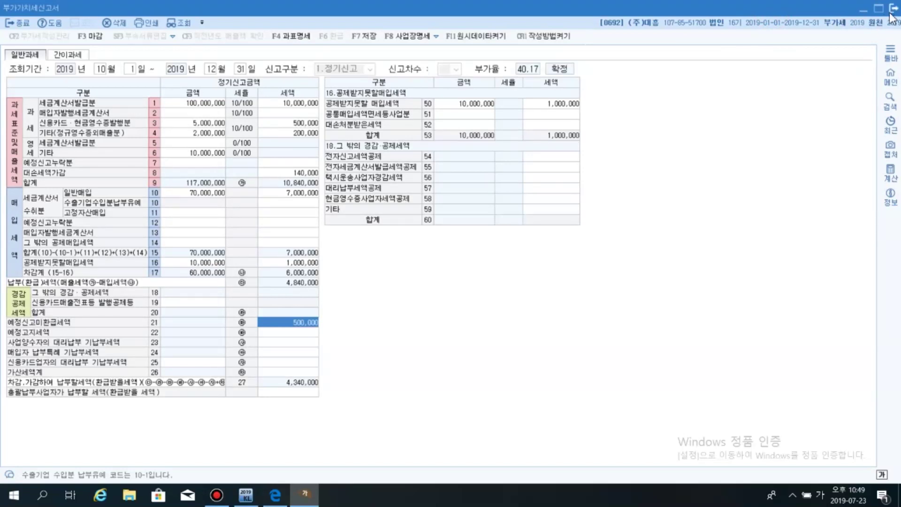
Close the VAT return form and bring the KcLep main menu forward, selecting the 대손세액공제신고서 entry
left_click(894, 8)
left_click(497, 260)
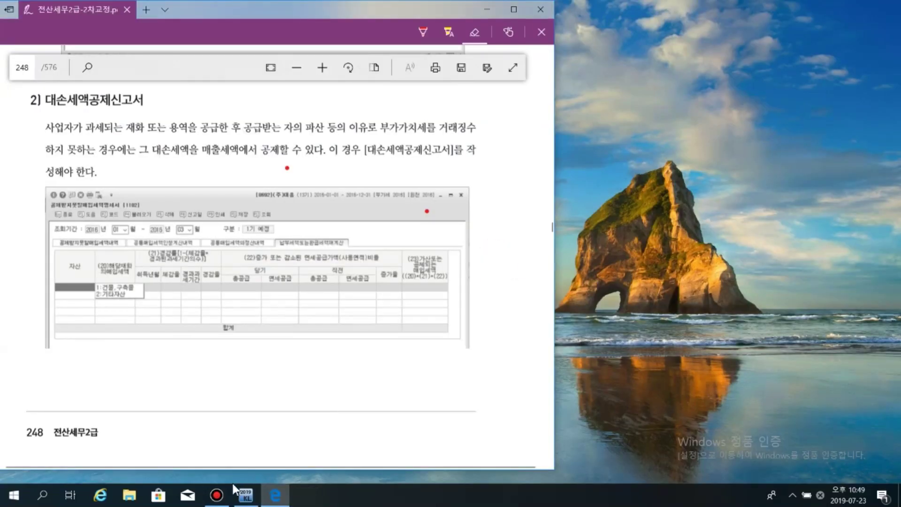
left_click(245, 495)
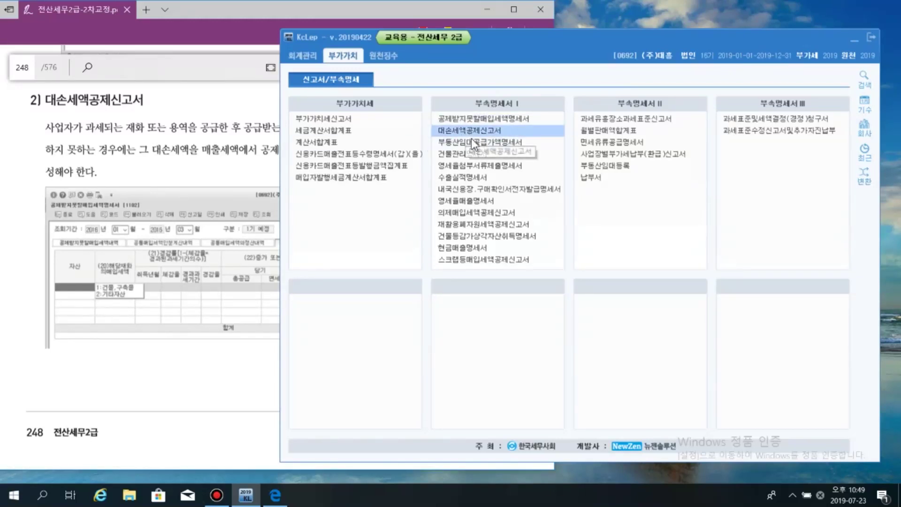
left_click(428, 133)
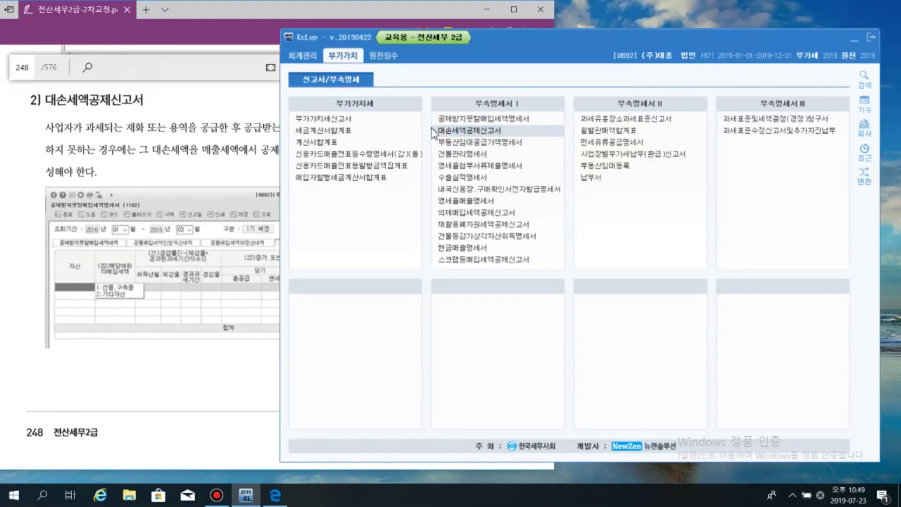
left_click_drag(528, 40, 574, 14)
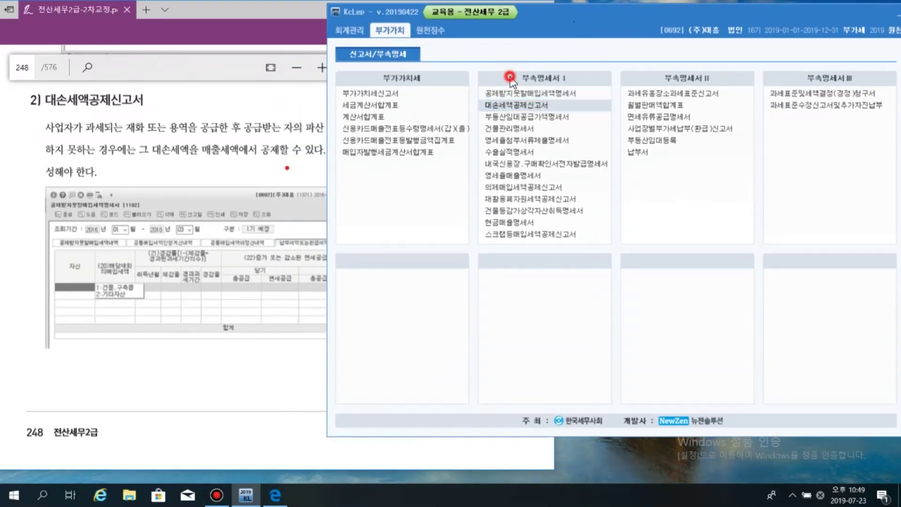
left_click(474, 107)
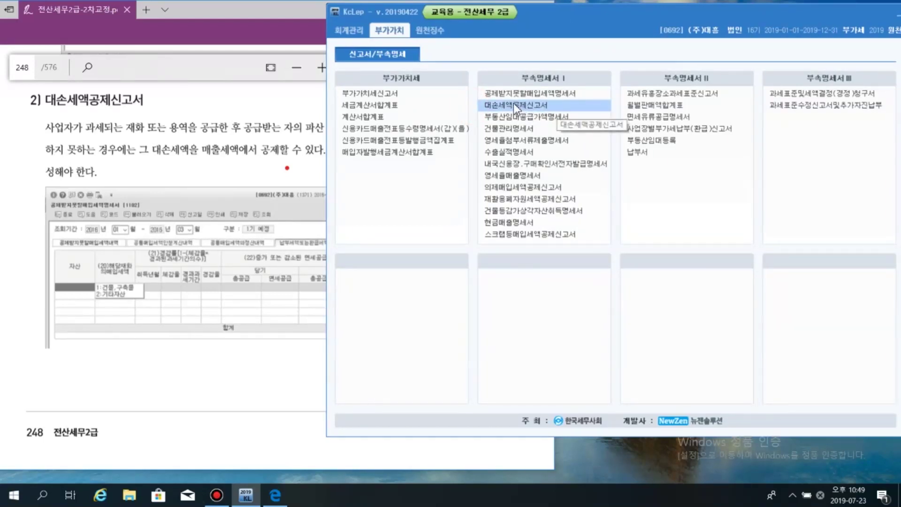
Switch to the PDF textbook in Edge and cross out the form screenshot's title area on page 248 in red pen
left_click(258, 14)
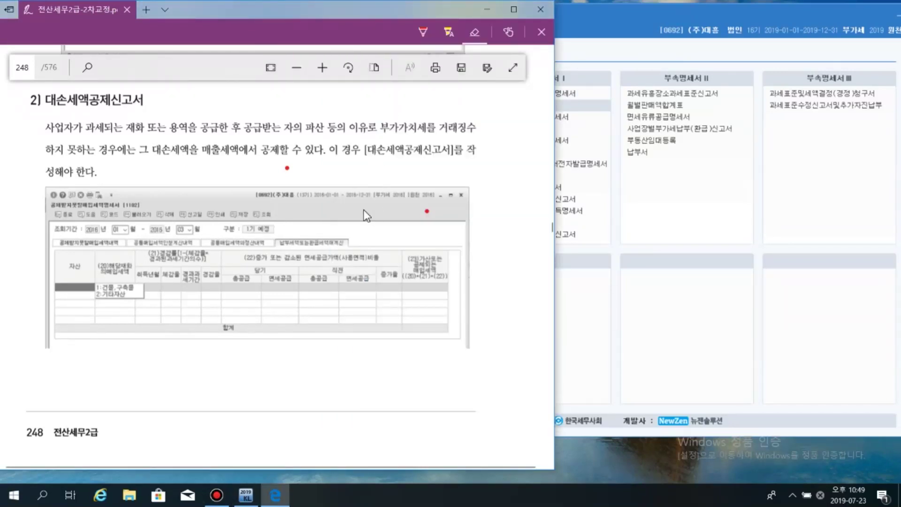
left_click(103, 194)
left_click(423, 31)
mouse_move(50, 210)
left_mouse_down()
mouse_move(124, 209)
mouse_move(138, 199)
mouse_move(74, 239)
left_mouse_up()
left_click_drag(74, 194, 133, 240)
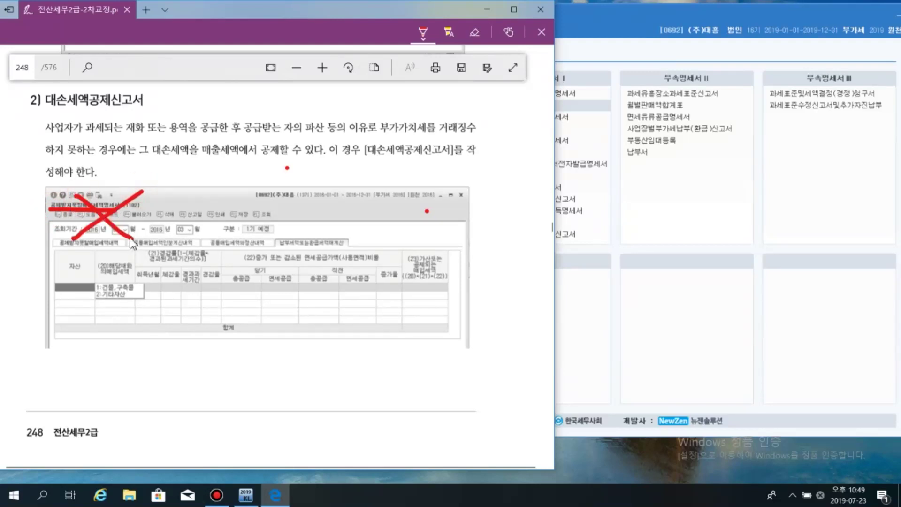
Underline the supply and bad-debt tax deduction phrases on page 248, circle "파산 등의 이유", and draw an arrow toward [대손세액공제신고서]
left_click_drag(682, 15, 838, 13)
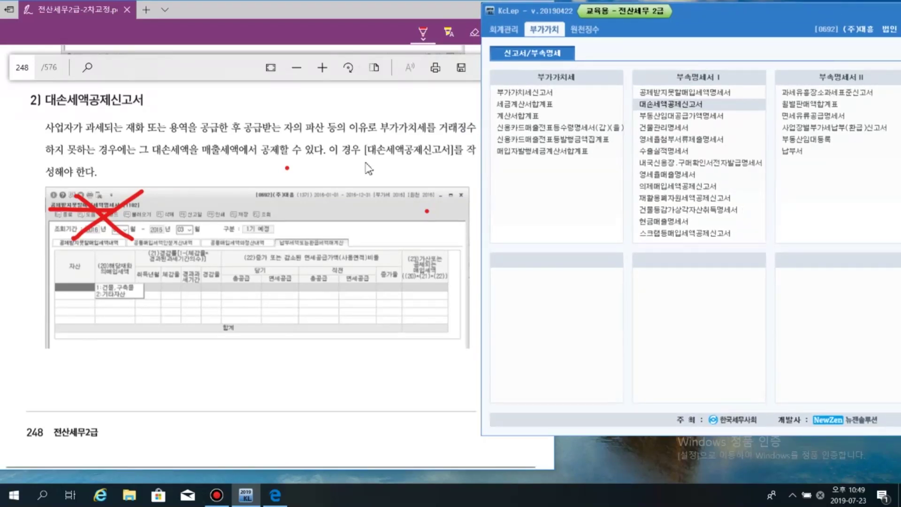
left_click(324, 7)
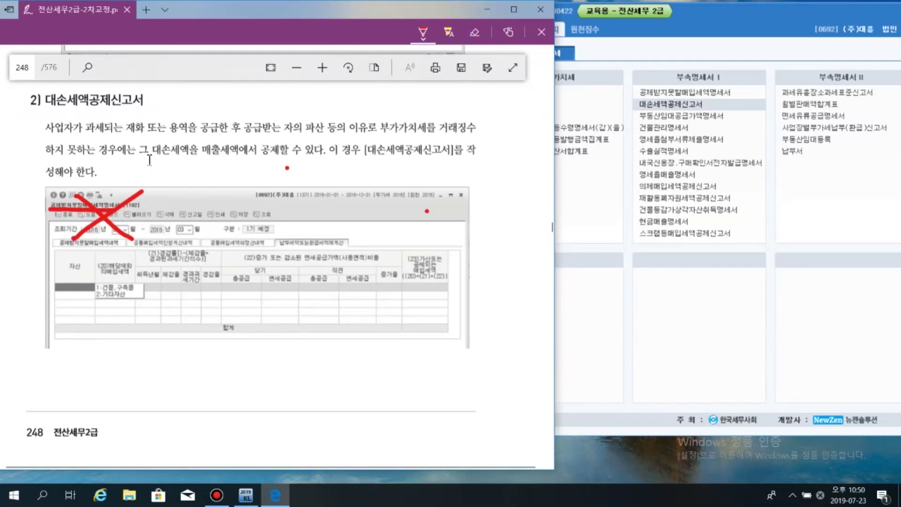
left_click_drag(143, 159, 320, 159)
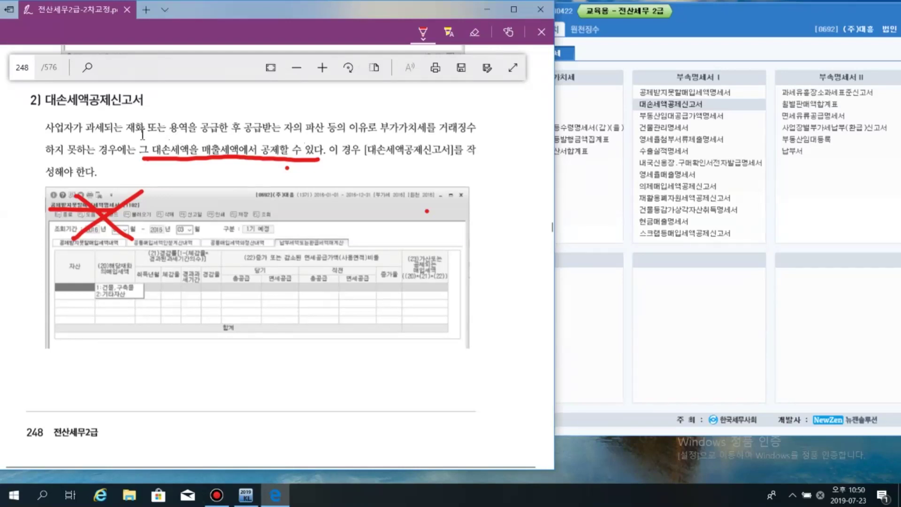
left_click_drag(124, 133, 369, 133)
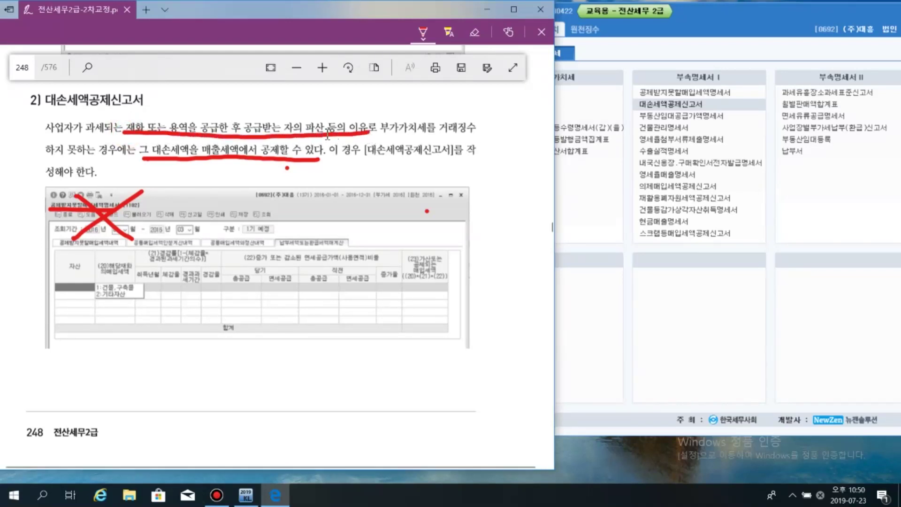
mouse_move(311, 139)
left_mouse_down()
mouse_move(297, 123)
mouse_move(370, 126)
mouse_move(373, 136)
left_mouse_up()
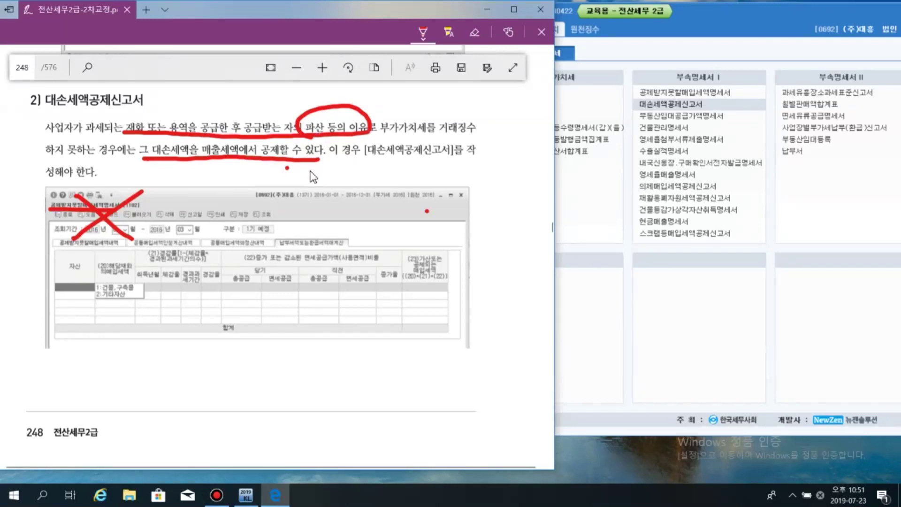
mouse_move(309, 167)
left_mouse_down()
mouse_move(370, 185)
mouse_move(419, 162)
left_mouse_up()
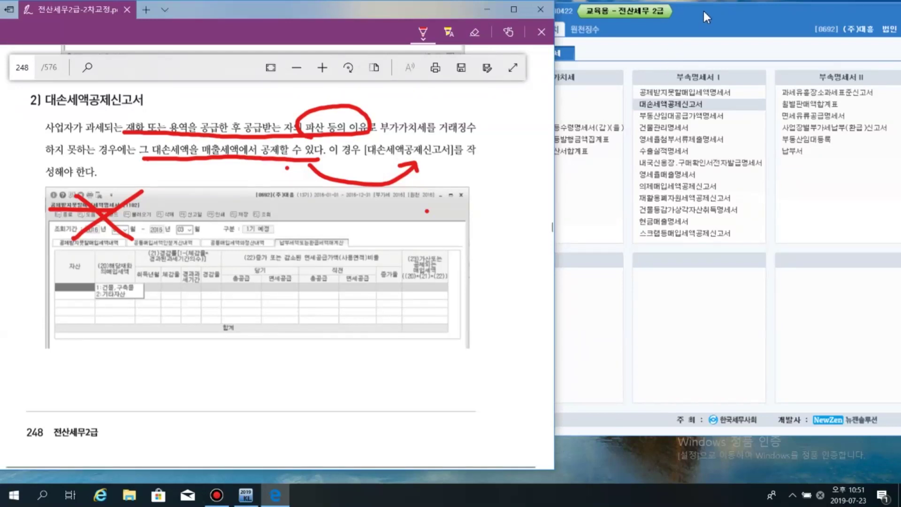
Switch to KcLep and open the 대손세액공제신고서 form, placing its window beside the textbook text
left_click_drag(703, 9, 467, 14)
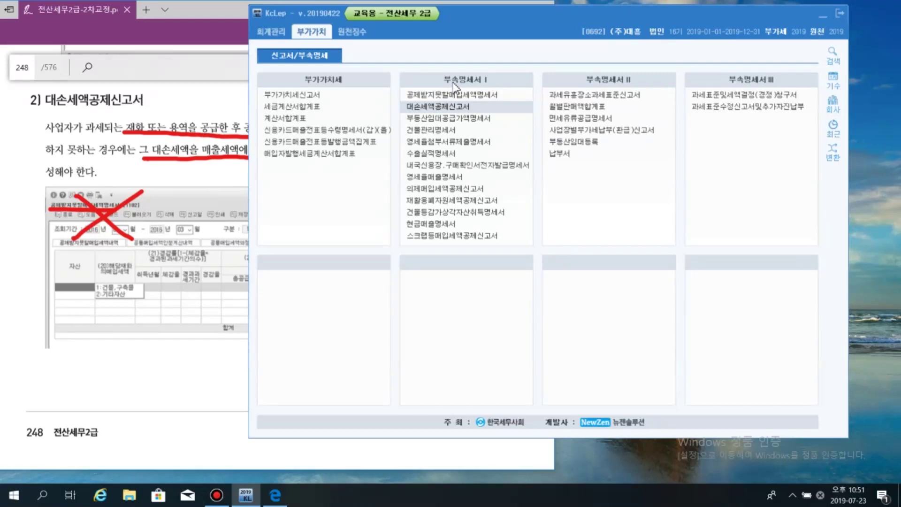
left_click(419, 106)
left_click_drag(441, 49, 560, 28)
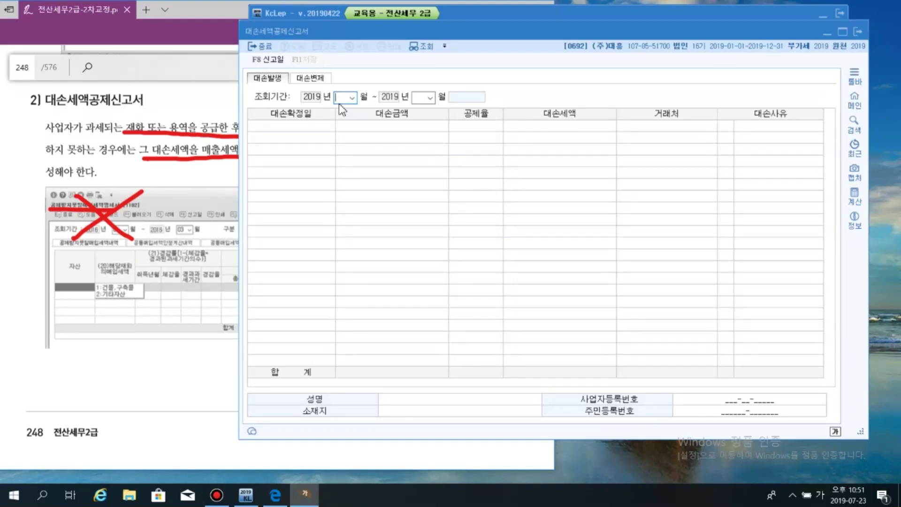
Handwrite an arrow and "확정" in red beside the 대손세액공제신고서 heading in the PDF textbook
left_click(144, 102)
mouse_move(142, 102)
left_mouse_down()
mouse_move(177, 96)
mouse_move(190, 113)
mouse_move(217, 111)
left_mouse_up()
left_click(170, 111)
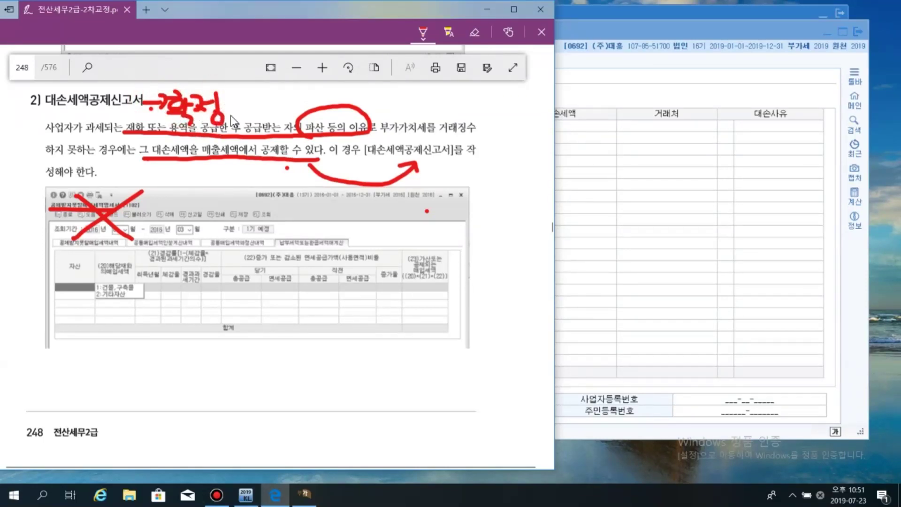
Return to the KcLep form and set the inquiry period to months 04 through 06 of 2019
left_click(601, 34)
type("04")
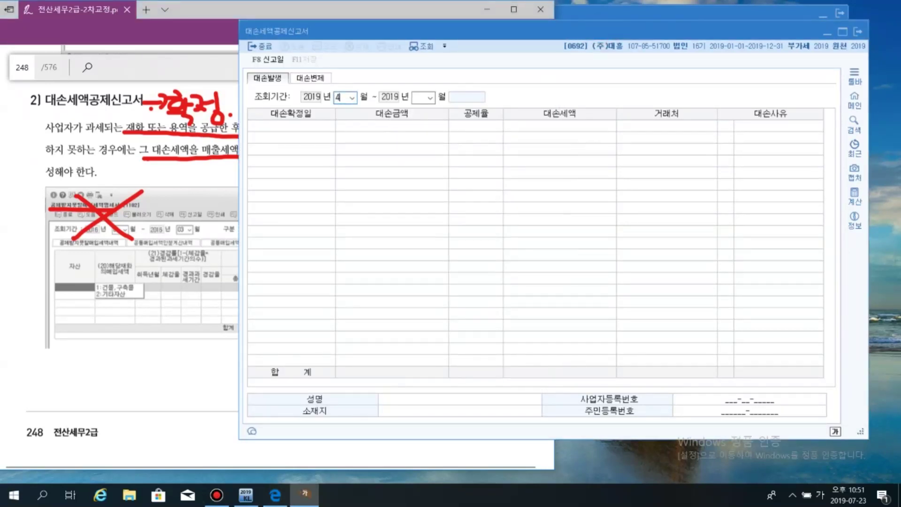
type("06")
key("Return")
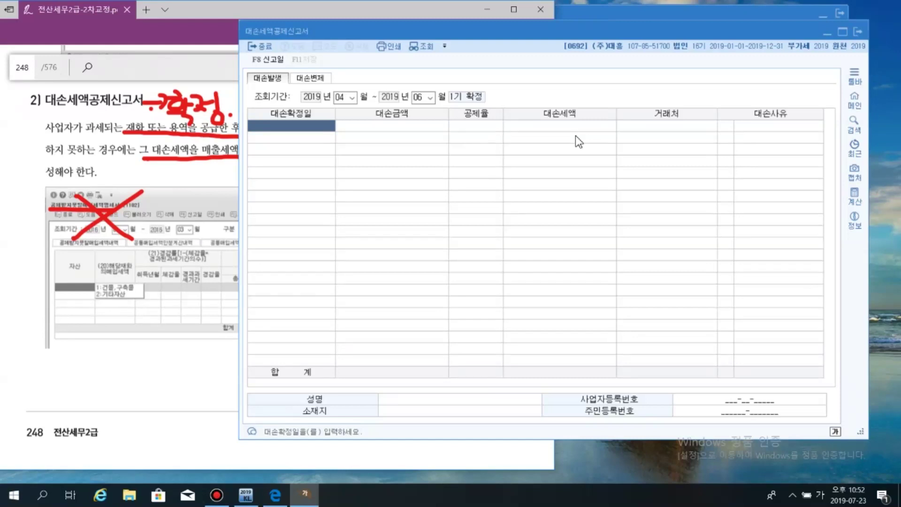
Switch to the PDF textbook, go to page 364, and locate question 03-1) on the preceding page
left_click_drag(595, 33, 642, 26)
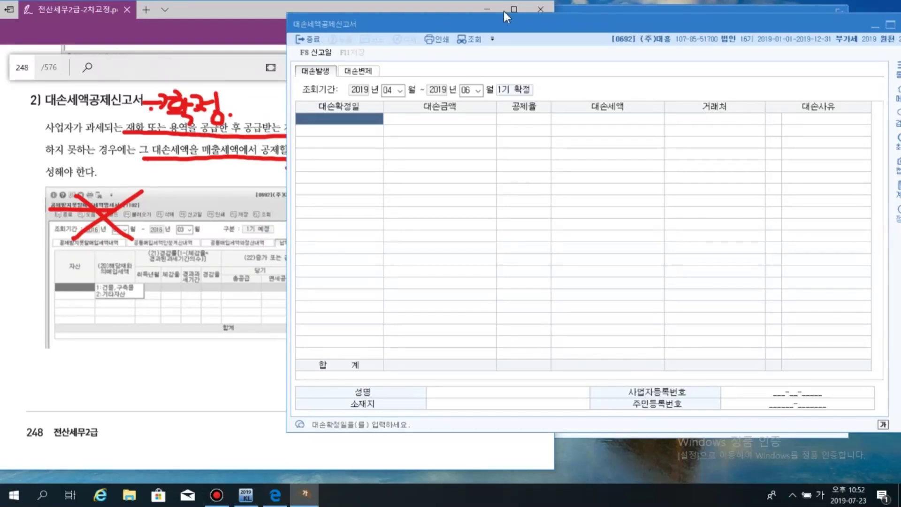
left_click(25, 67)
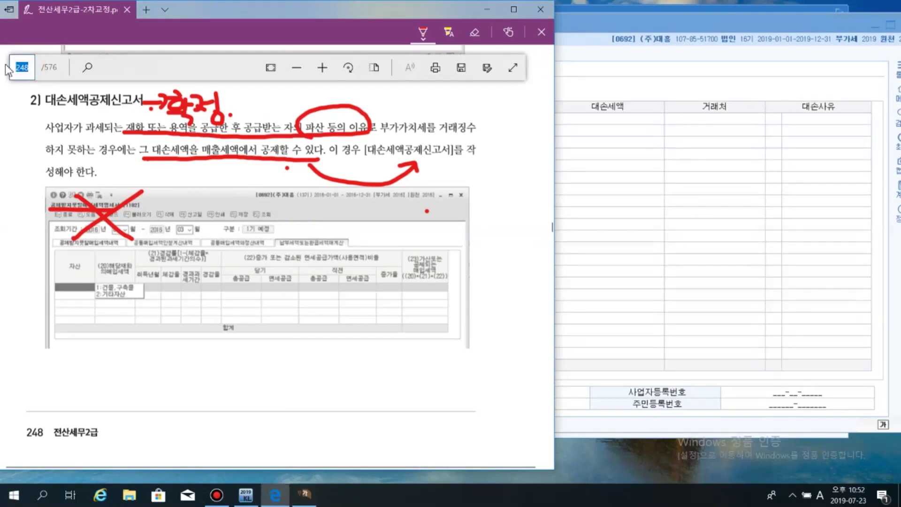
type("364")
key("Return")
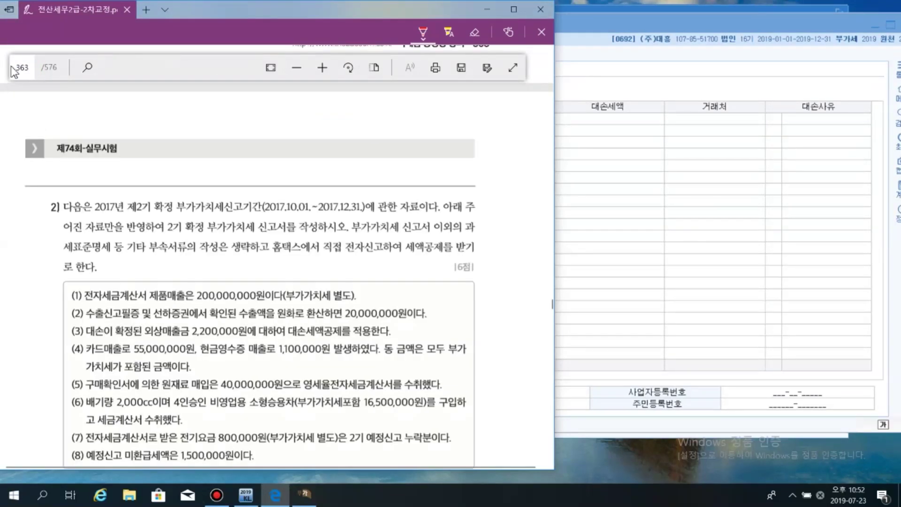
scroll(170, 257, "up", 1)
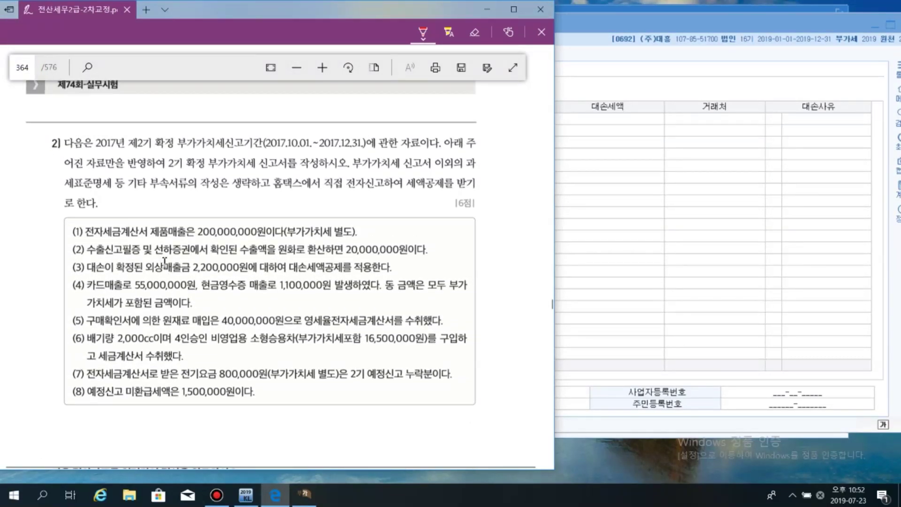
scroll(155, 261, "up", 1)
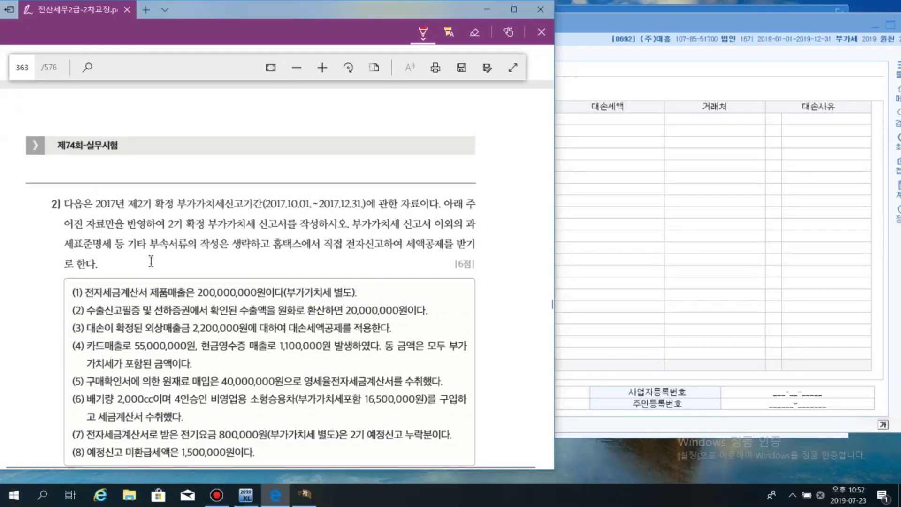
scroll(151, 263, "down", 5)
scroll(151, 263, "down", 1)
scroll(150, 264, "up", 10)
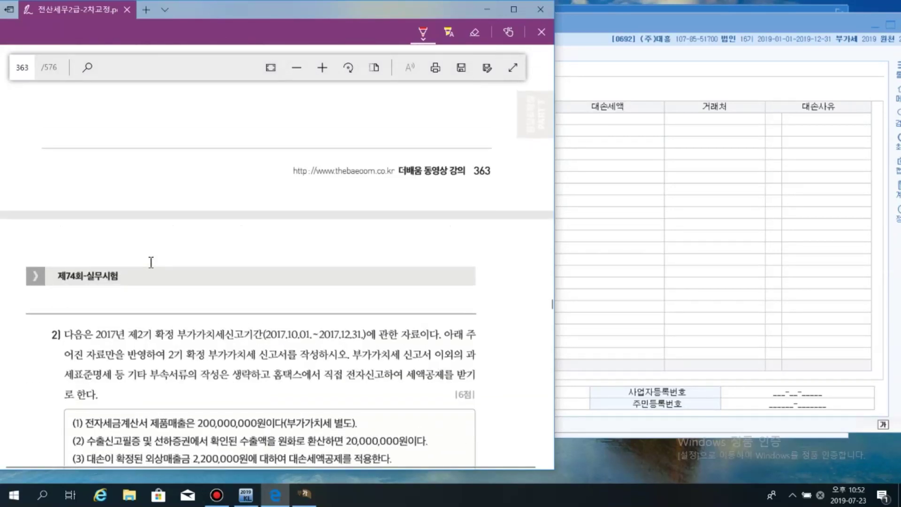
scroll(150, 261, "up", 1)
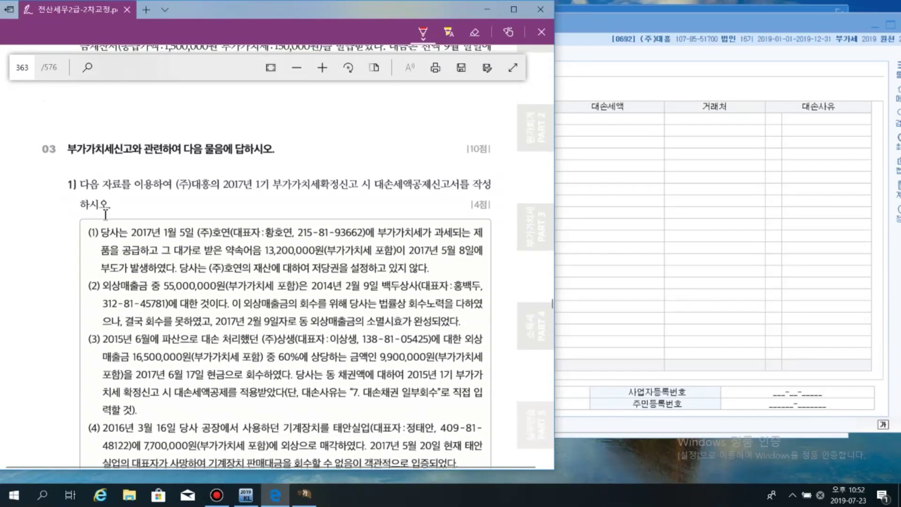
Mark question number 1), underline the instruction to prepare the report, and circle "대손세액공제신고서" in red
left_click_drag(62, 193, 80, 190)
scroll(188, 194, "down", 1)
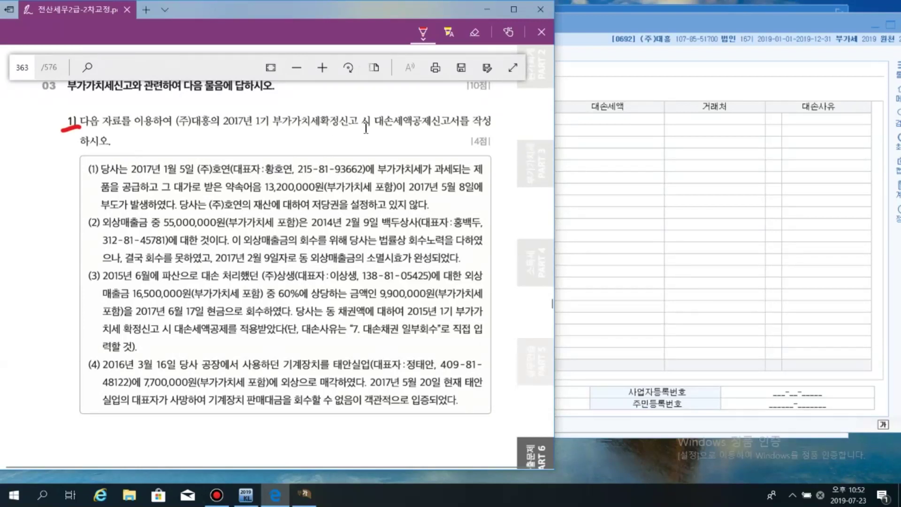
left_click_drag(366, 128, 486, 126)
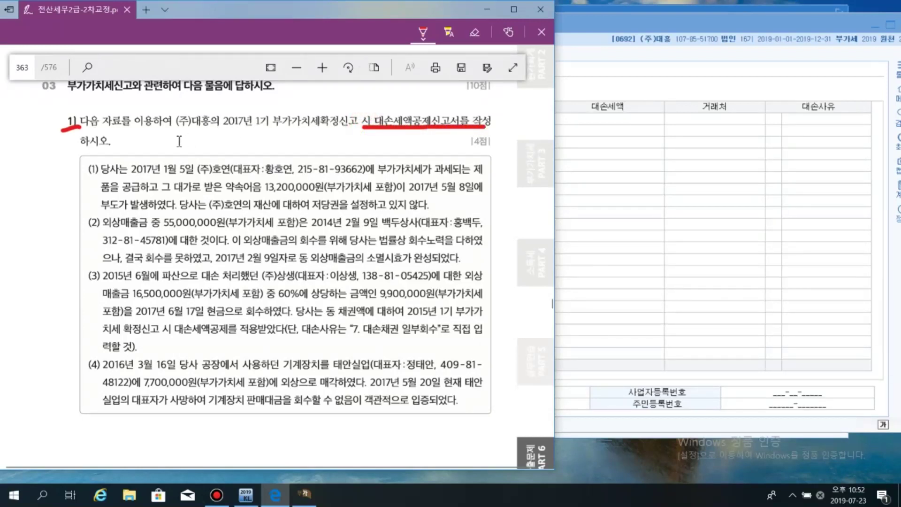
left_click_drag(70, 150, 110, 151)
mouse_move(374, 128)
left_mouse_down()
mouse_move(434, 96)
mouse_move(463, 126)
left_mouse_up()
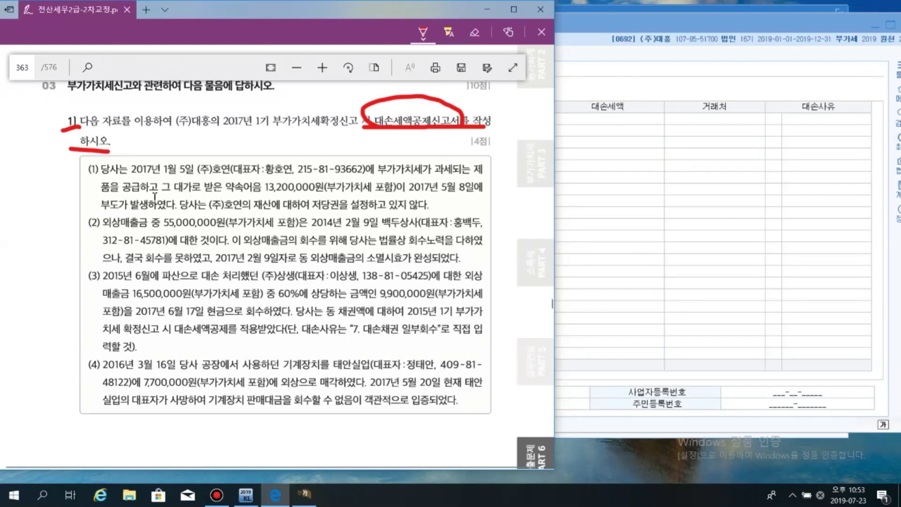
Underline the promissory note amount, both dates and the default in item (1), and write a circled "6月" beside it
left_click_drag(206, 192, 323, 193)
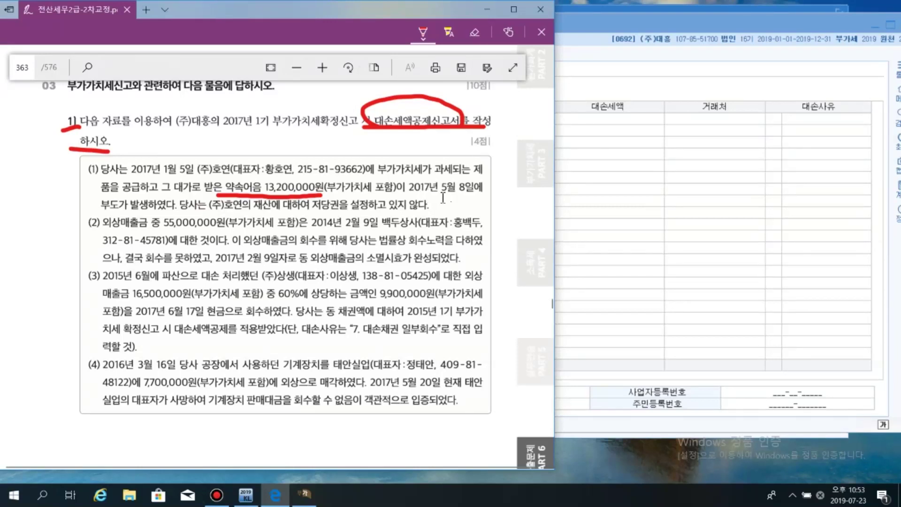
left_click_drag(412, 192, 470, 191)
left_click_drag(103, 212, 144, 211)
left_click_drag(160, 178, 194, 178)
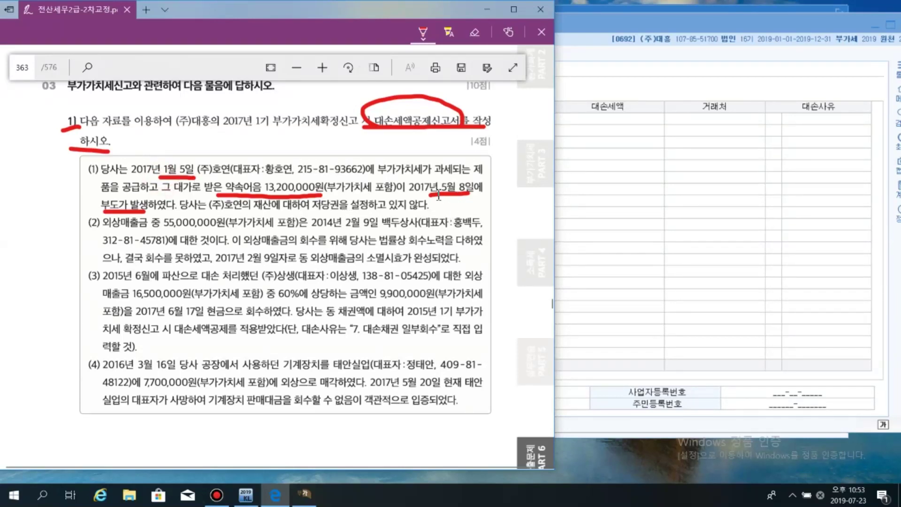
left_click_drag(436, 193, 475, 195)
mouse_move(489, 196)
left_mouse_down()
mouse_move(486, 207)
mouse_move(507, 202)
mouse_move(510, 209)
mouse_move(507, 197)
mouse_move(493, 218)
mouse_move(483, 197)
left_mouse_up()
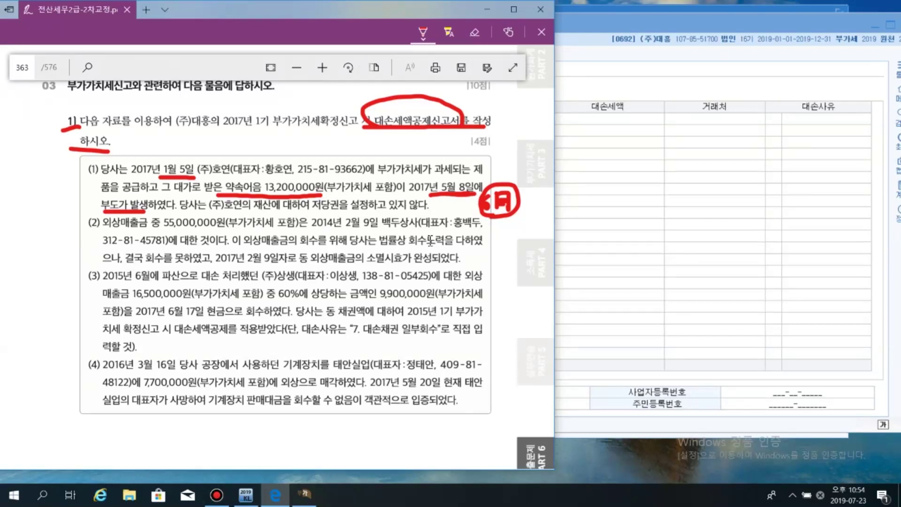
Underline "1기 부가가치세확정신고", circle "2017년", add a circled note above "6月", and re-underline the note amount and default in item (1)
left_click_drag(502, 186, 526, 170)
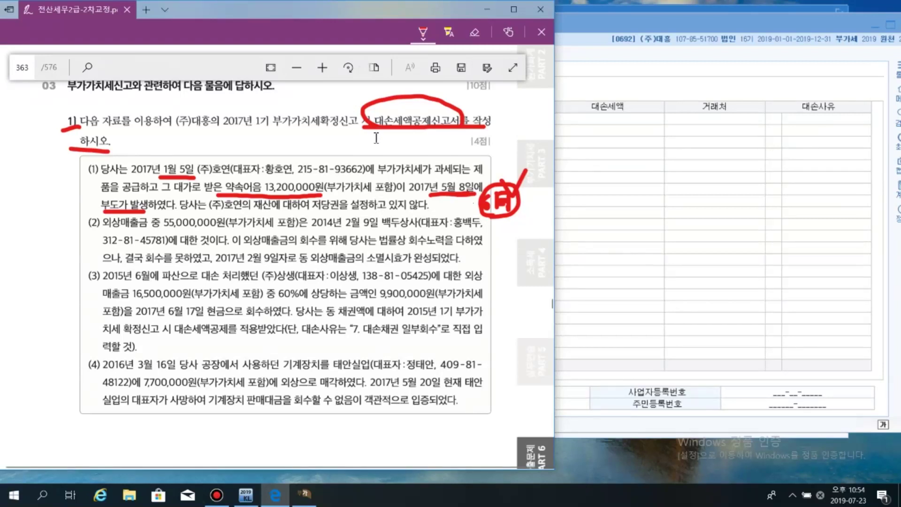
left_click_drag(253, 131, 345, 130)
left_click_drag(229, 112, 247, 131)
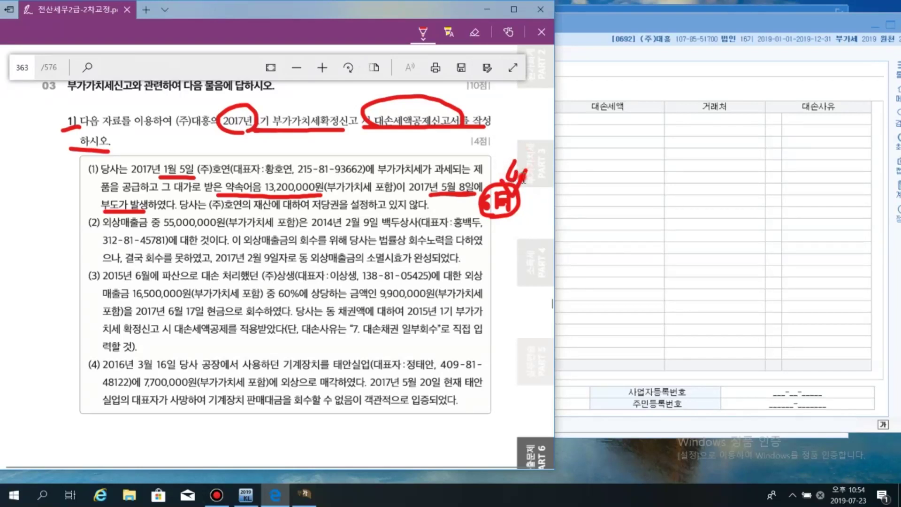
mouse_move(524, 181)
left_mouse_down()
mouse_move(526, 165)
mouse_move(538, 176)
mouse_move(525, 186)
left_mouse_up()
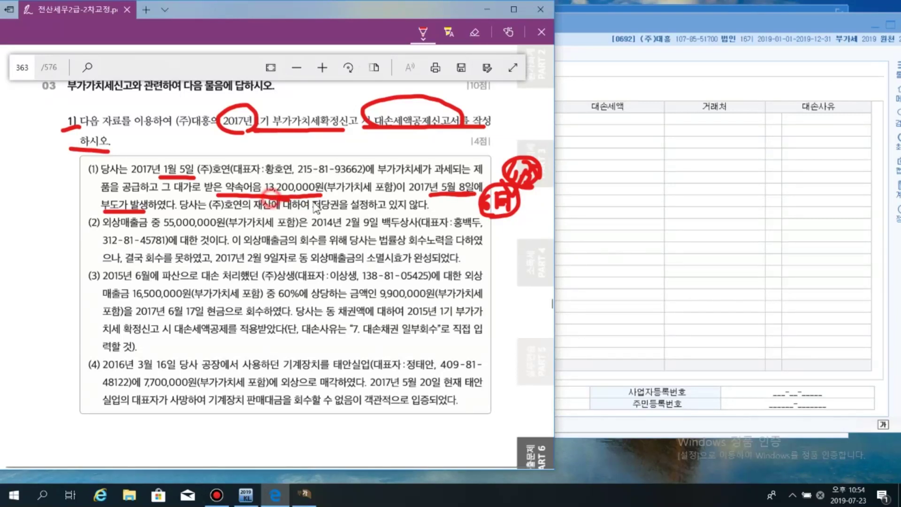
mouse_move(118, 208)
left_mouse_down()
mouse_move(143, 218)
mouse_move(175, 212)
left_mouse_up()
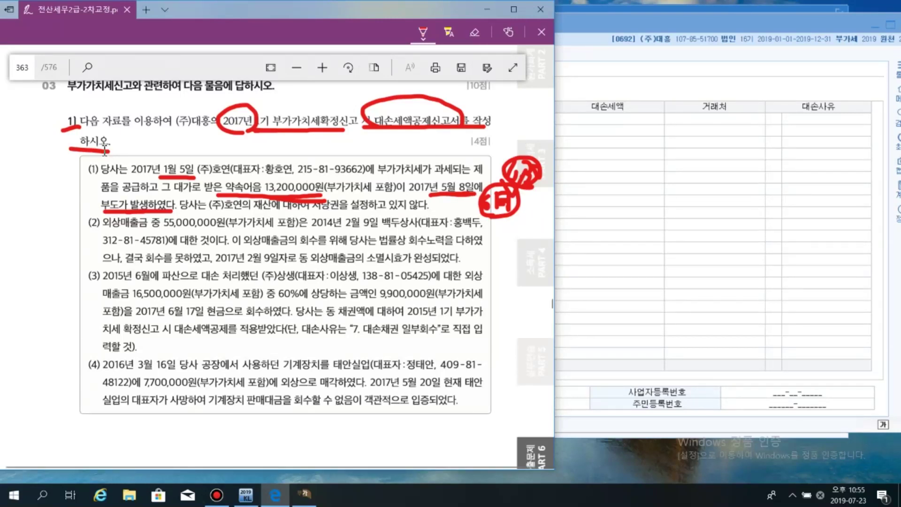
Cross out item (1), re-underline its note amount and the default date "2017년 5월 8일", and put an X at the circled "6월" note
mouse_move(73, 177)
left_mouse_down()
mouse_move(109, 162)
mouse_move(98, 174)
left_mouse_up()
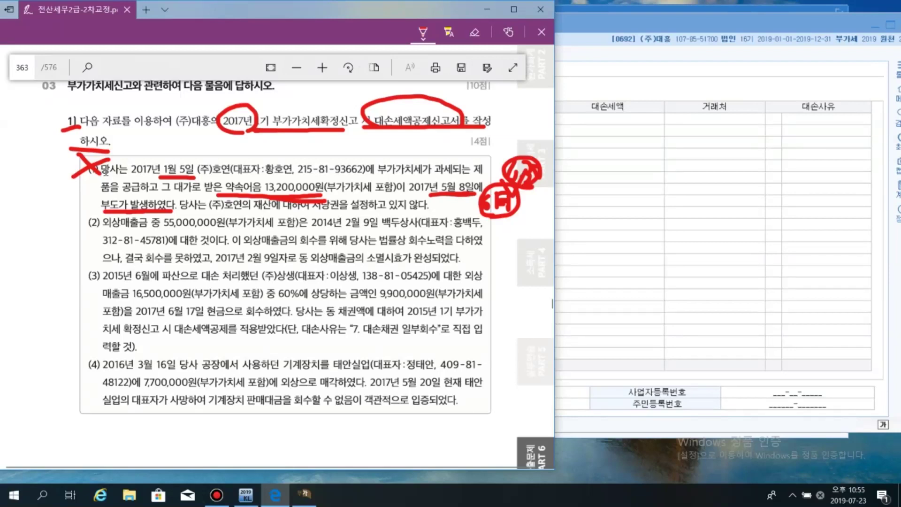
left_click_drag(217, 192, 314, 194)
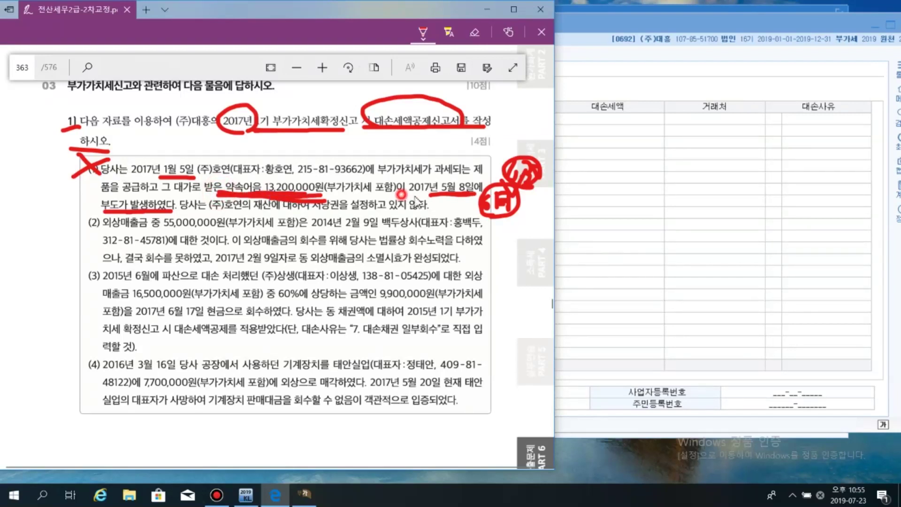
left_click_drag(398, 194, 481, 192)
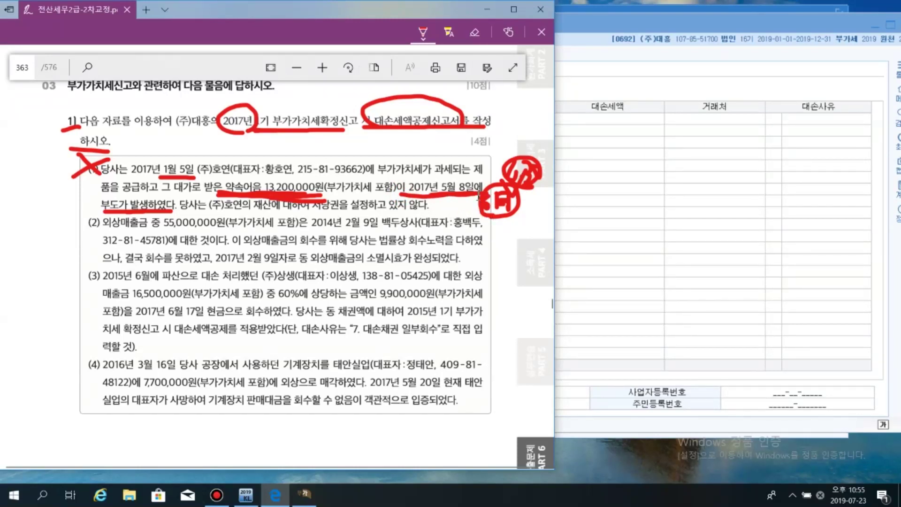
mouse_move(494, 178)
left_mouse_down()
mouse_move(485, 187)
mouse_move(496, 201)
left_mouse_up()
Mark item (2), underline its 55,000,000원 and failed collection, underline and box the "소멸시효가 완성" clause, and add a check mark
left_click_drag(98, 226, 86, 226)
left_click_drag(155, 231, 285, 232)
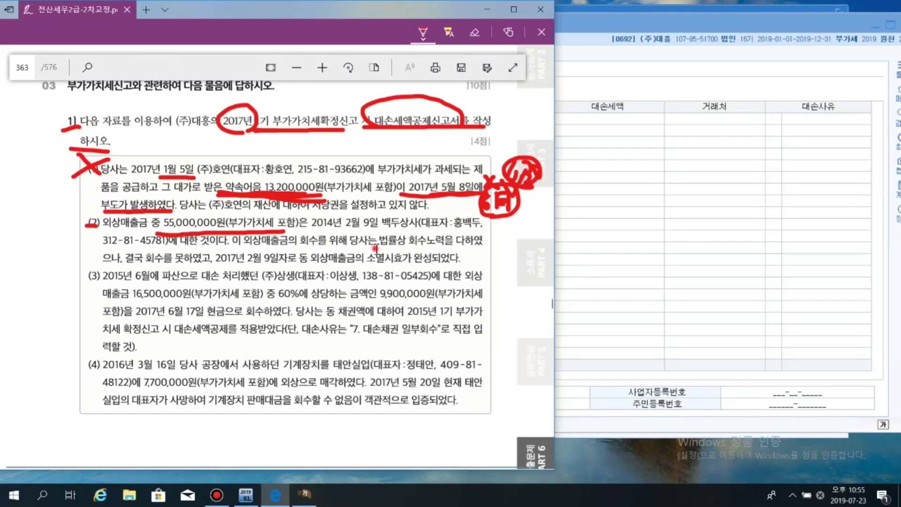
left_click_drag(378, 250, 477, 250)
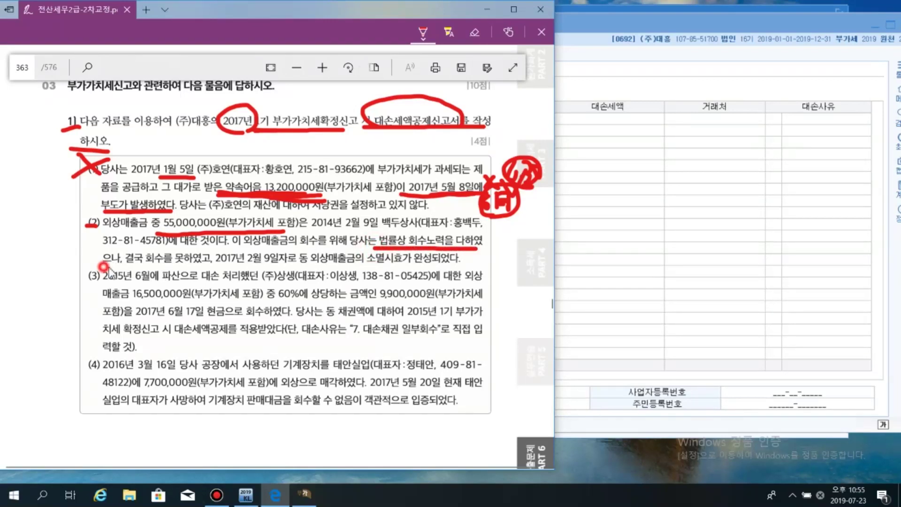
mouse_move(102, 266)
left_mouse_down()
mouse_move(370, 266)
mouse_move(394, 244)
mouse_move(439, 254)
mouse_move(434, 267)
left_mouse_up()
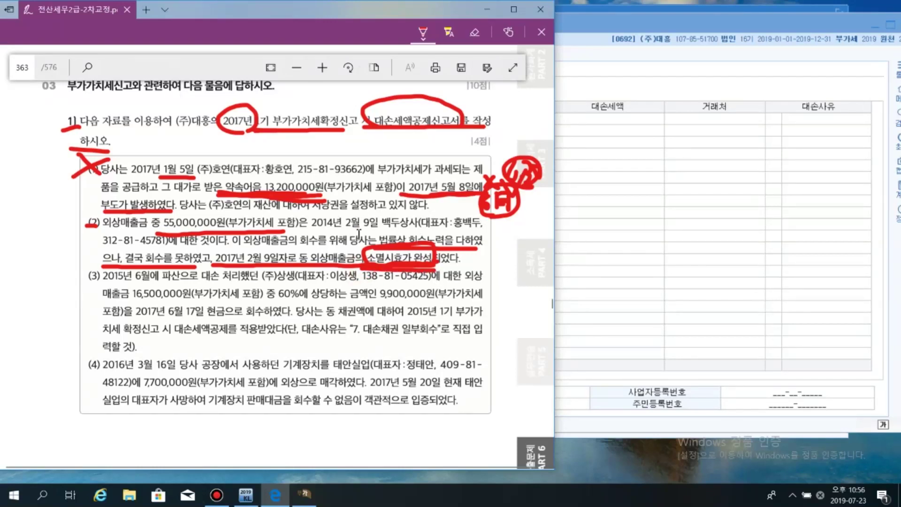
left_click_drag(358, 233, 387, 236)
Switch to the 대손세액공제신고서 in KcLep and compare the 대손발생 and 대손변제 forms, ending on 대손발생
left_click(587, 86)
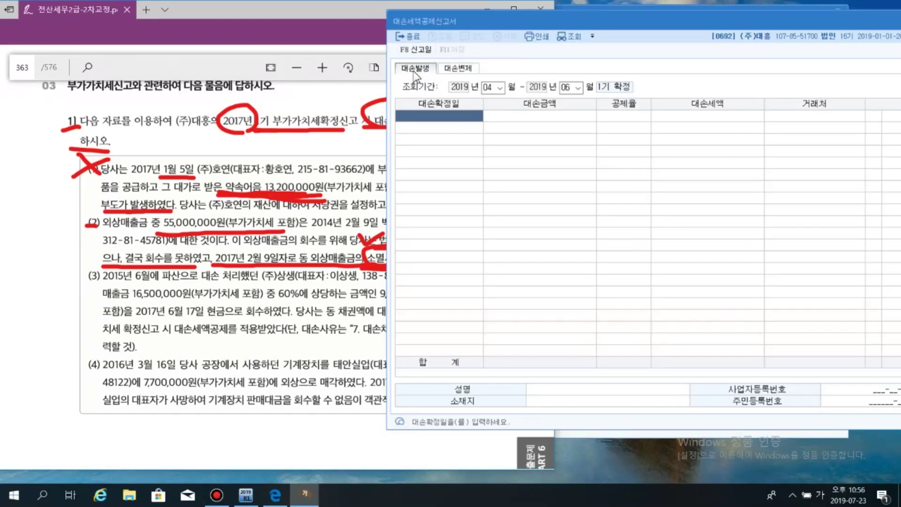
left_click(445, 68)
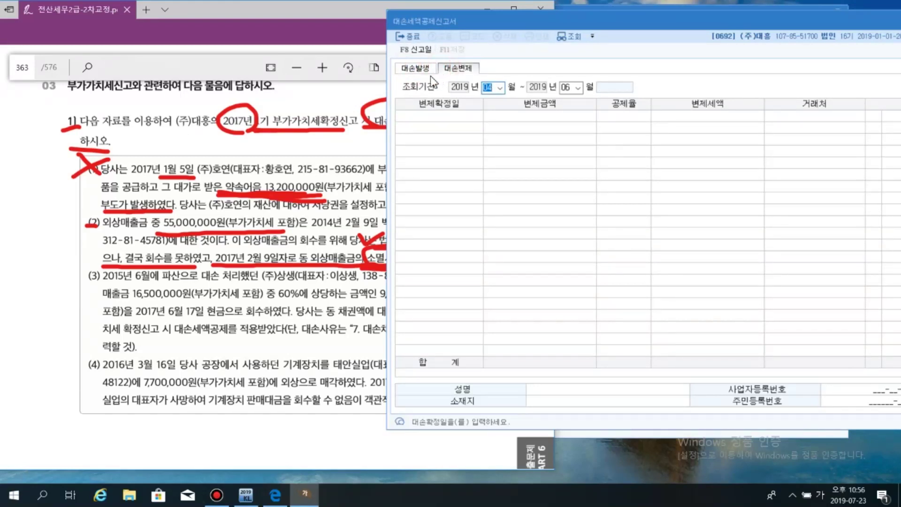
left_click(416, 68)
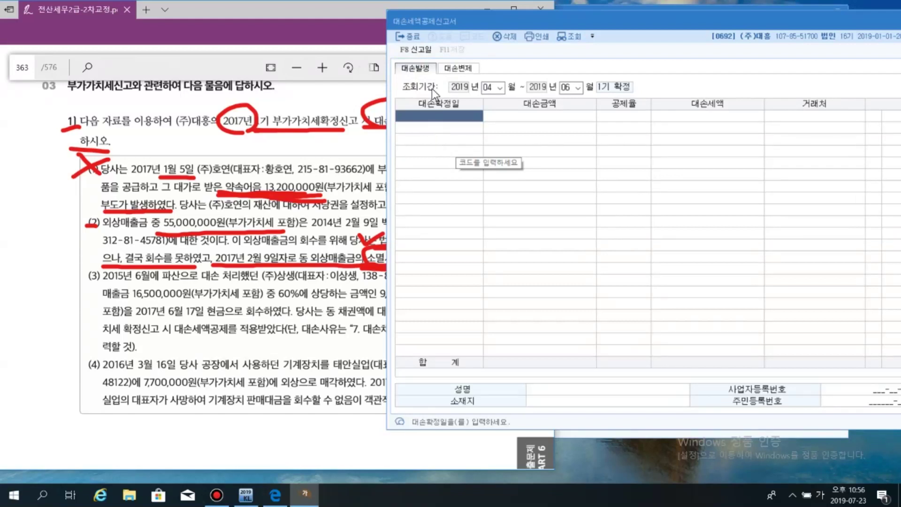
left_click(402, 71)
left_click(413, 73)
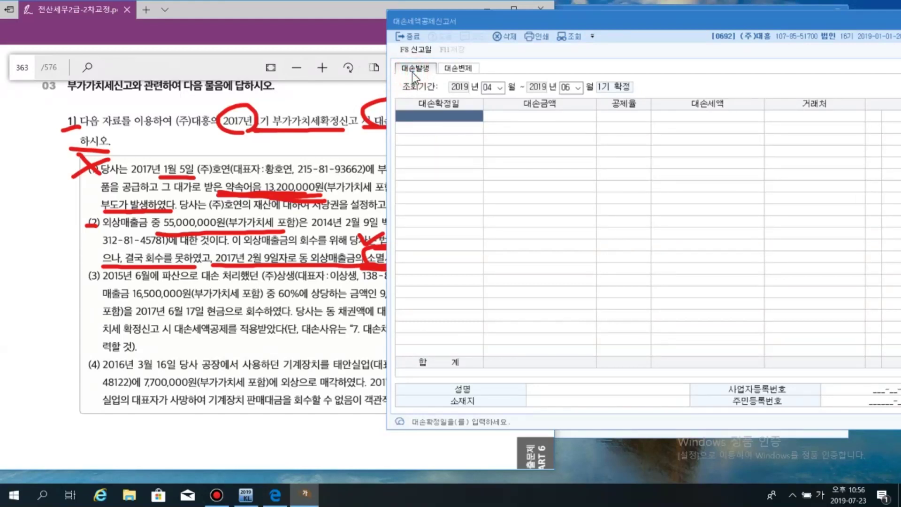
left_click(455, 71)
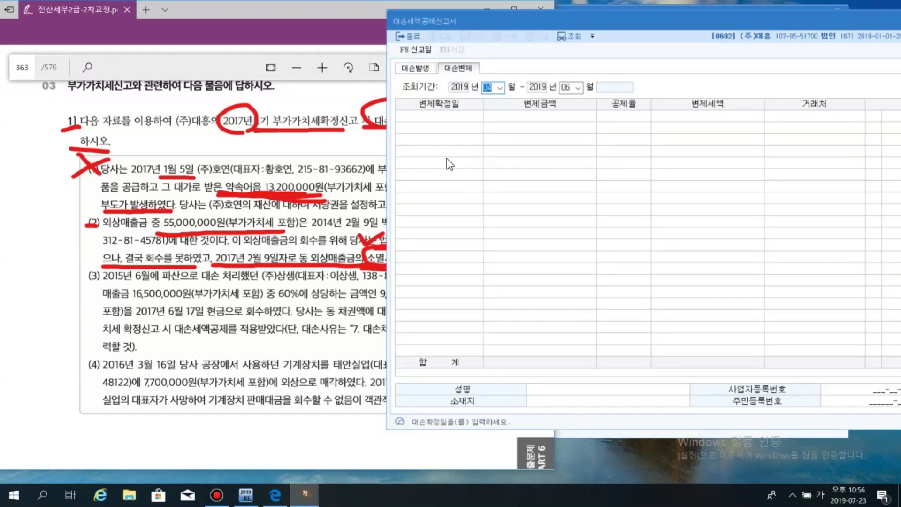
left_click(415, 75)
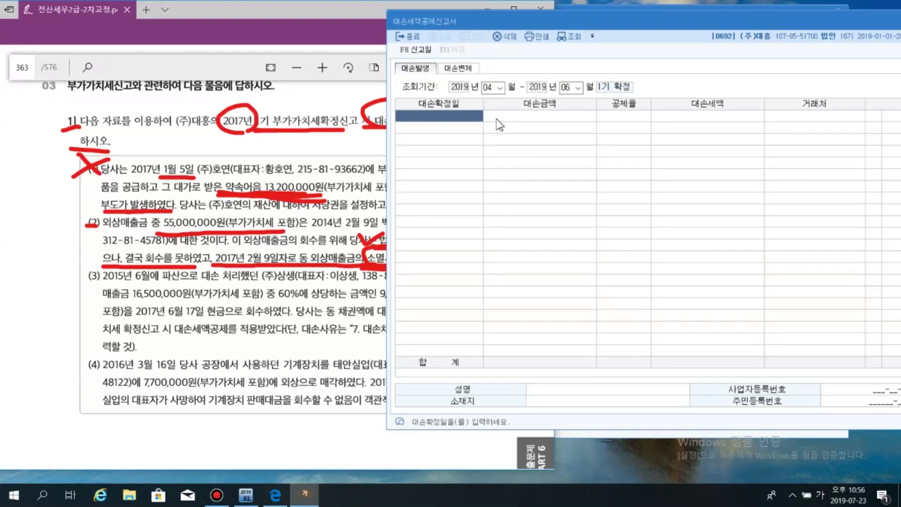
Enter item (2) in the first 대손발생 row with 대손확정일 2019-02-09 and 대손금액 55,000,000
left_click_drag(561, 21, 675, 16)
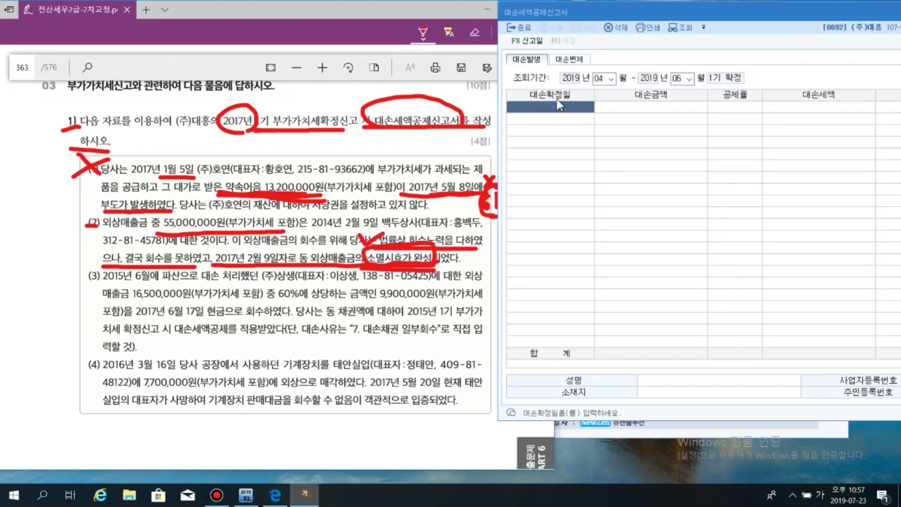
type("2019-02-09")
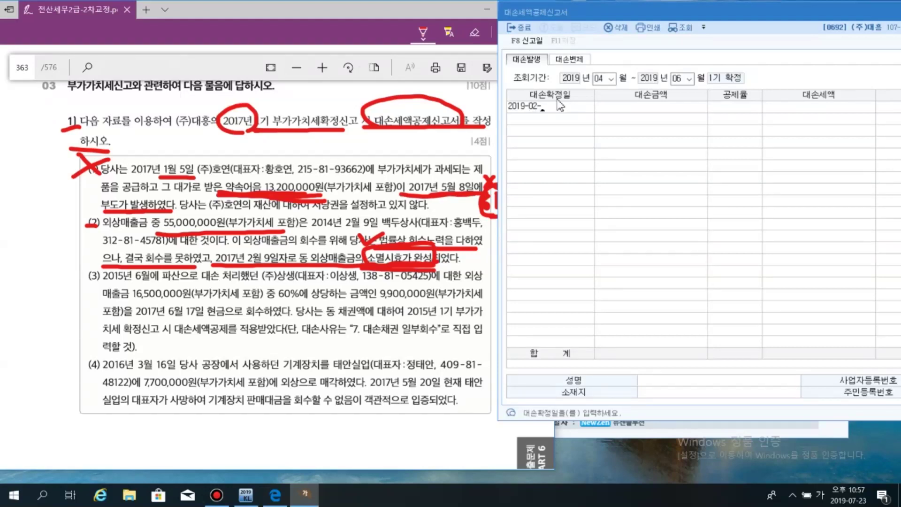
key("Return")
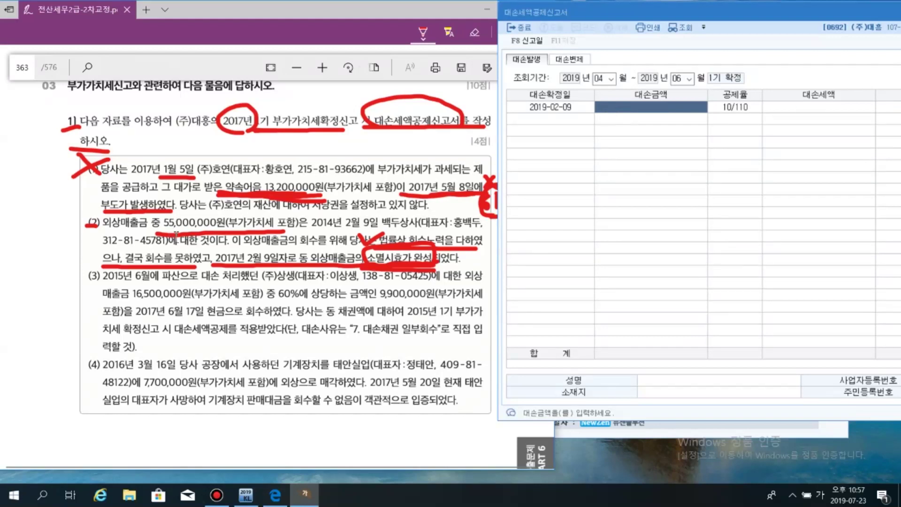
left_click(637, 99)
left_click(736, 109)
left_click(660, 113)
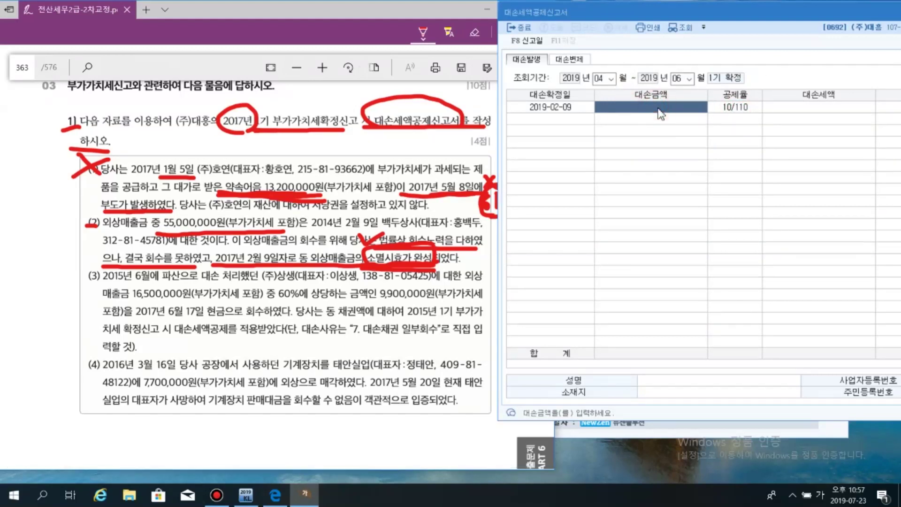
type("55000000")
key("Return")
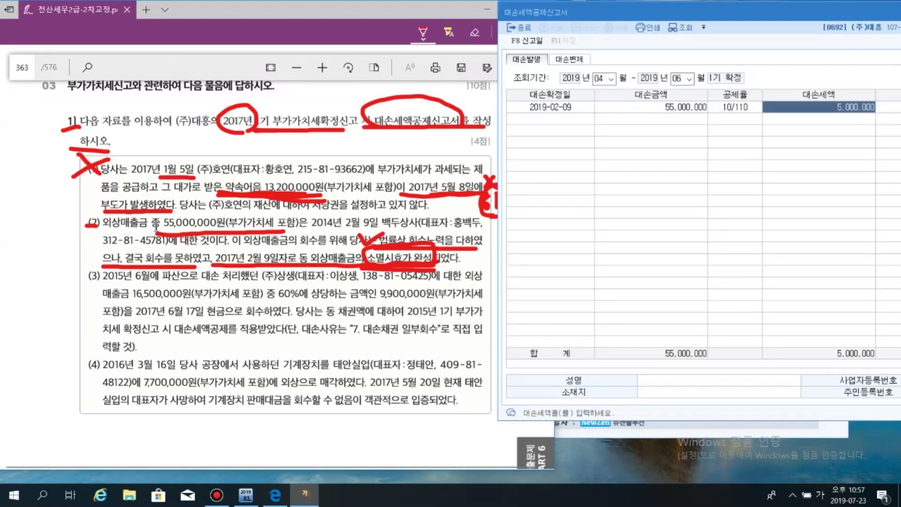
Re-underline the VAT-inclusive 55,000,000원 in item (2), and return to the report's 거래처 cell with the 대손사유 column in view
left_click_drag(162, 225, 299, 230)
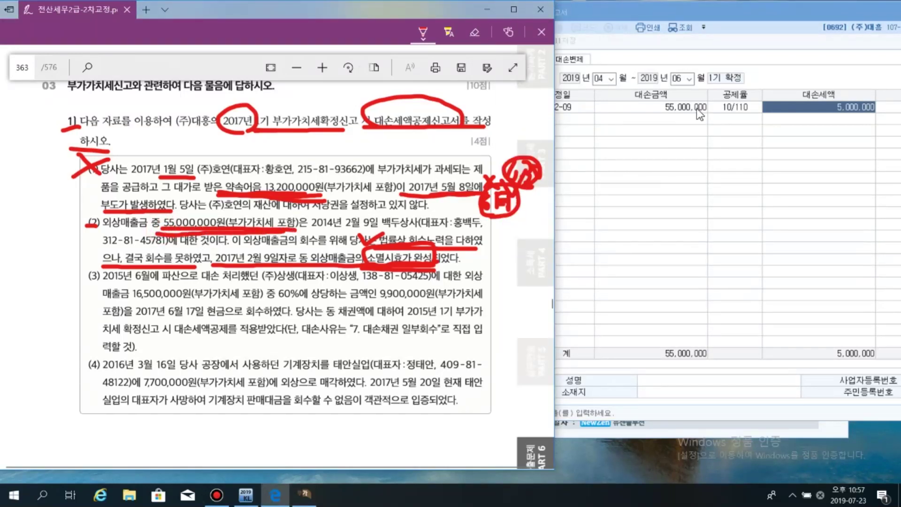
left_click(802, 120)
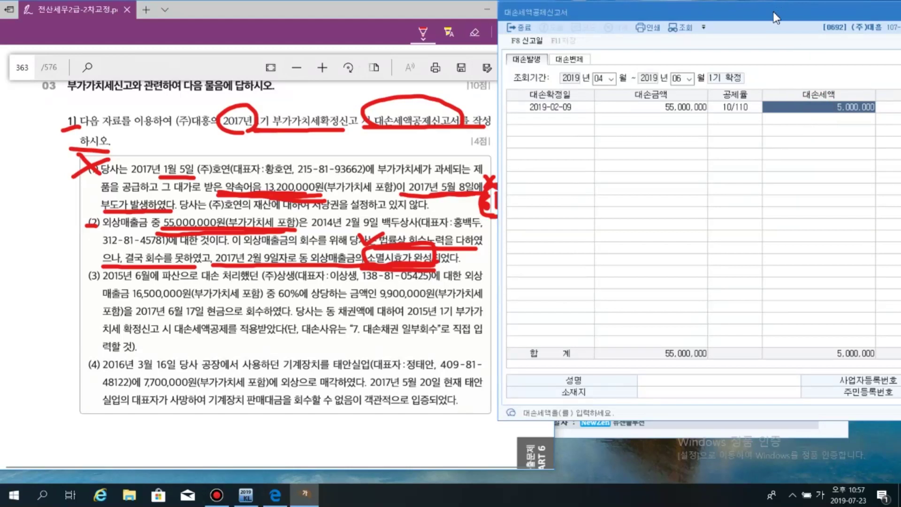
mouse_move(756, 15)
left_mouse_down()
mouse_move(739, 17)
mouse_move(788, 15)
mouse_move(656, 23)
left_mouse_up()
left_click(632, 97)
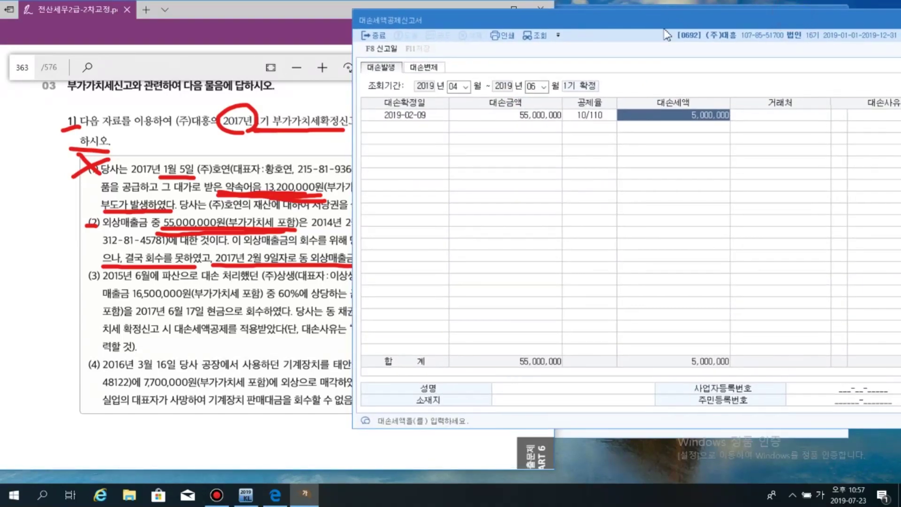
left_click_drag(748, 23, 723, 19)
left_click(767, 113)
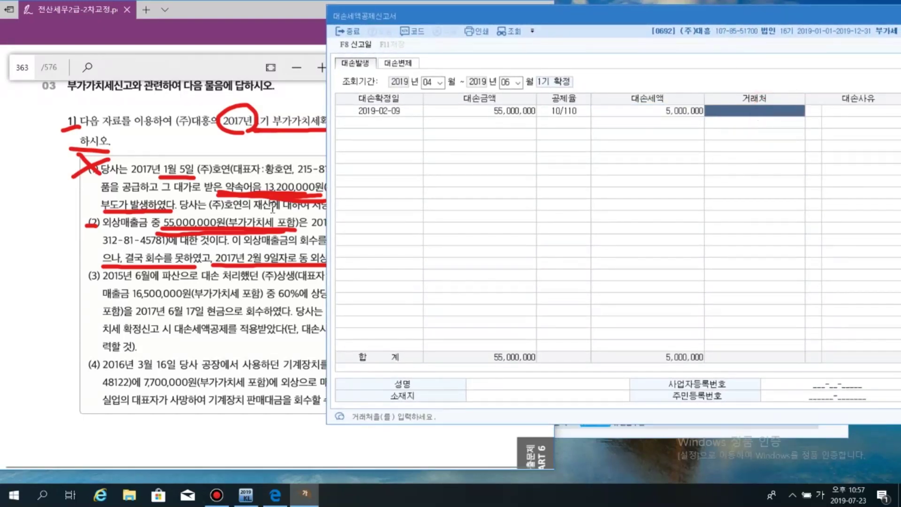
Look up the 거래처 for the row with "백두상사", shorten the search to "백두", and choose 백두기업
left_click(244, 249)
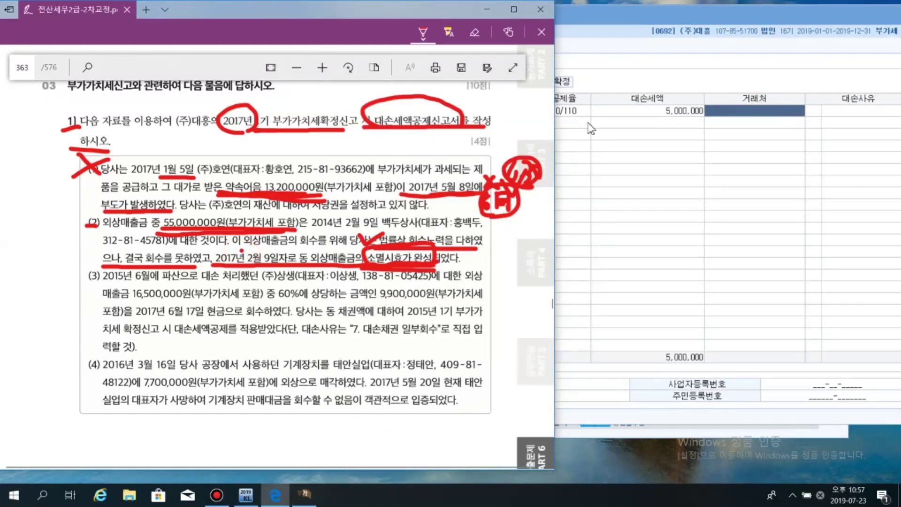
left_click(729, 115)
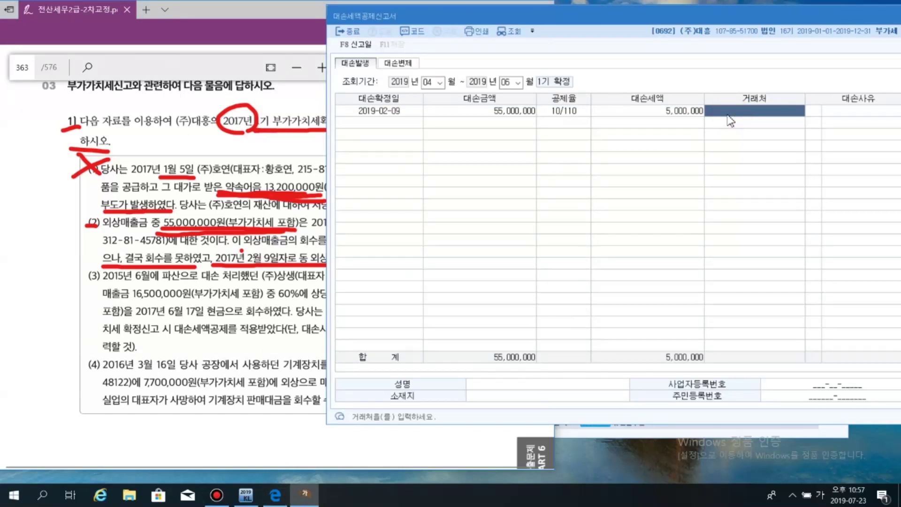
key("F2")
type("백두")
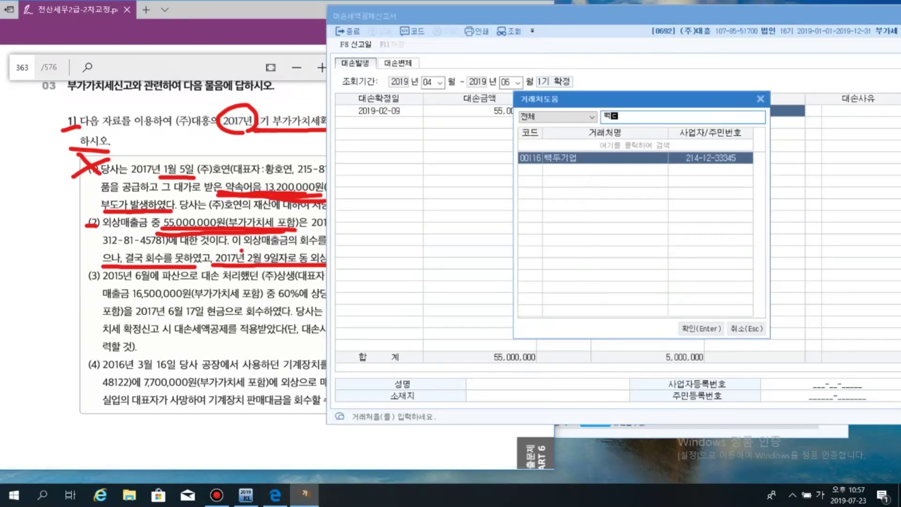
type("상사")
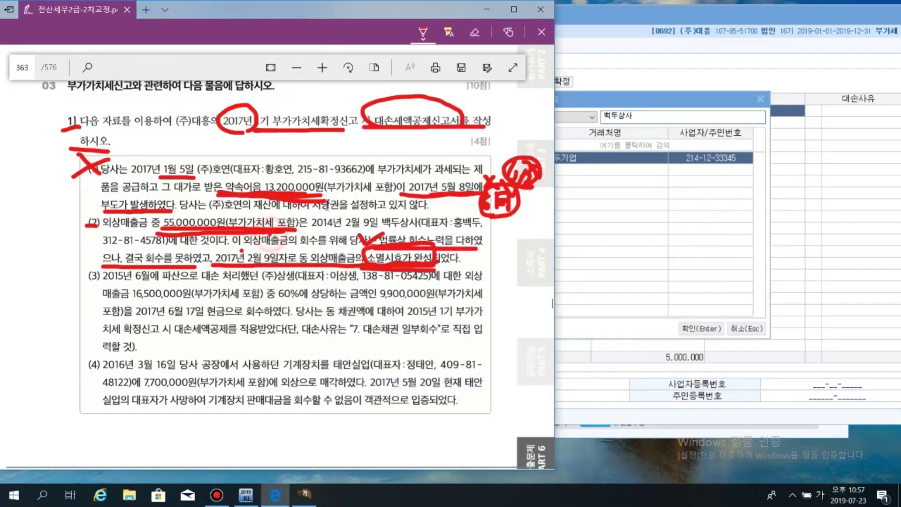
left_click(311, 227)
left_click(667, 118)
key("BackSpace")
key("BackSpace")
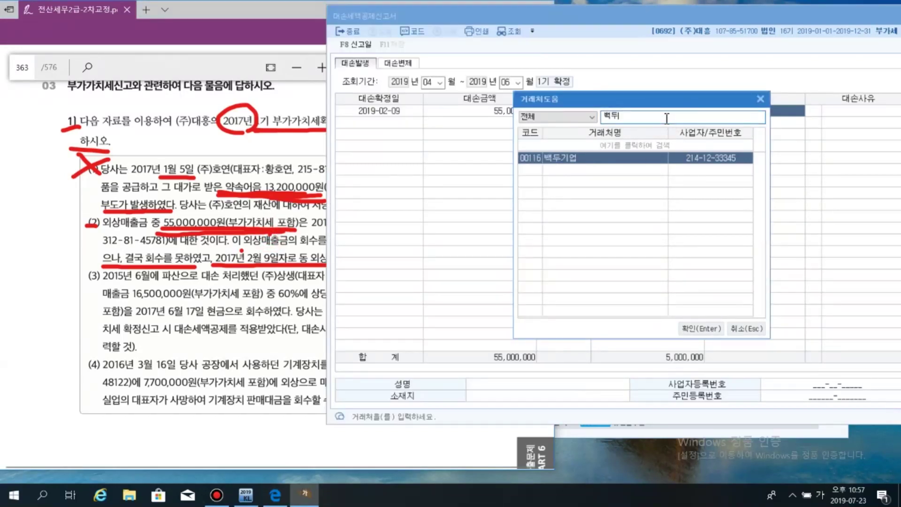
key("Return")
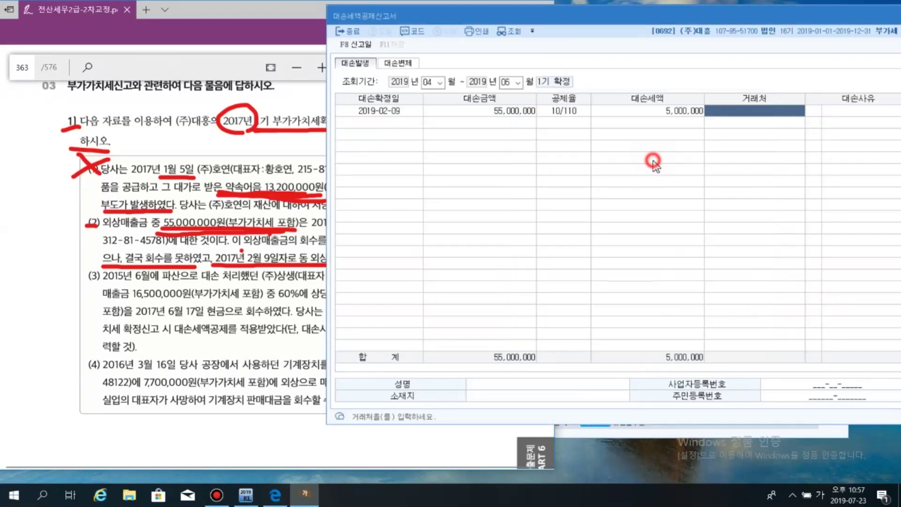
Replace the row's 거래처 name with 백두상사
left_click(754, 113)
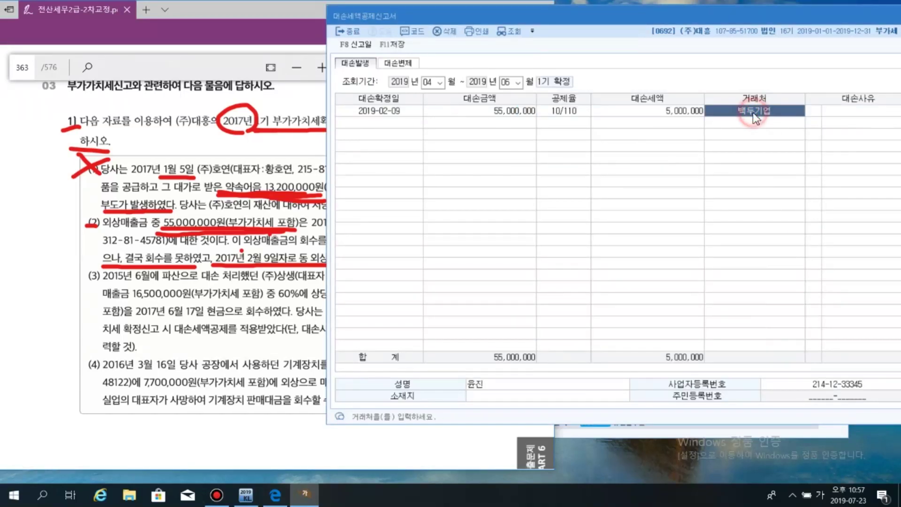
type("백")
type("두상사")
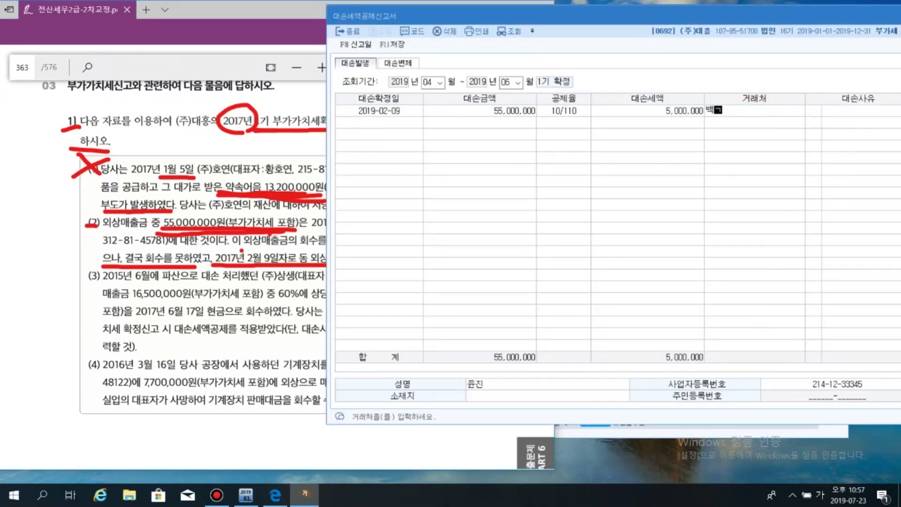
key("Return")
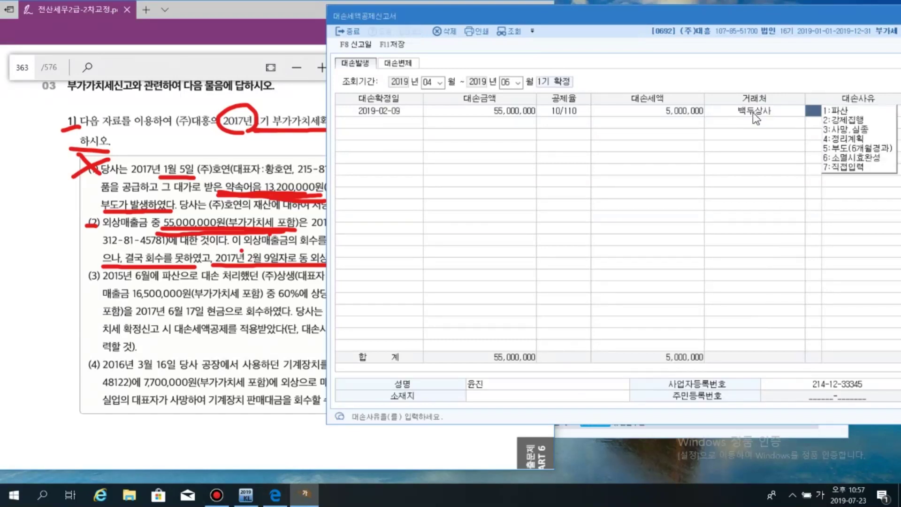
Set the 대손사유 of the 백두상사 row to 6:소멸시효완성
left_click_drag(778, 18, 677, 19)
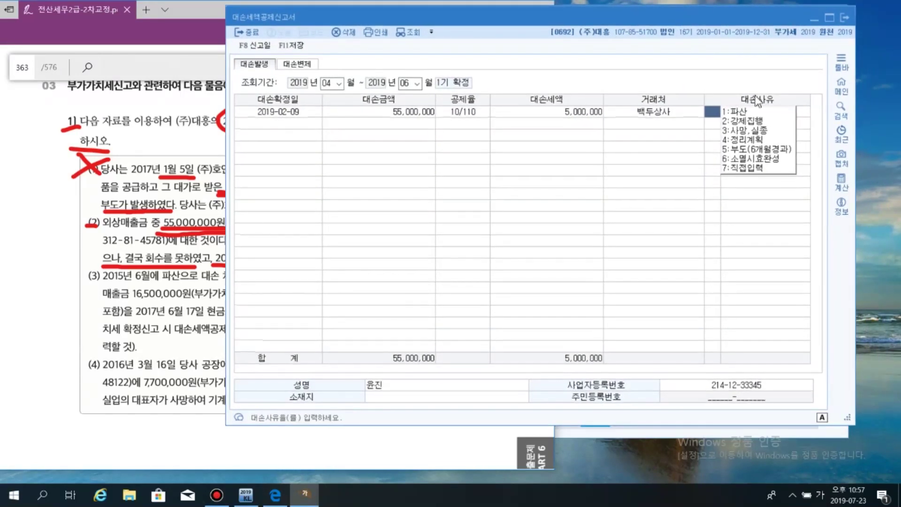
left_click(769, 160)
left_click(716, 114)
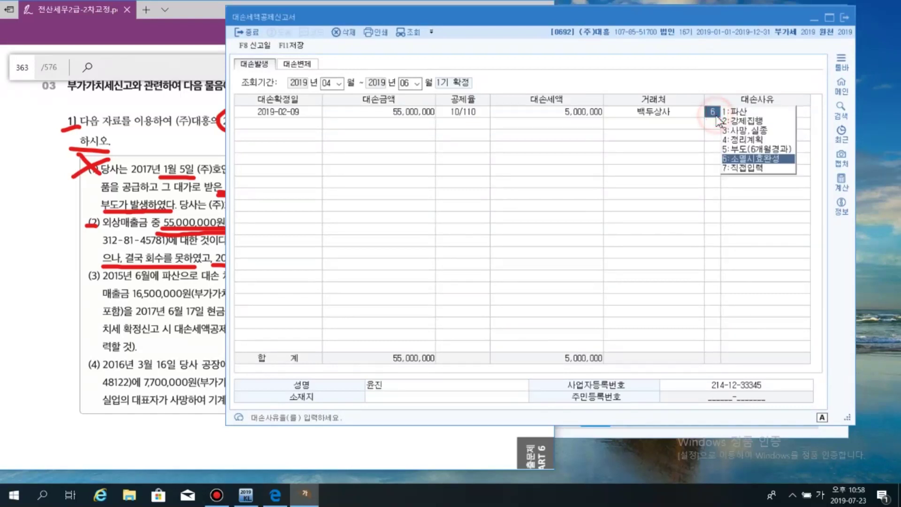
left_click(606, 117)
key("Return")
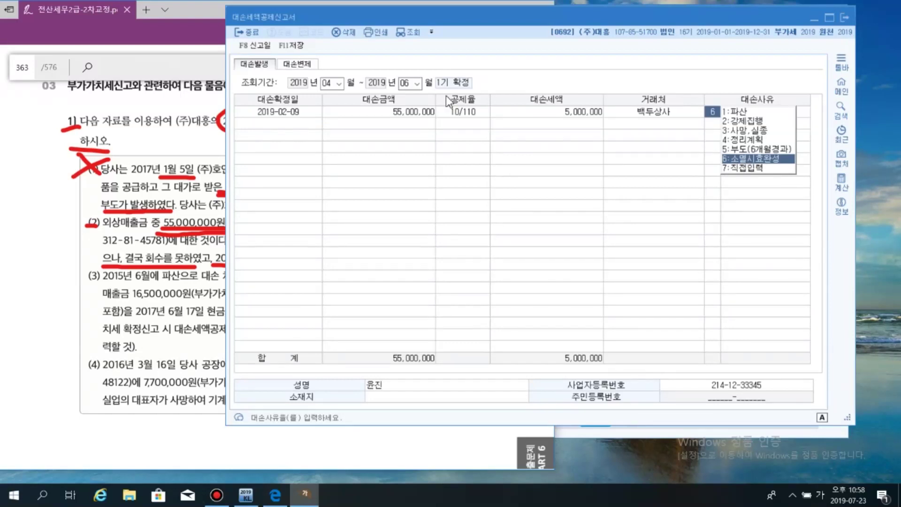
left_click(738, 158)
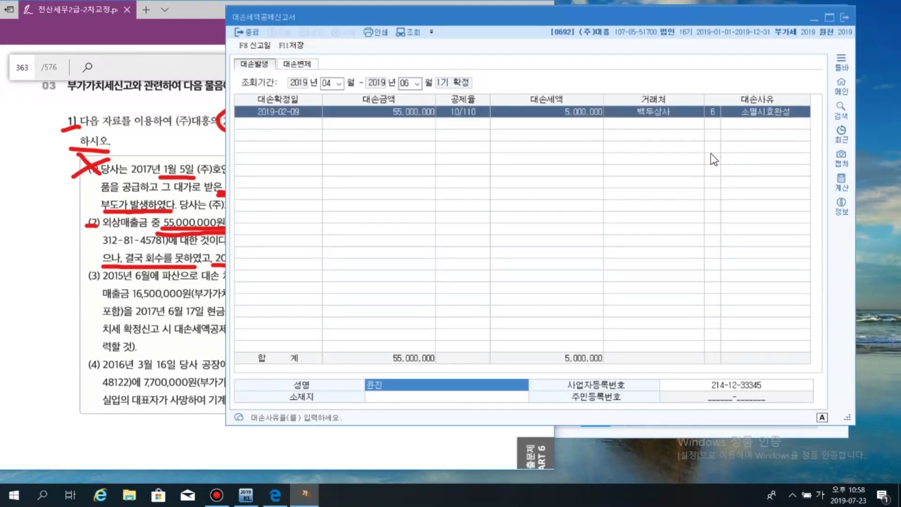
Underline item (3)'s 16,500,000원 receivable, 9,900,000원 amount, cash recovery on 2017년 6월 17일 and the earlier 대손세액공제 in the textbook
left_click_drag(604, 25, 794, 19)
left_click(95, 300)
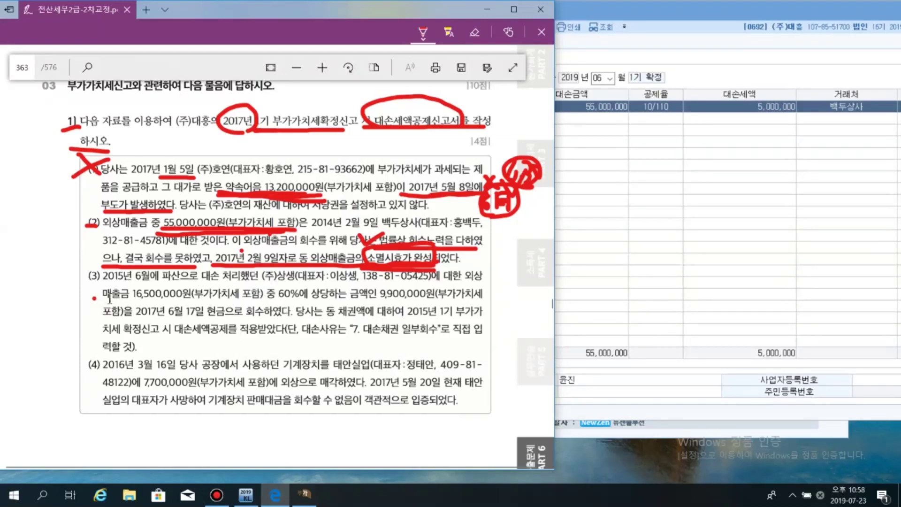
left_click_drag(106, 297, 266, 298)
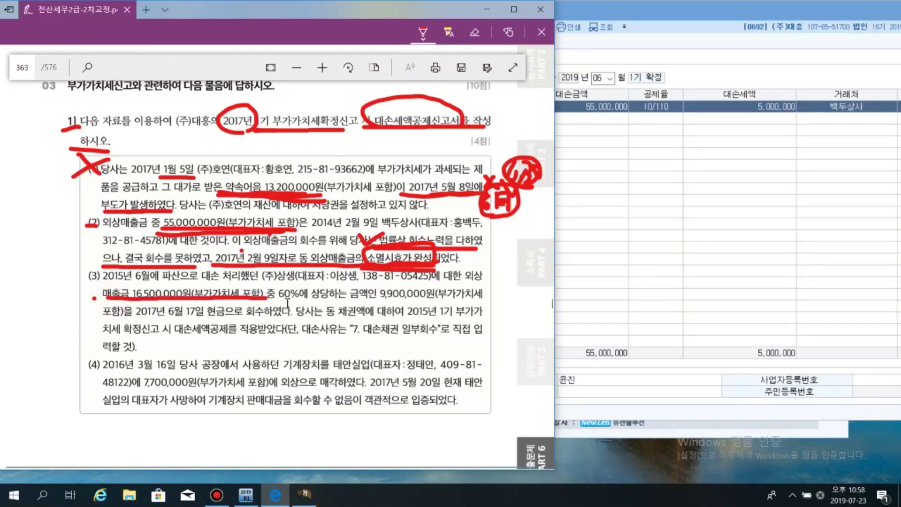
left_click_drag(349, 299, 436, 297)
left_click_drag(207, 320, 277, 319)
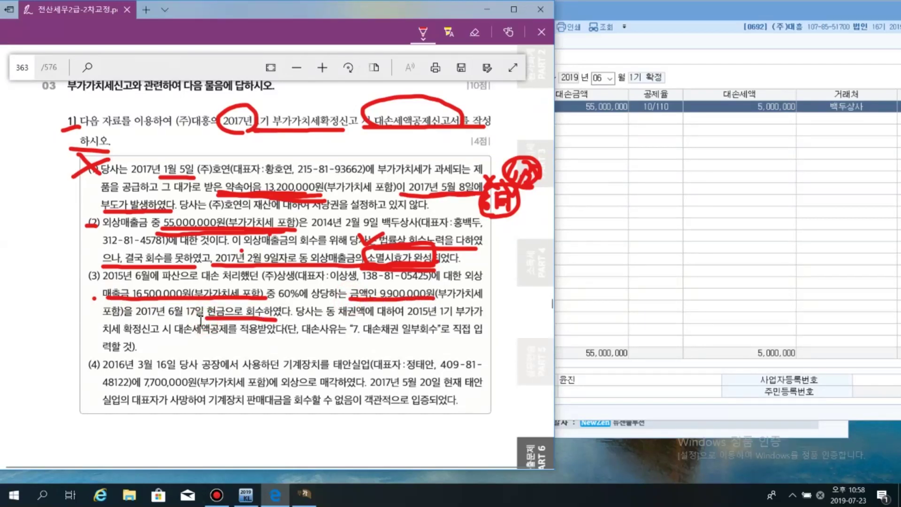
left_click_drag(134, 321, 200, 323)
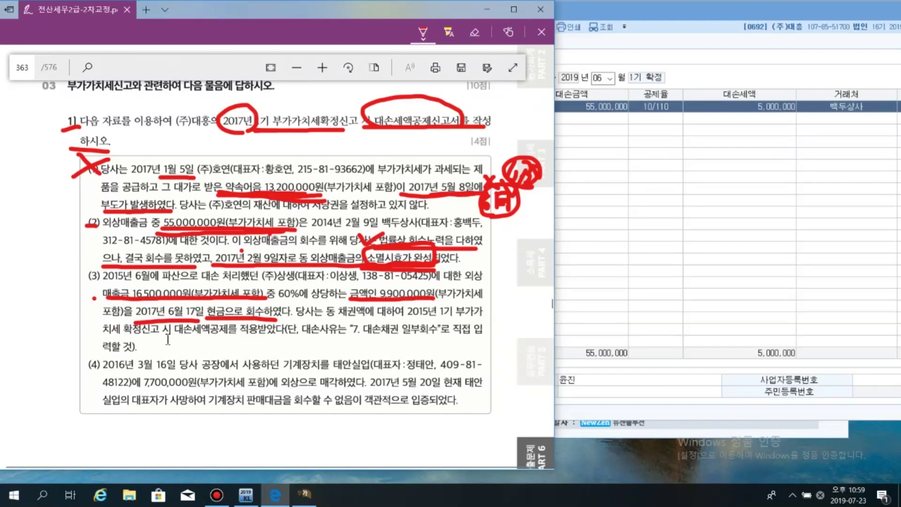
left_click_drag(164, 336, 262, 337)
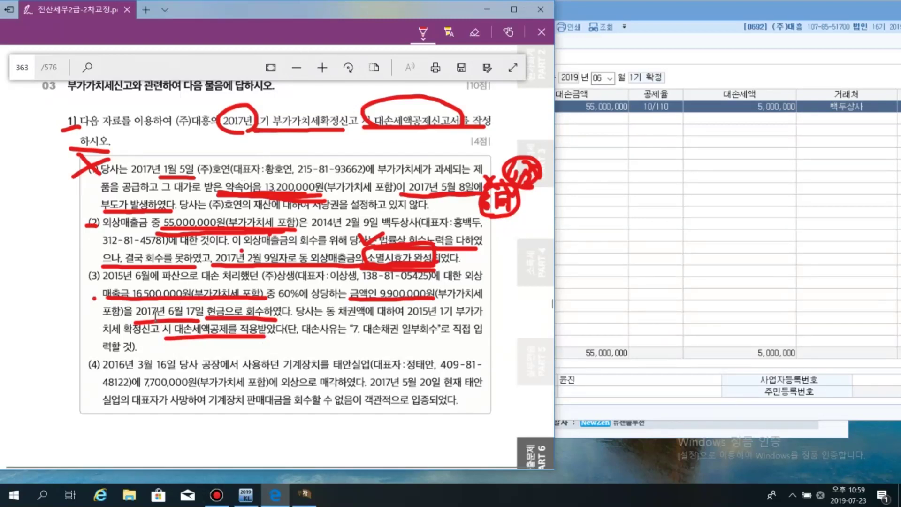
Circle 16,500,000원 and 9,900,000원 in item (3) and re-underline that 대손세액공제 was applied
mouse_move(141, 296)
left_mouse_down()
mouse_move(130, 284)
mouse_move(228, 342)
mouse_move(265, 337)
left_mouse_up()
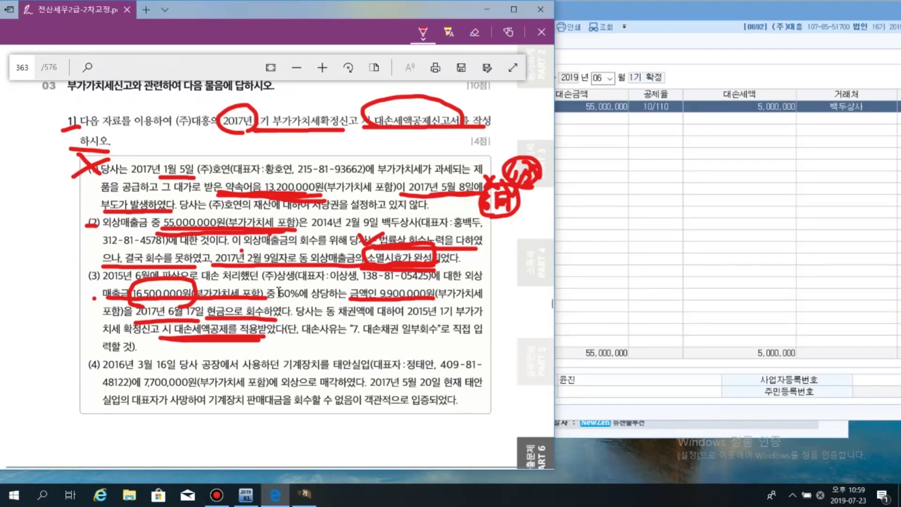
mouse_move(380, 296)
left_mouse_down()
mouse_move(342, 306)
mouse_move(431, 281)
mouse_move(439, 305)
left_mouse_up()
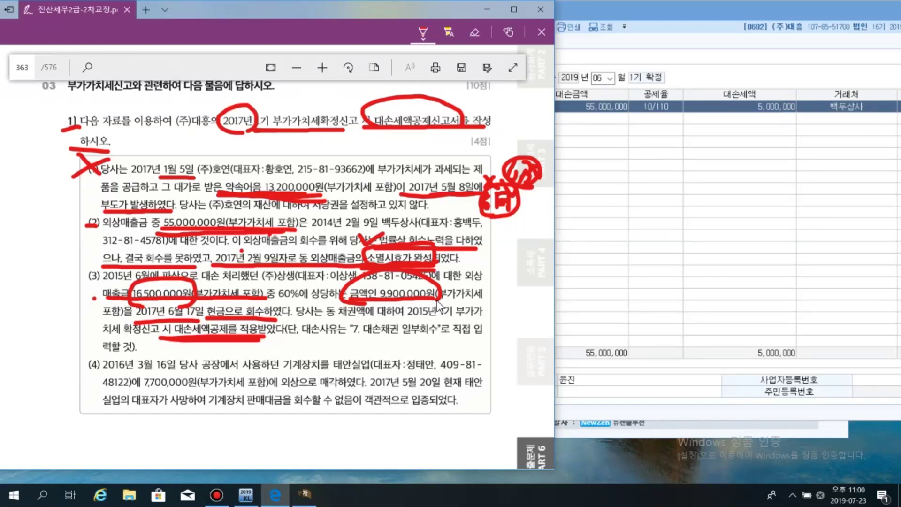
left_click(167, 341)
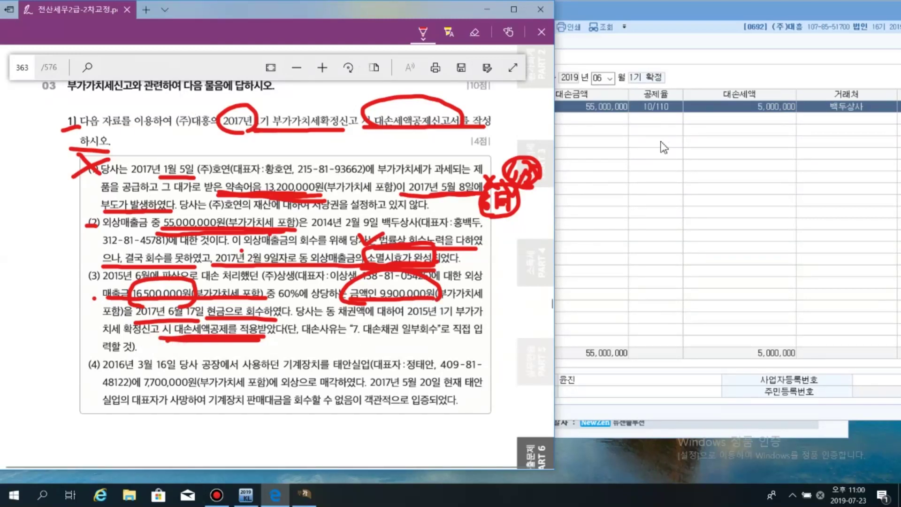
Add a second row to the report with 대손확정일 2019-06-17, and tick the 9,900,000원 in item (3)
left_click_drag(701, 10, 569, 21)
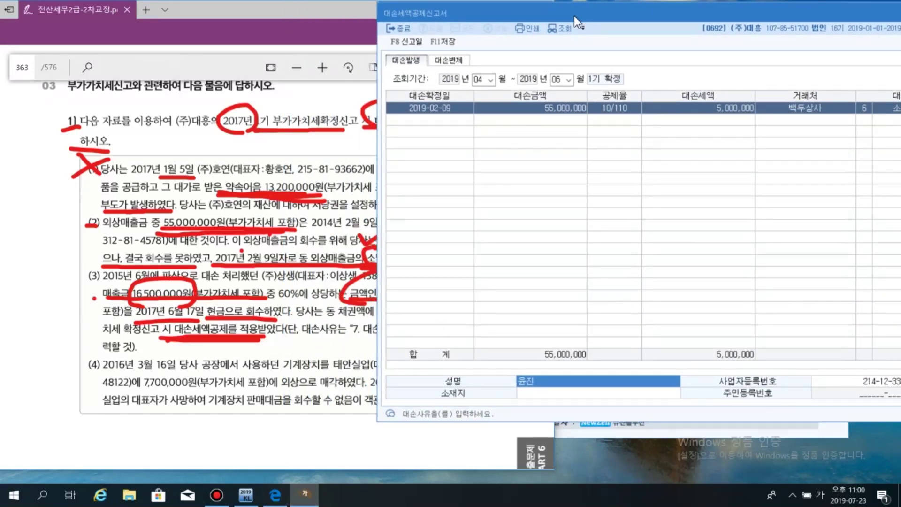
key("Return")
left_click_drag(516, 18, 613, 21)
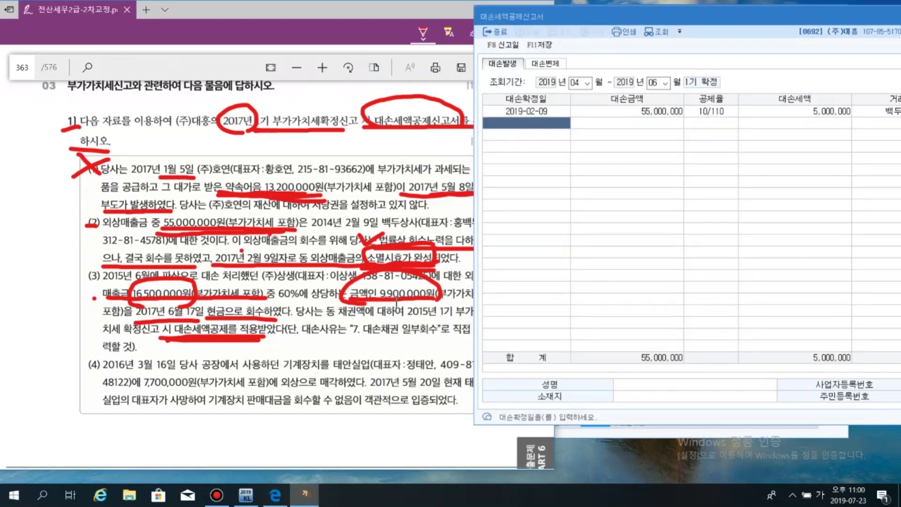
left_click(596, 18)
left_click_drag(595, 18, 666, 18)
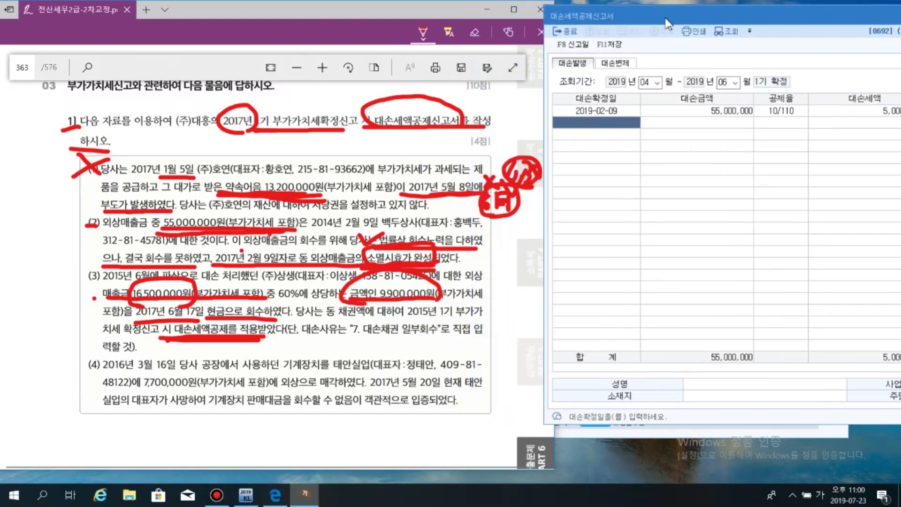
left_click(601, 125)
type("2019-06-")
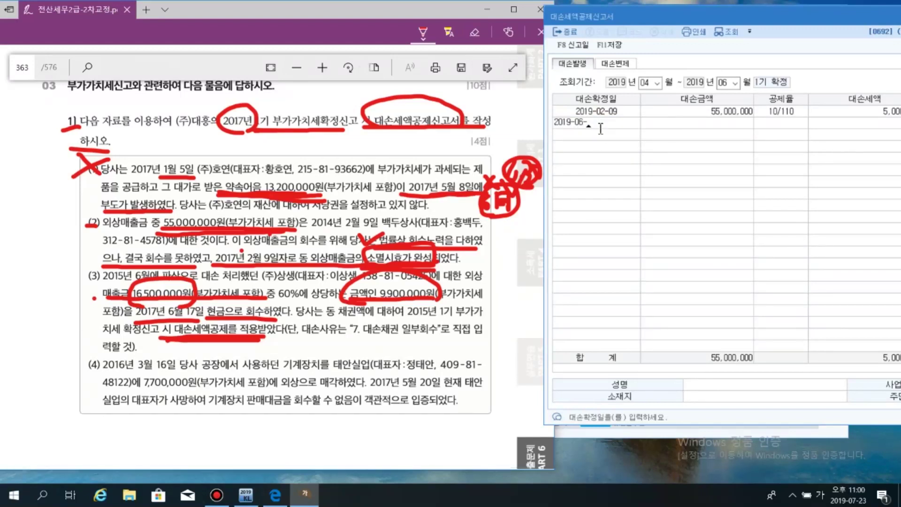
type("17")
key("Return")
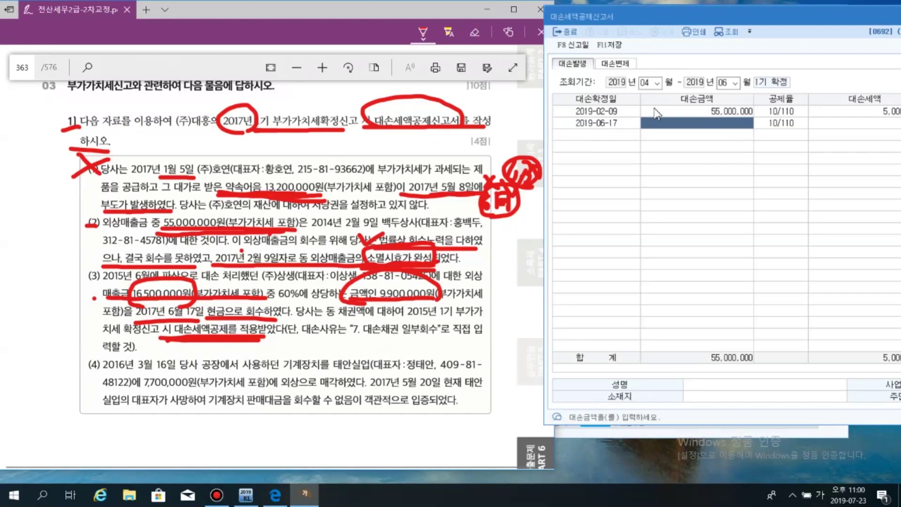
left_click_drag(379, 281, 388, 282)
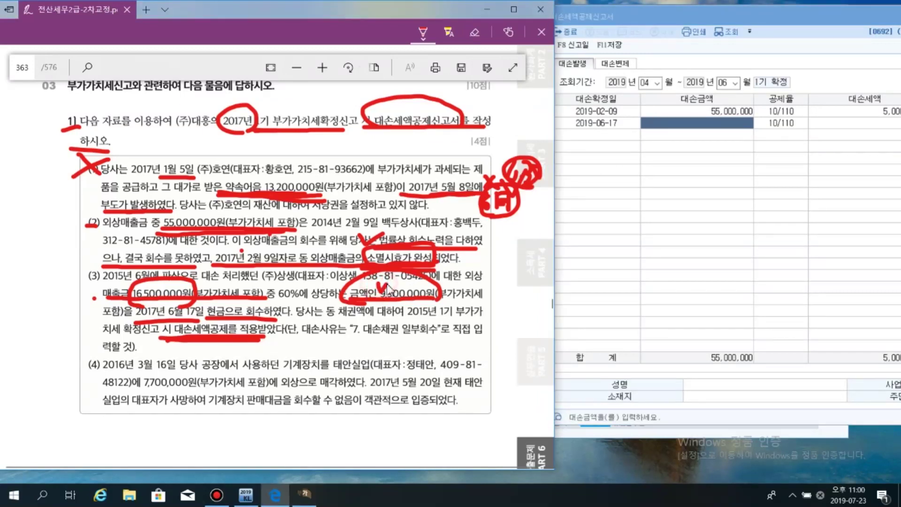
Enter 9,900,000 as the 대손금액 of the 2019-06-17 row
left_click(679, 127)
type("9")
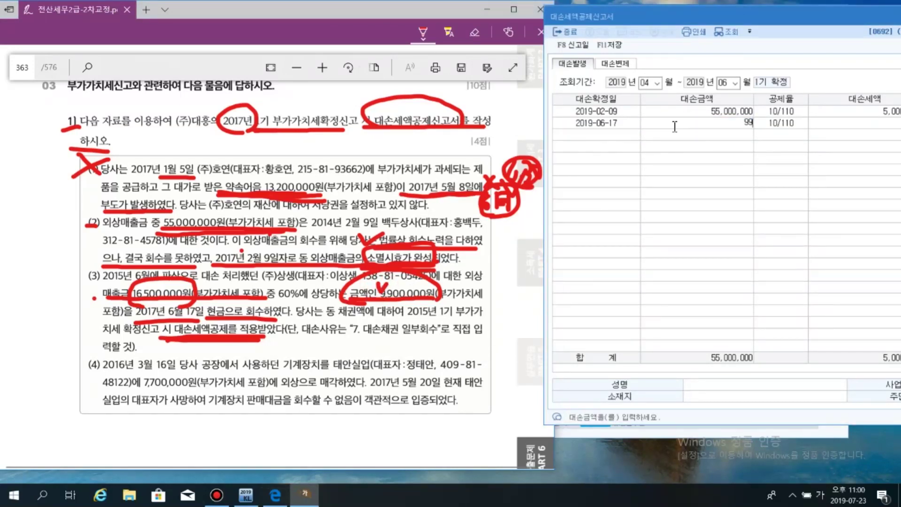
type(",900,000")
key("Return")
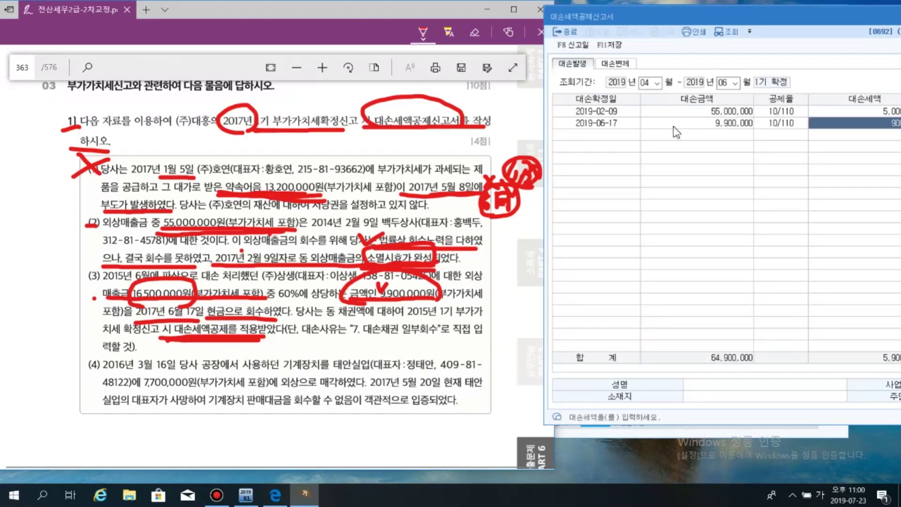
Change the 대손금액 of the 2019-06-17 row to -9,900,000
left_click_drag(643, 17, 350, 23)
left_click(420, 128)
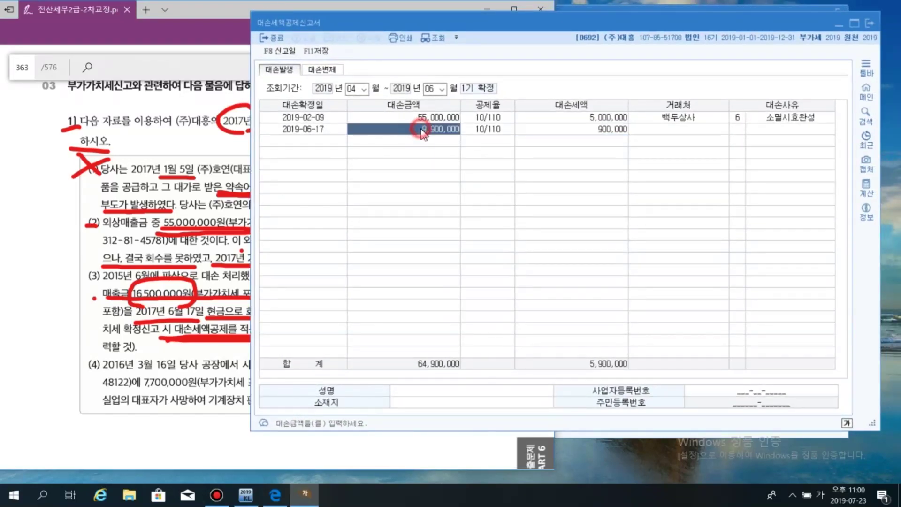
left_click(606, 135)
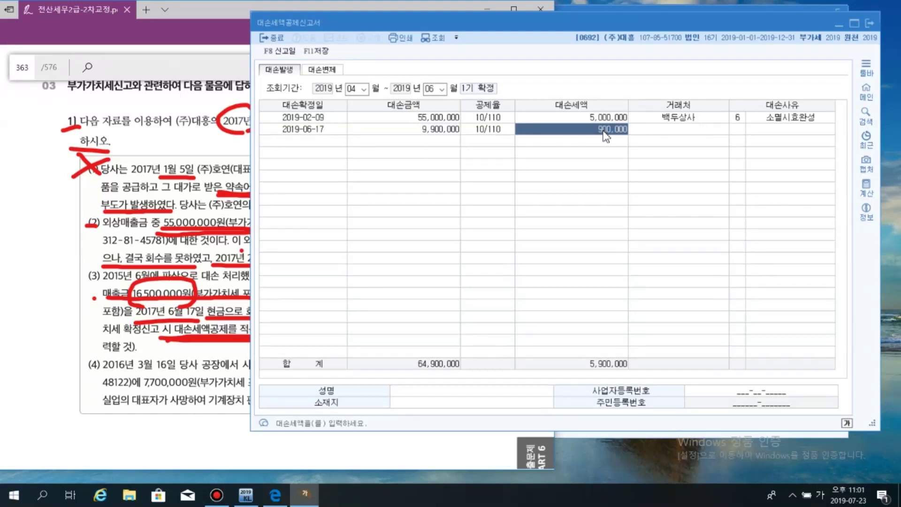
left_click(443, 130)
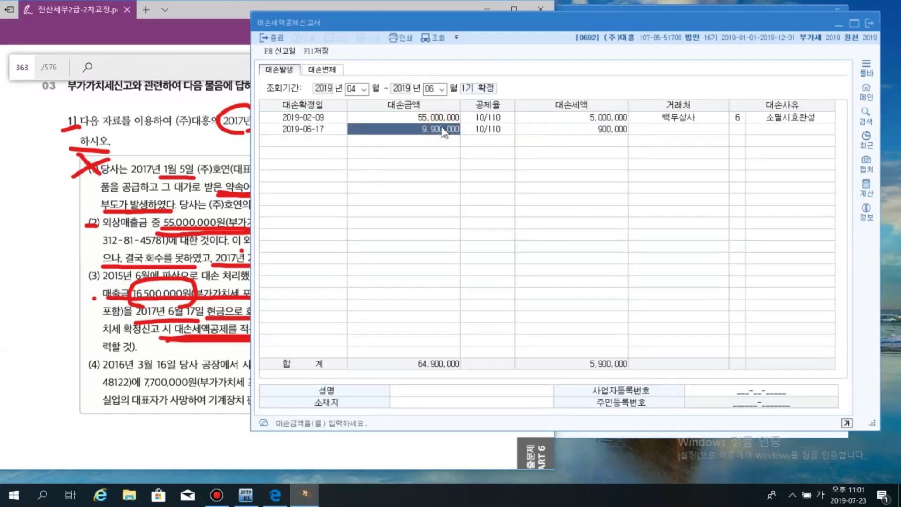
type("-9900000")
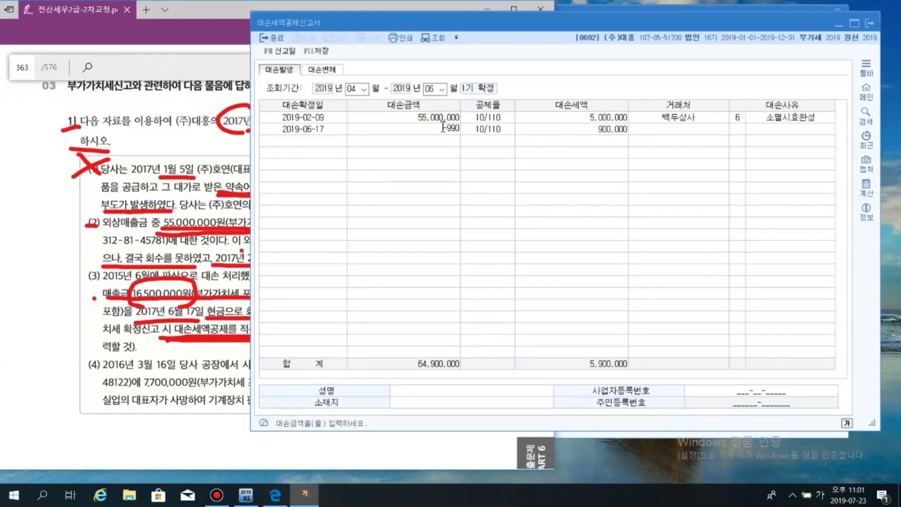
key("Return")
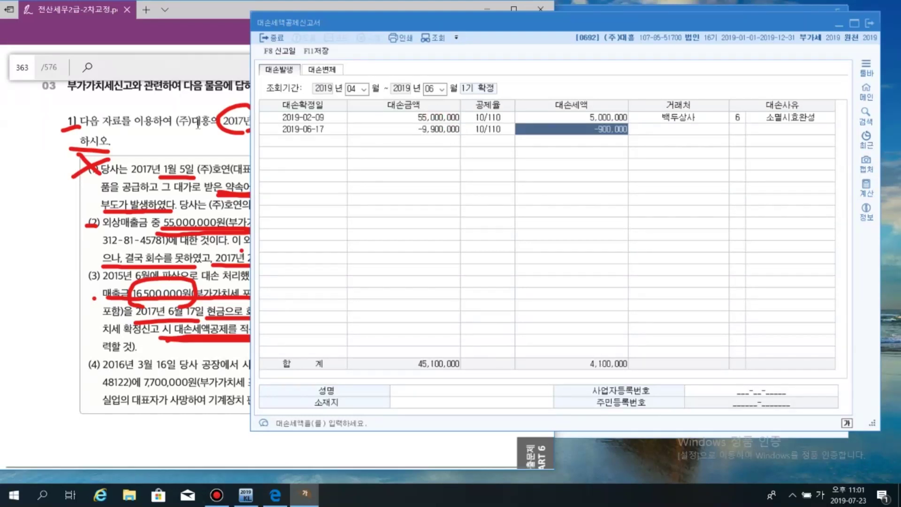
Review the 대손세액 of both rows, its total and the 대손금액 of the 2019-06-17 row
left_click(594, 117)
left_click(599, 130)
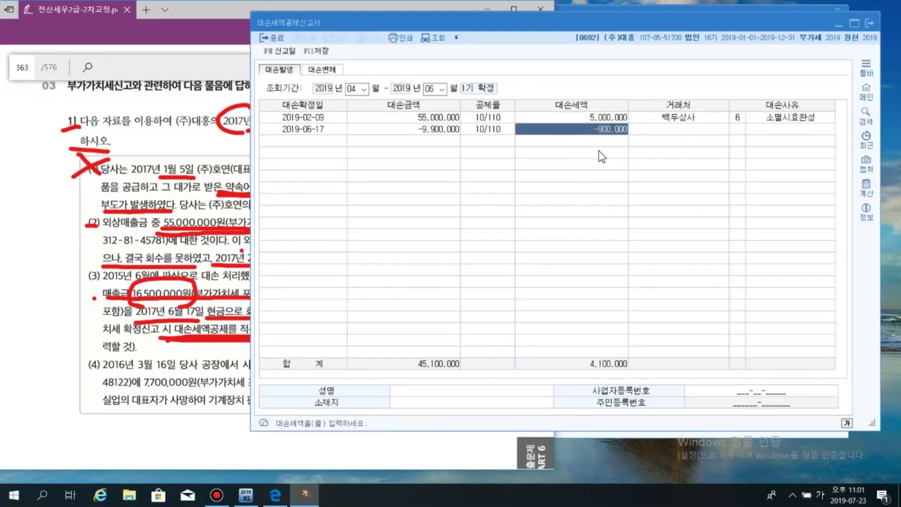
left_click(592, 369)
left_click(599, 373)
left_click(450, 131)
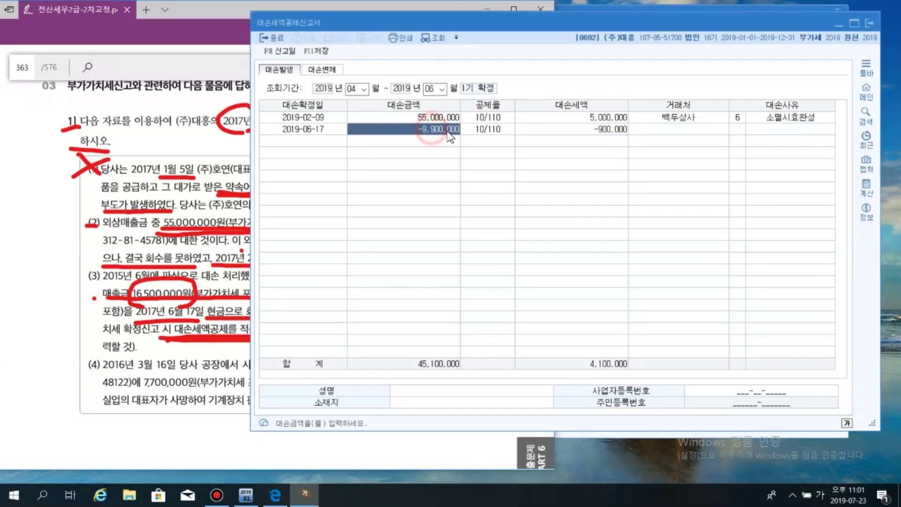
Enter (주)상생 as the 거래처 of the 2019-06-17 row
left_click(667, 130)
left_click_drag(576, 23, 624, 39)
type("상생")
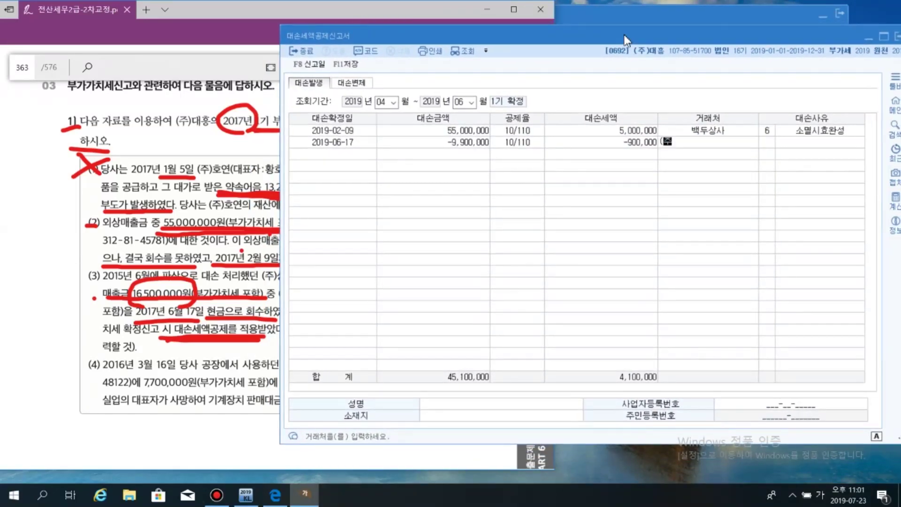
key("Return")
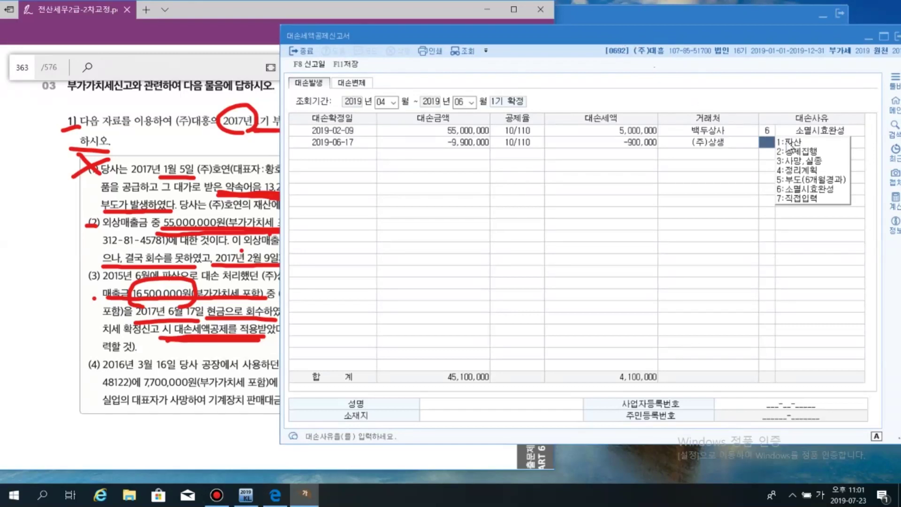
Set the 대손사유 of the (주)상생 row to 7:직접입력 with the text "회수"
left_click(806, 199)
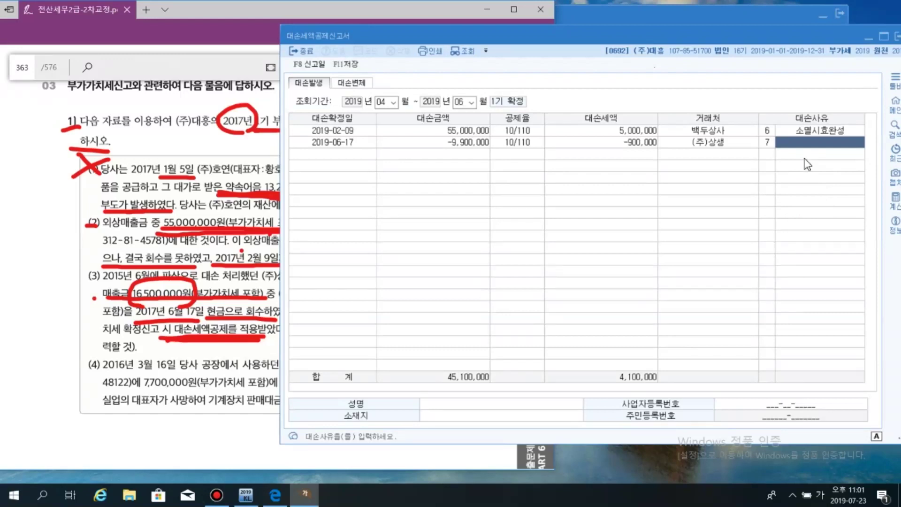
type("회수")
key("Return")
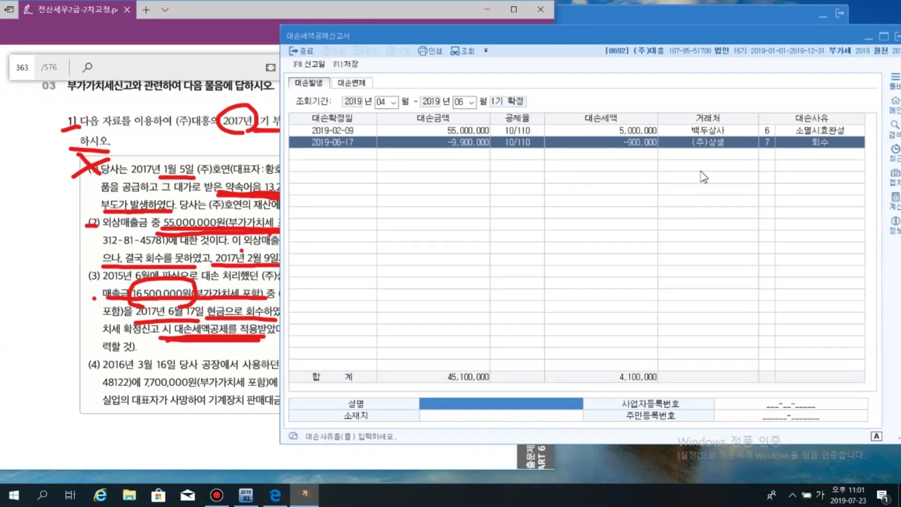
Underline item (3)'s instruction to enter 대손사유 directly as "7. 대손채권 일부회수", comparing it with the row's 대손사유
left_click(268, 347)
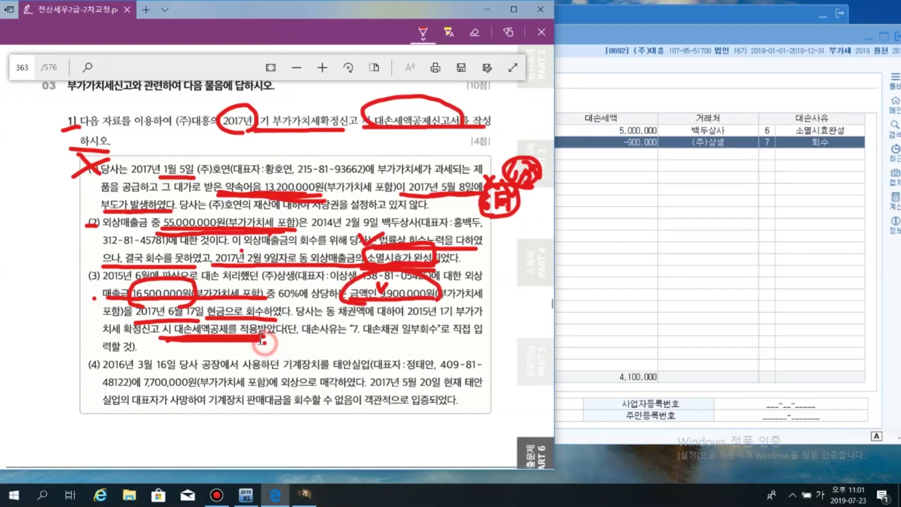
left_click_drag(297, 339, 470, 341)
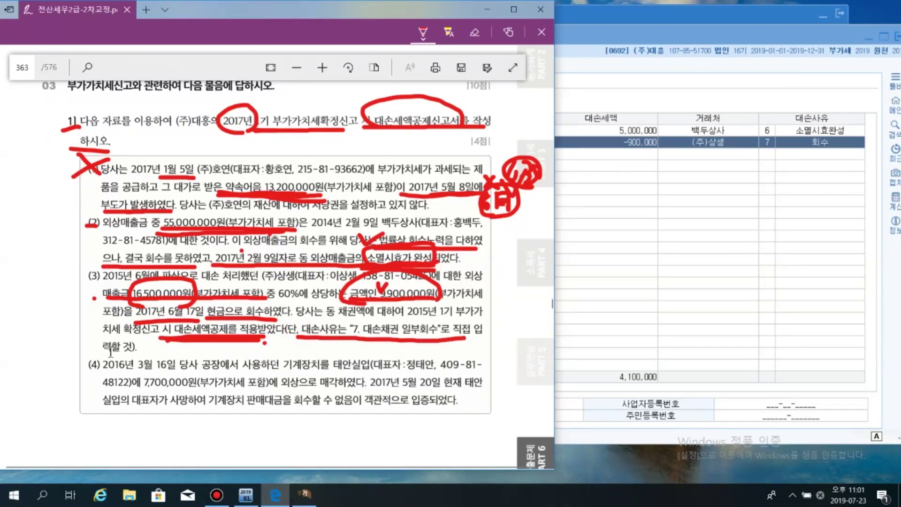
left_click_drag(101, 351, 128, 353)
left_click(835, 150)
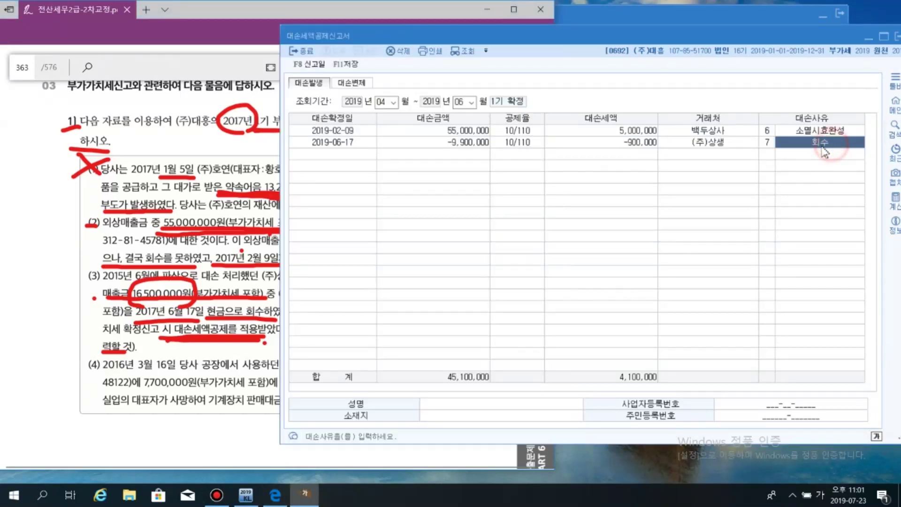
left_click(250, 343)
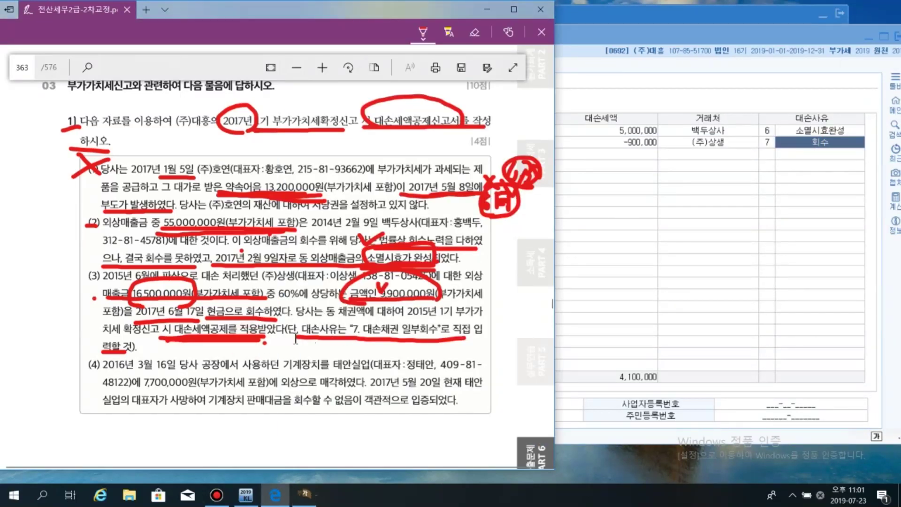
left_click_drag(286, 339, 376, 340)
Replace the 대손사유 text of the (주)상생 row with "대손채권 일부회수"
left_click(816, 146)
left_click_drag(587, 34, 548, 54)
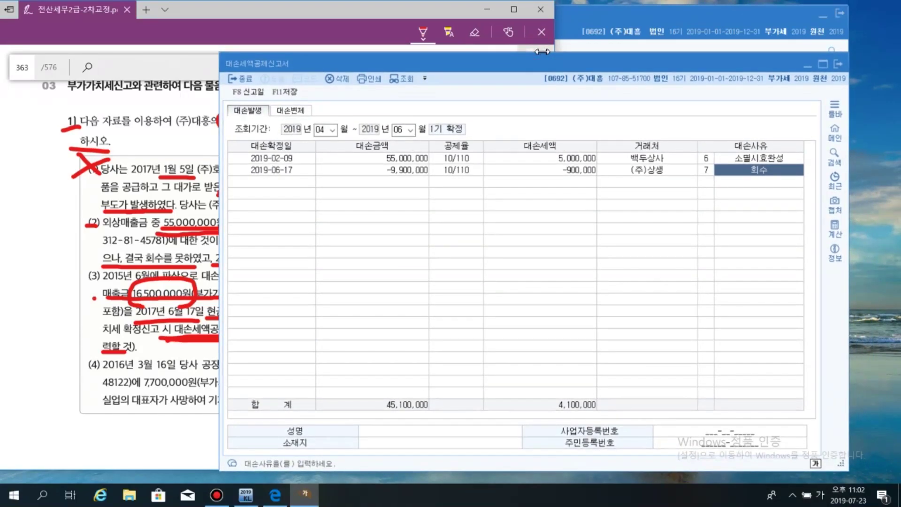
key("BackSpace")
type("대손채권")
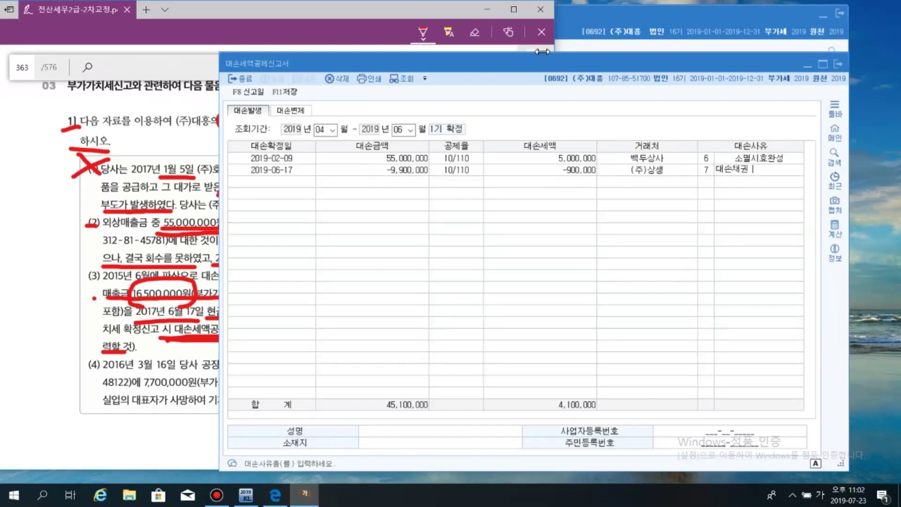
type(" 일부회수")
key("Return")
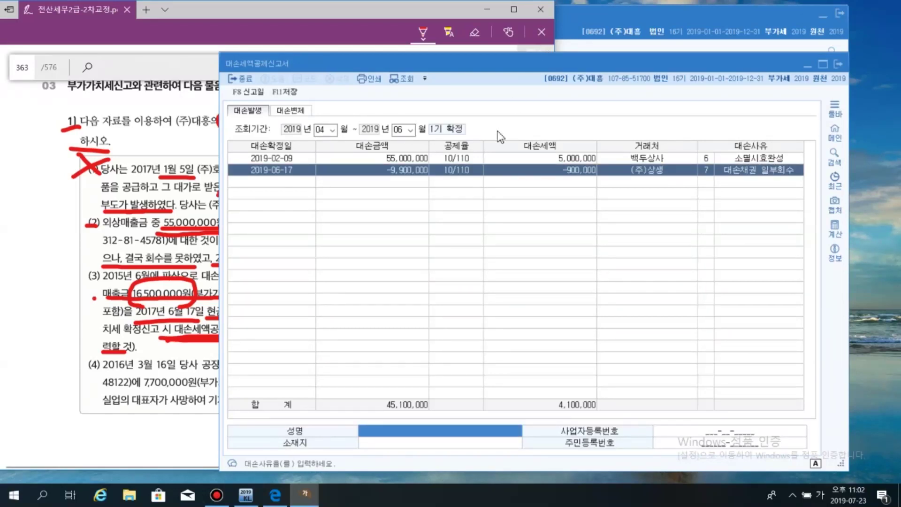
key("Return")
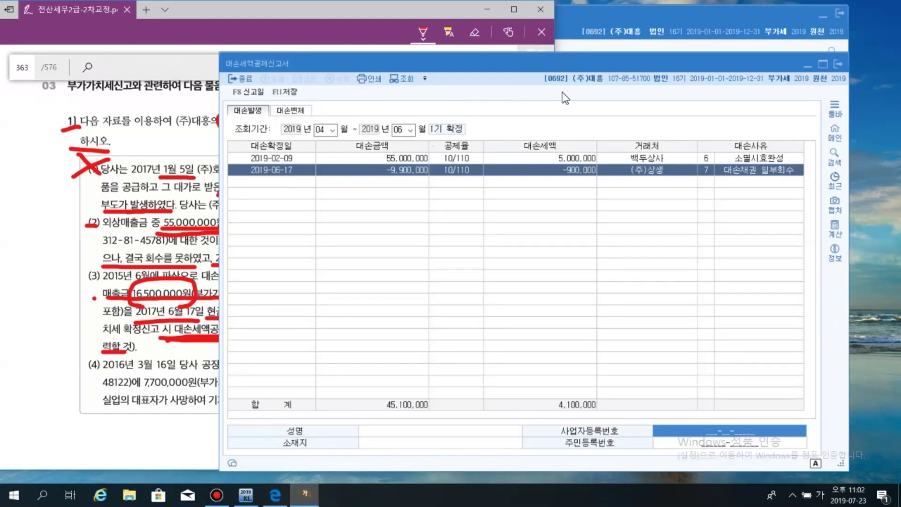
Mark item (4) in the textbook and underline 3월 16일, 7,700,000원, the credit sale, 2017년 5월 20일, 대표자가 사망 and 객관적으로 입증
left_click_drag(552, 66, 610, 21)
left_click(831, 126)
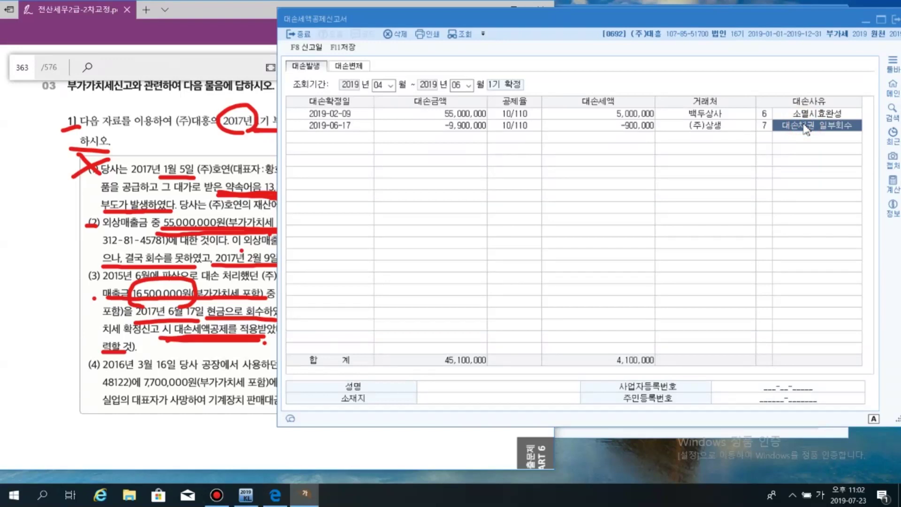
left_click(165, 365)
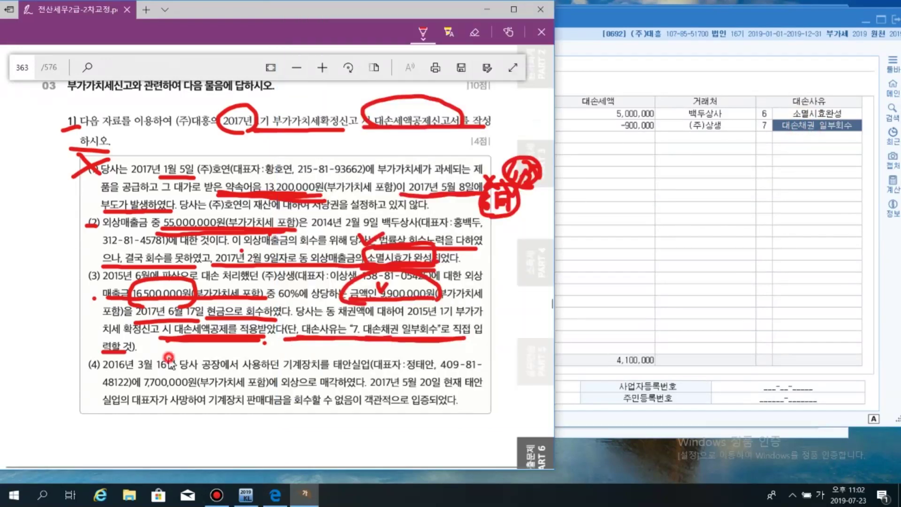
left_click_drag(85, 373, 97, 370)
scroll(247, 360, "down", 2)
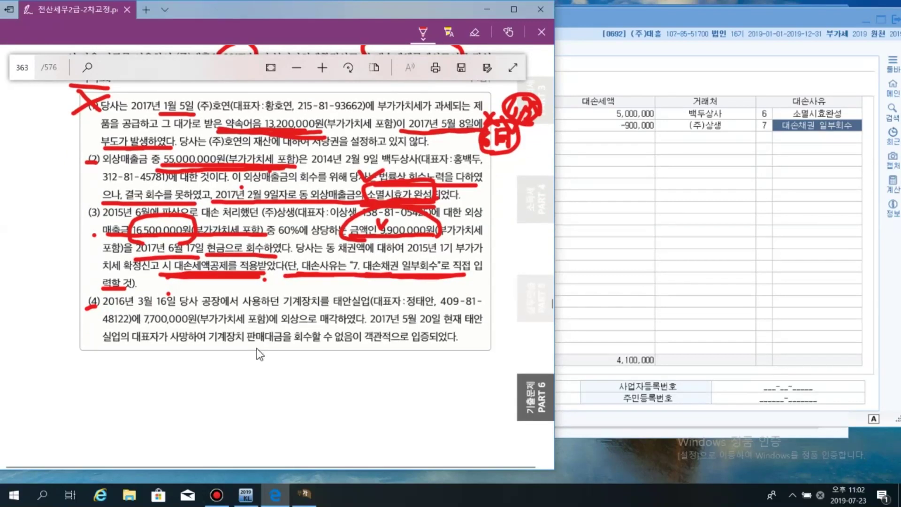
left_click_drag(134, 307, 170, 305)
left_click_drag(130, 324, 197, 325)
left_click_drag(296, 325, 462, 325)
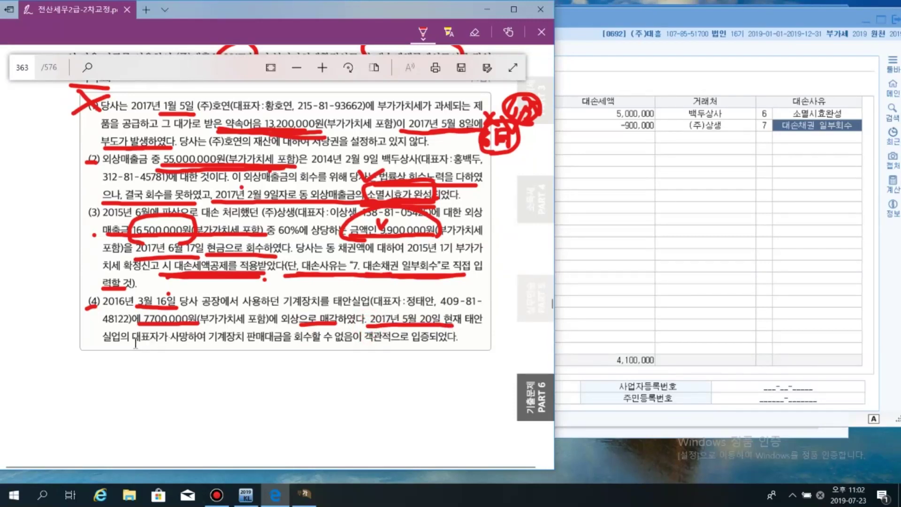
left_click_drag(130, 343, 190, 342)
left_click_drag(367, 347, 432, 346)
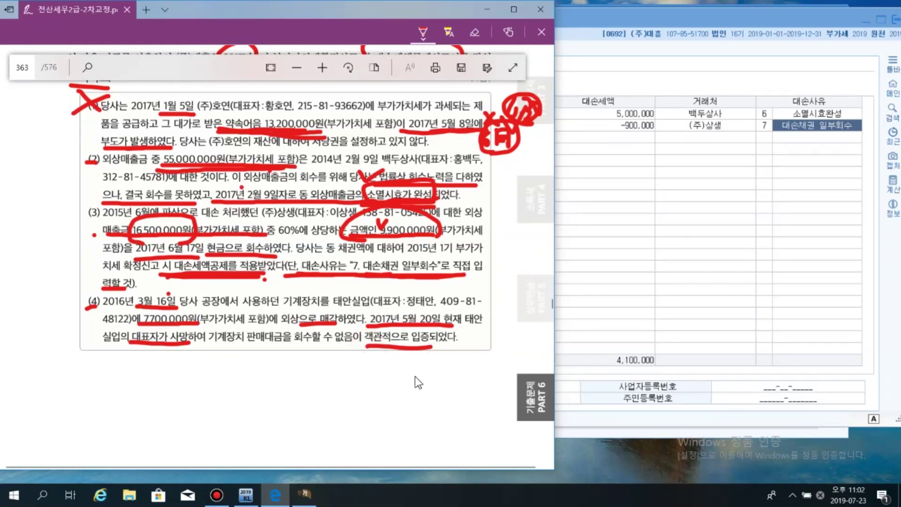
Add a row to the 대손발생 list with 대손확정일 2019-05-20 and 대손금액 7,700,000
left_click(768, 117)
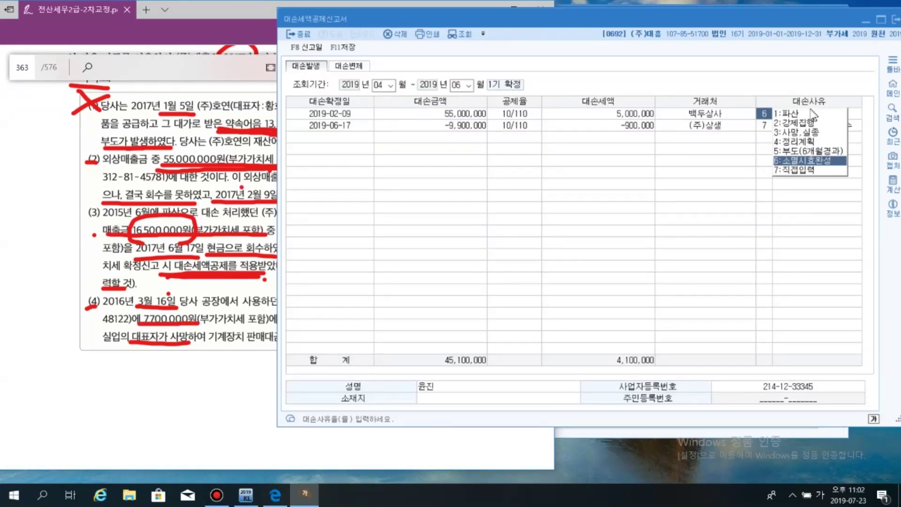
left_click(318, 137)
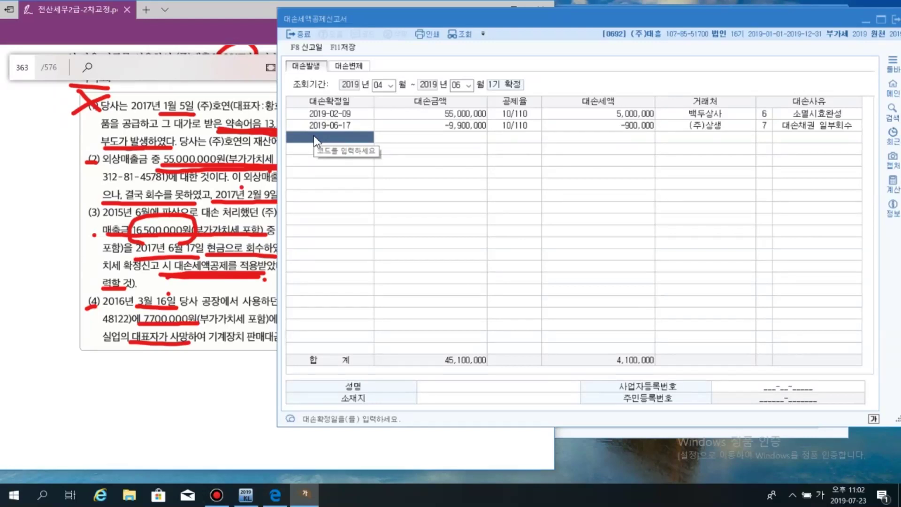
left_click_drag(364, 20, 497, 19)
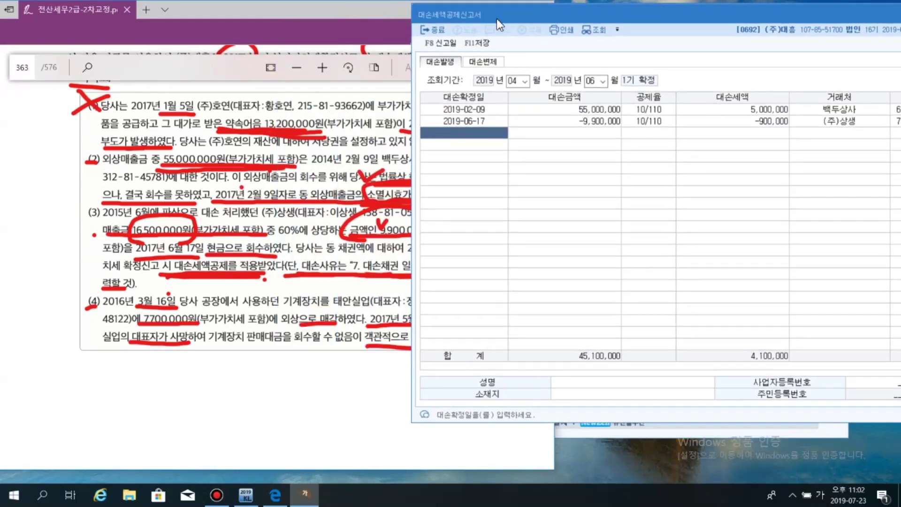
left_click(300, 345)
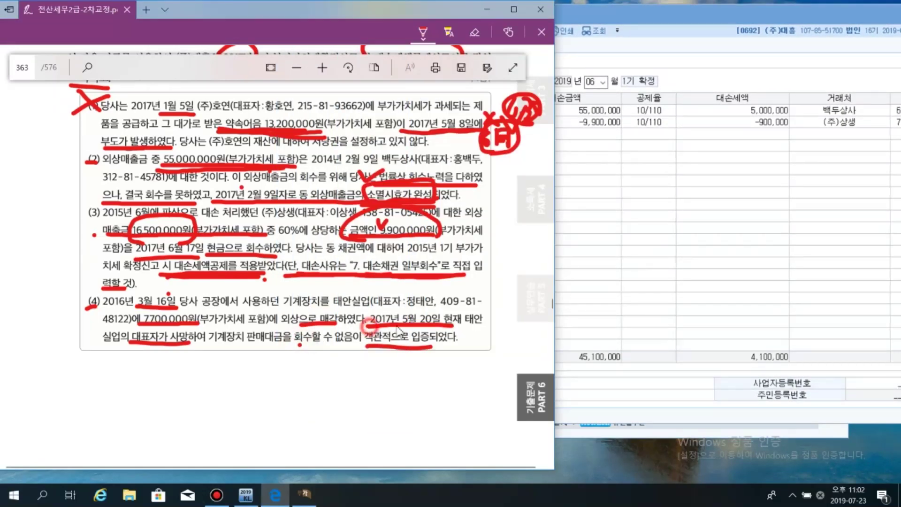
left_click(578, 134)
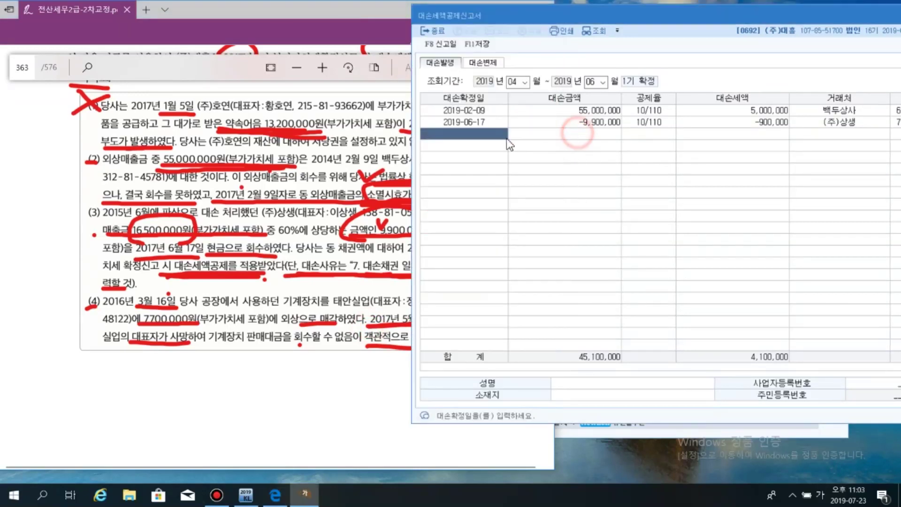
type("201")
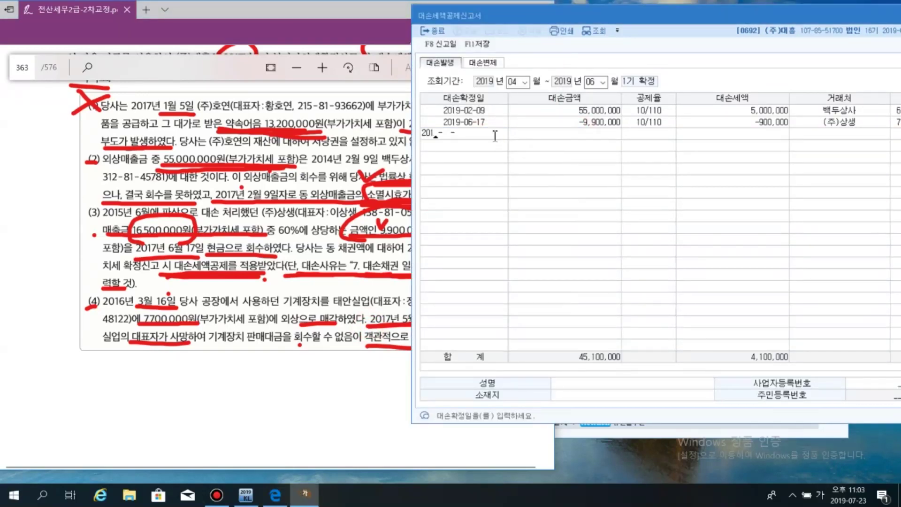
type("9-05-20")
key("Return")
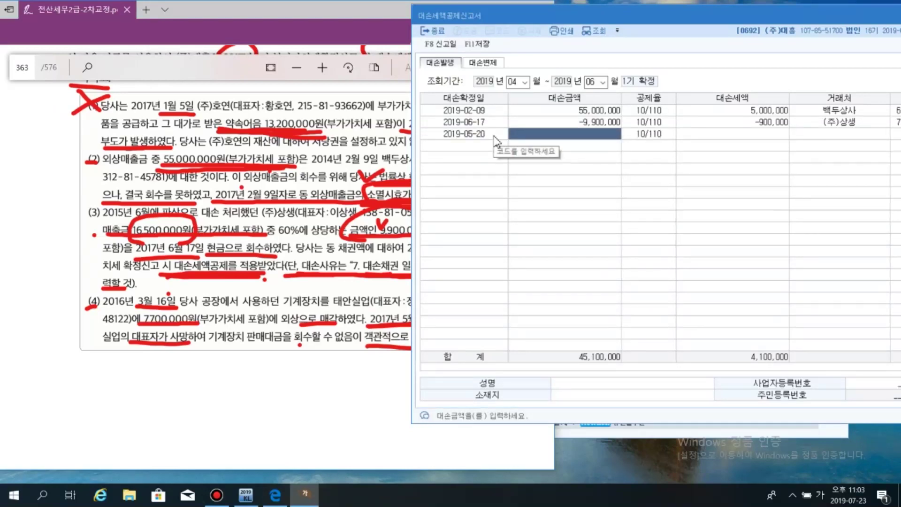
type("7700000")
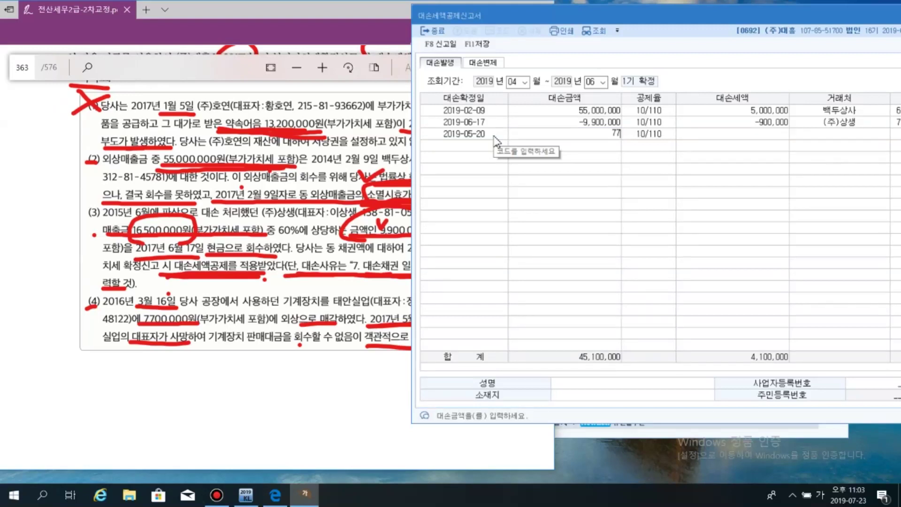
key("Return")
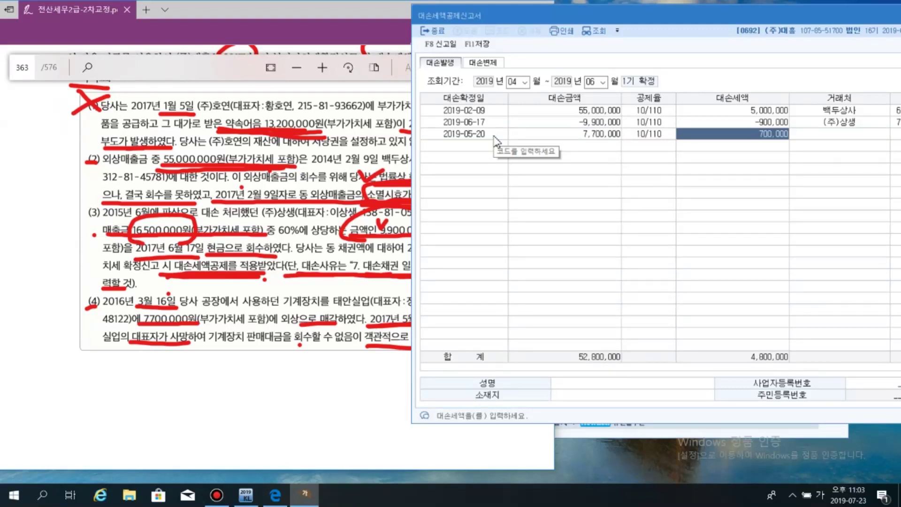
Enter 태안실업 as the 거래처 of the 2019-05-20 row
left_click_drag(652, 19, 483, 22)
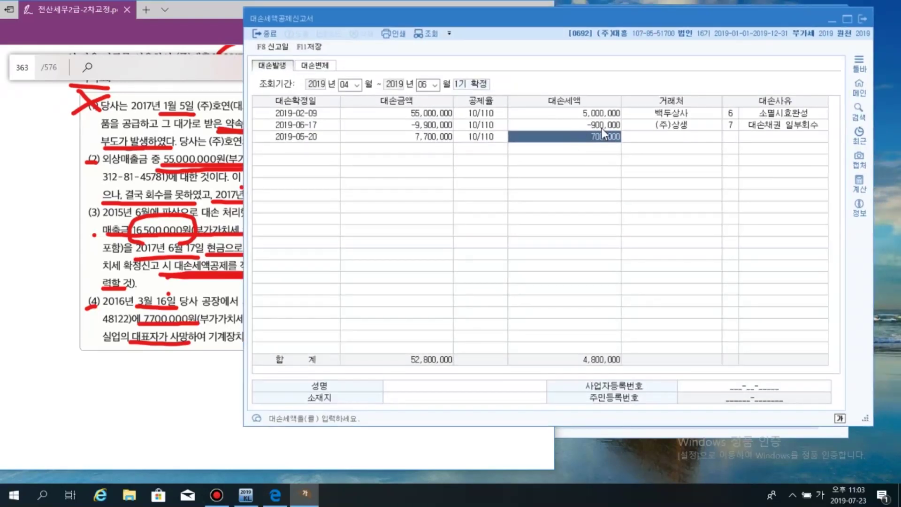
left_click(657, 140)
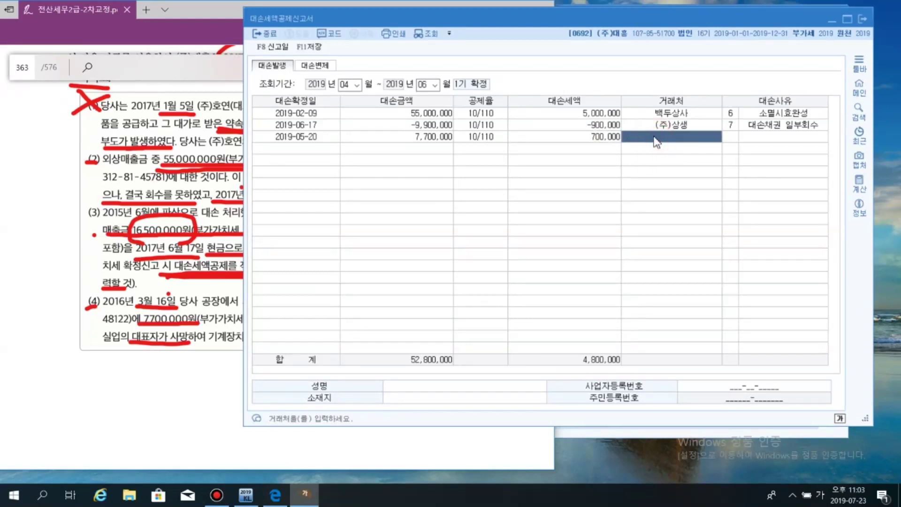
type("태안시")
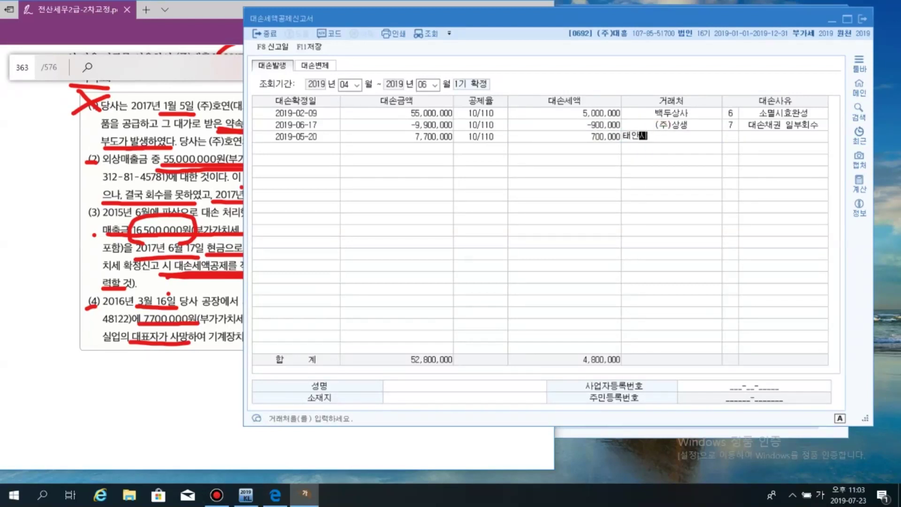
type("업")
key("Return")
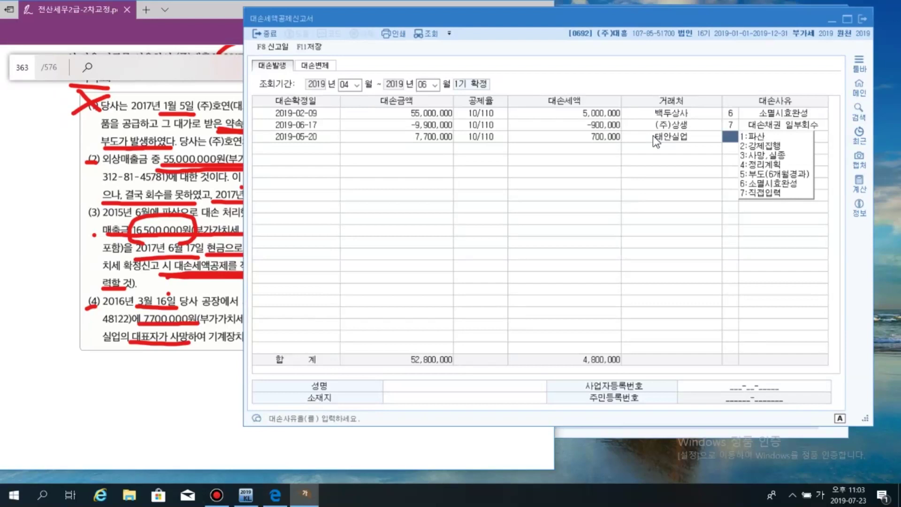
Set the 대손사유 of the 태안실업 row to 3:사망,실종 and save the 대손세액공제신고서
left_click(763, 156)
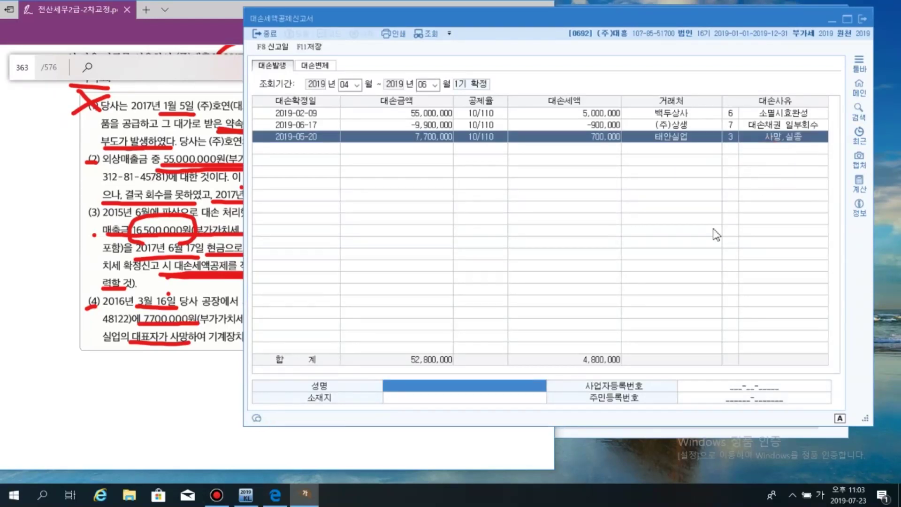
key("Return")
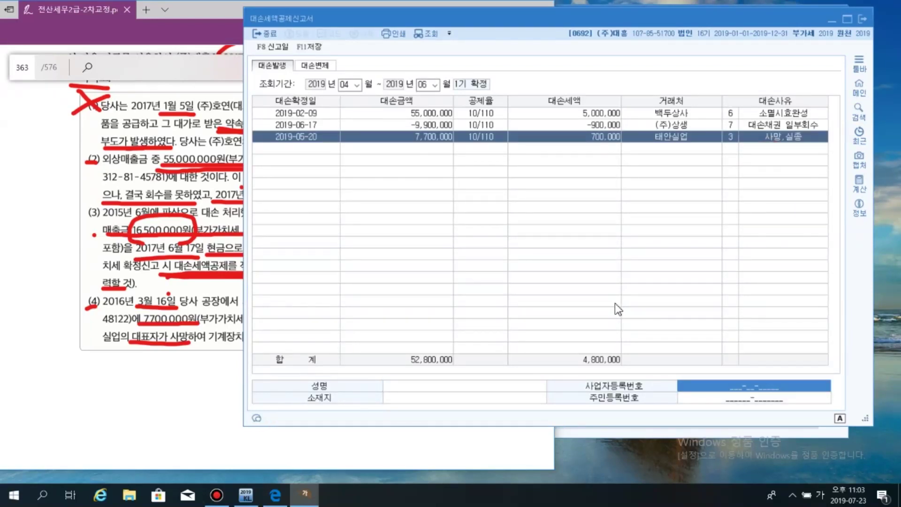
key("Return")
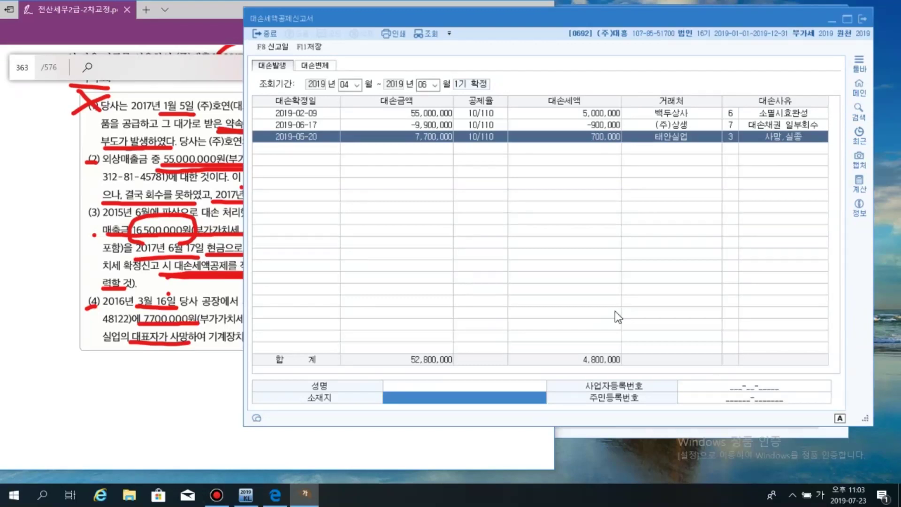
left_click(309, 46)
key("alt+Tab")
left_click(784, 140)
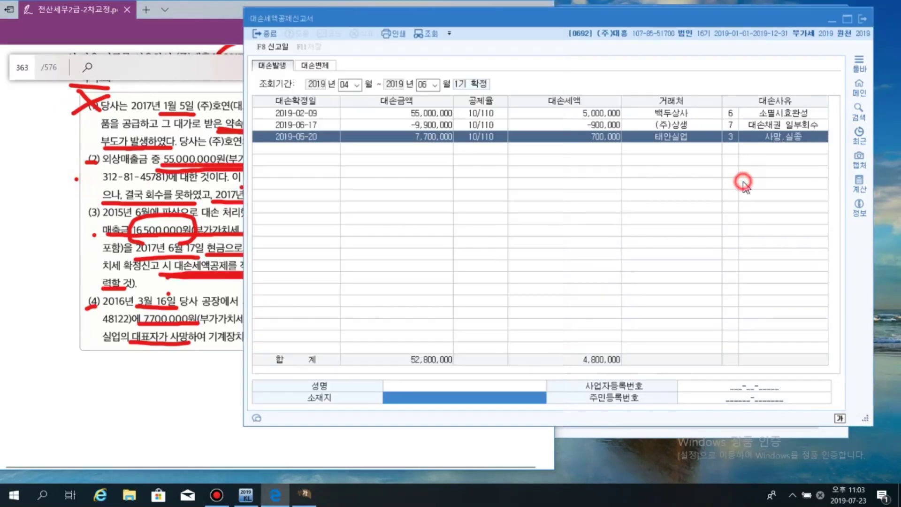
Circle the word 회수 in item (3) of the textbook question in red and again with a blue pen
left_click(37, 202)
scroll(127, 190, "up", 3)
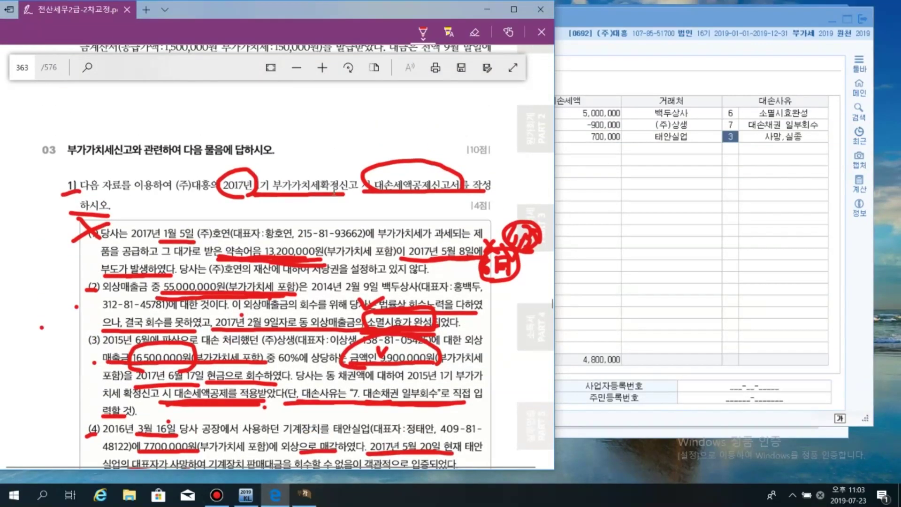
scroll(396, 207, "down", 1)
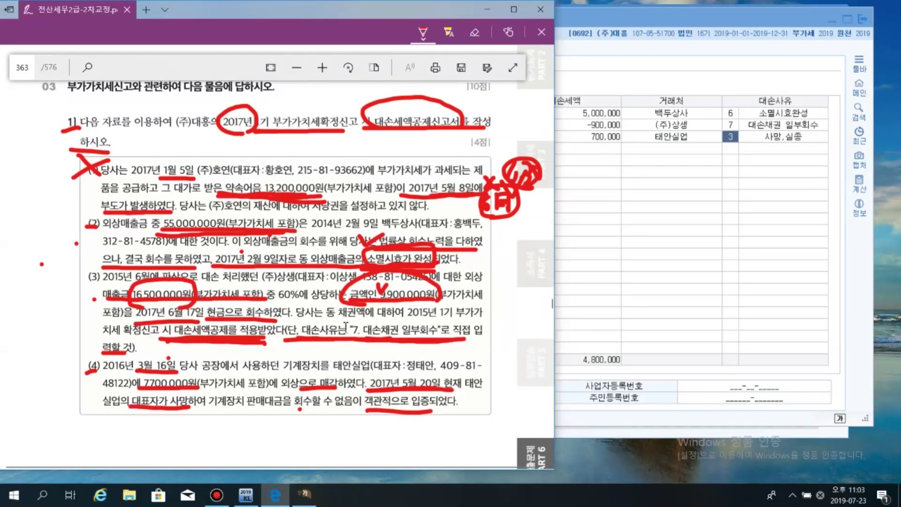
mouse_move(258, 317)
left_mouse_down()
mouse_move(231, 331)
mouse_move(272, 319)
mouse_move(260, 332)
left_mouse_up()
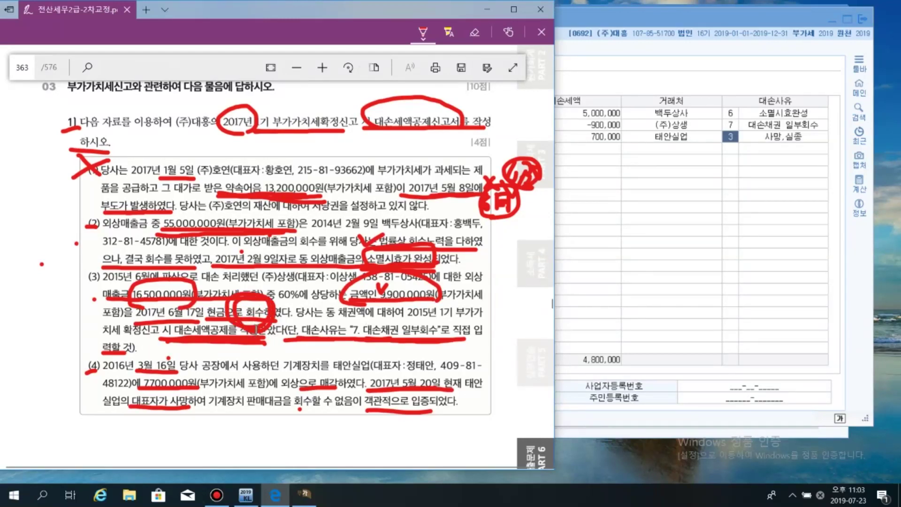
left_click(423, 32)
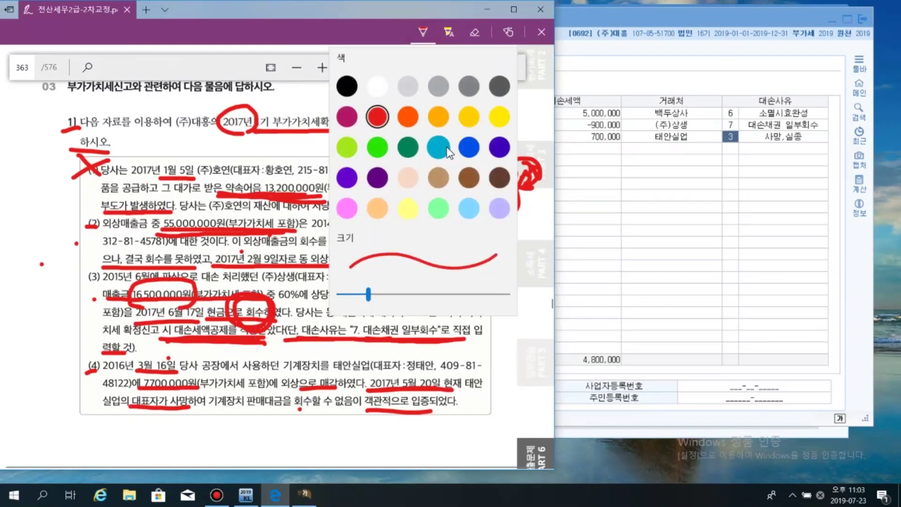
left_click(469, 147)
left_click(266, 305)
mouse_move(253, 292)
left_mouse_down()
mouse_move(277, 300)
mouse_move(238, 329)
left_mouse_up()
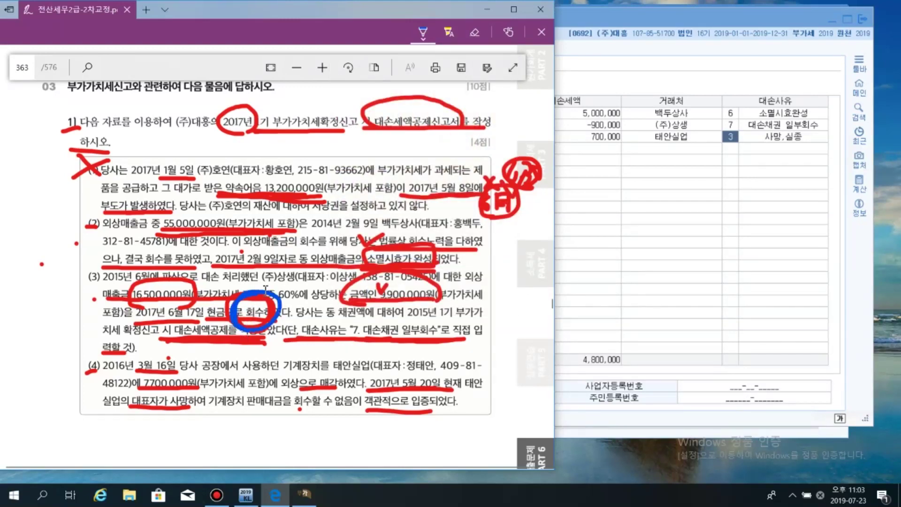
Check the negative 대손금액 of the (주)상생 row and close the 대손세액공제신고서
left_click(578, 201)
left_click(385, 125)
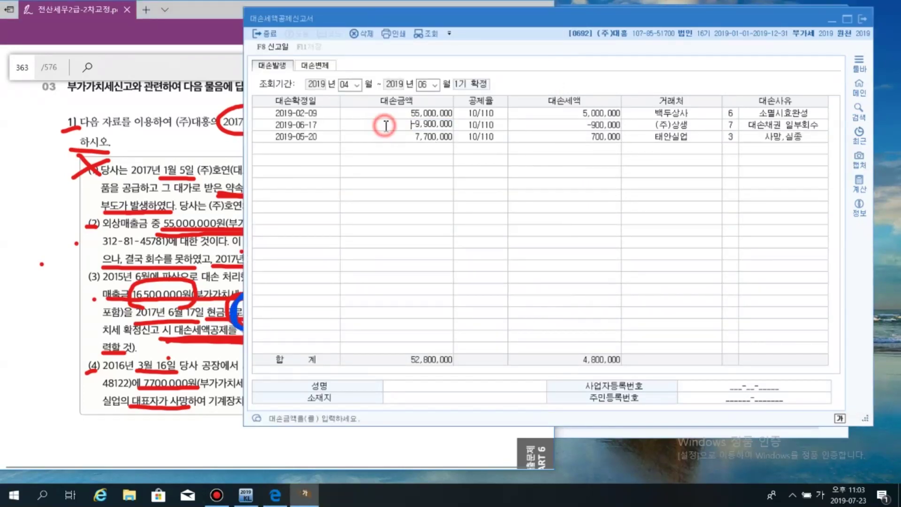
right_click(386, 126)
left_click(365, 124)
left_click(862, 20)
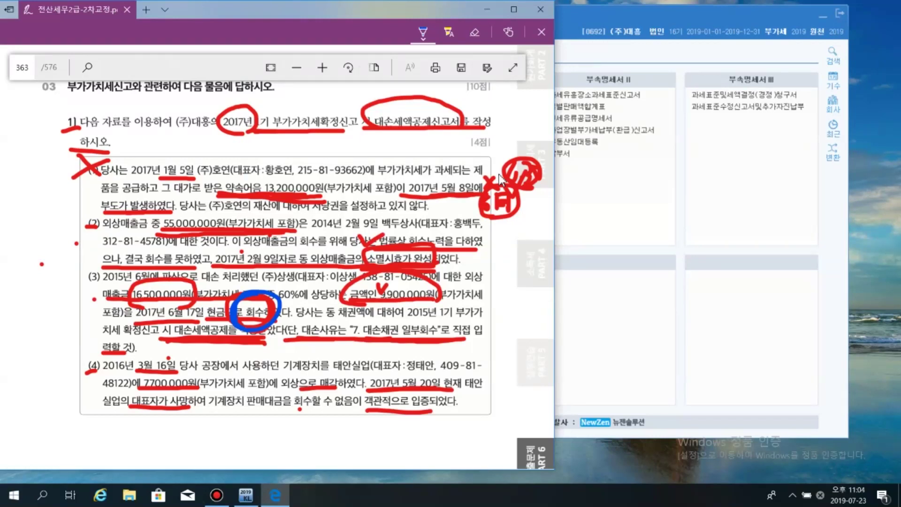
Go to page 245 of the textbook PDF and browse to section 3) 부동산임대공급가액명세서
left_click(34, 68)
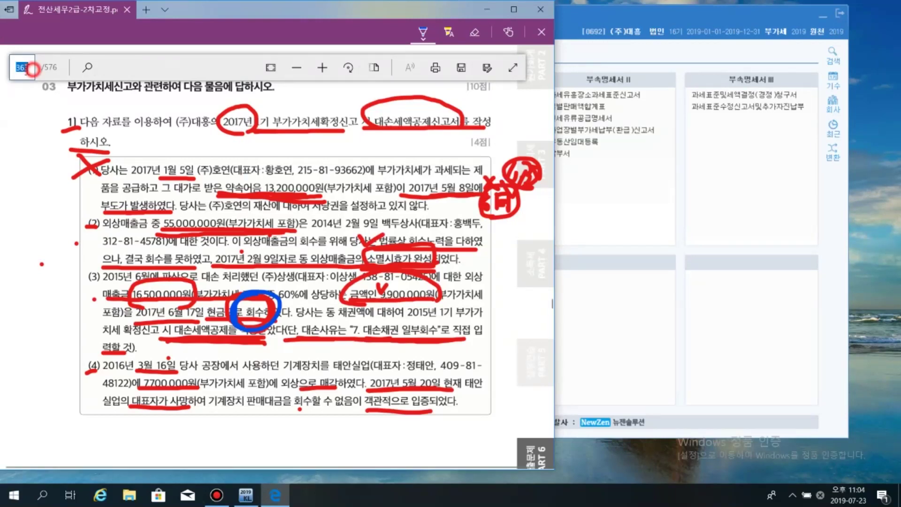
type("245")
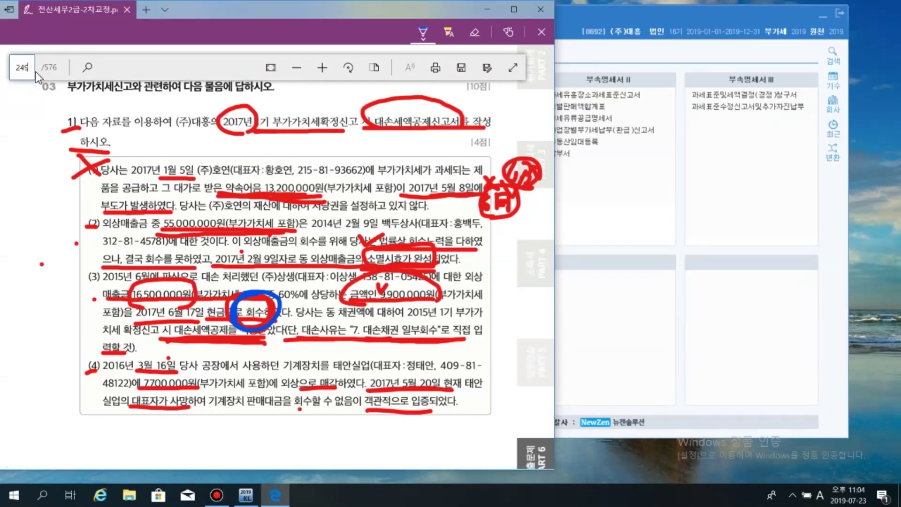
key("Return")
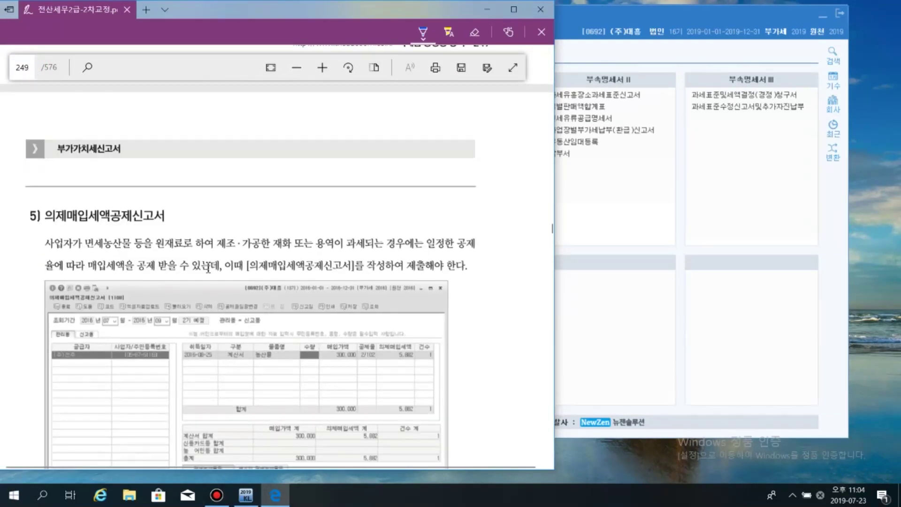
scroll(209, 268, "down", 5)
scroll(209, 275, "down", 8)
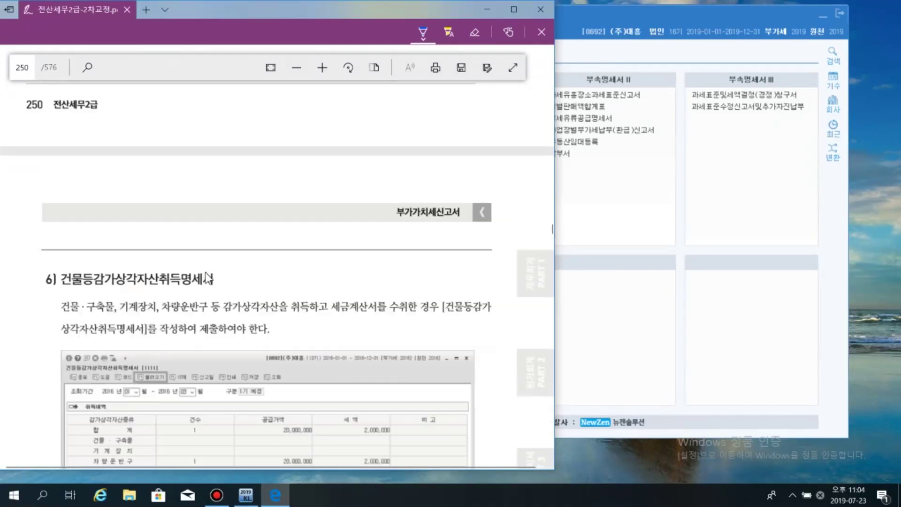
scroll(206, 281, "up", 15)
scroll(205, 284, "up", 15)
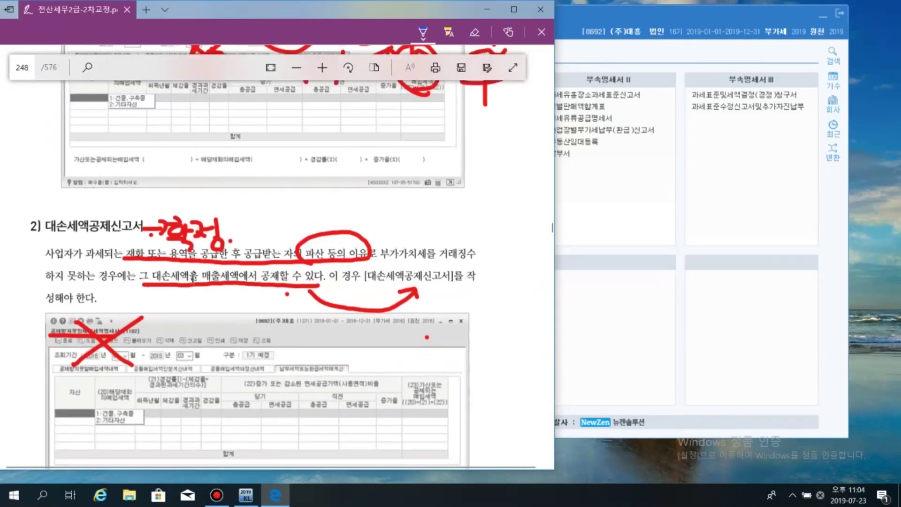
scroll(193, 284, "down", 5)
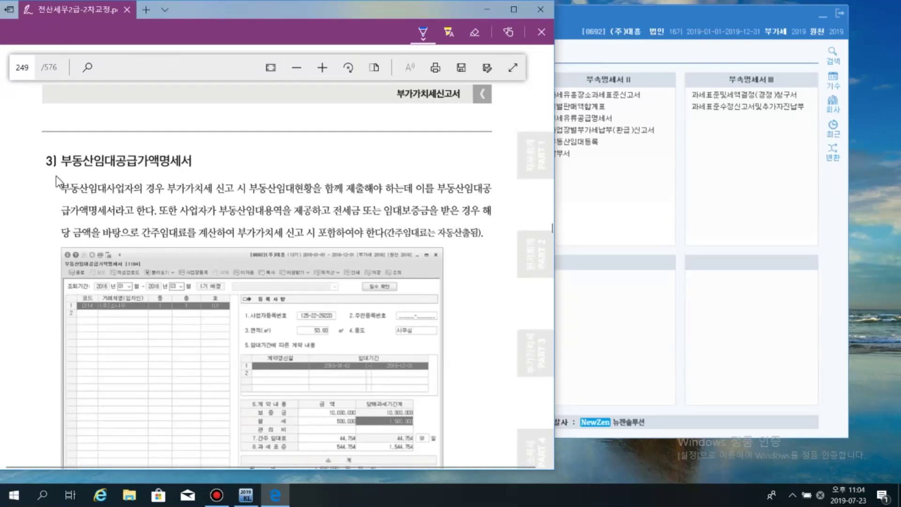
Underline the heading 부동산임대공급가액명세서 in blue and the key phrases of the paragraph below it with a red pen
left_click_drag(55, 172, 179, 172)
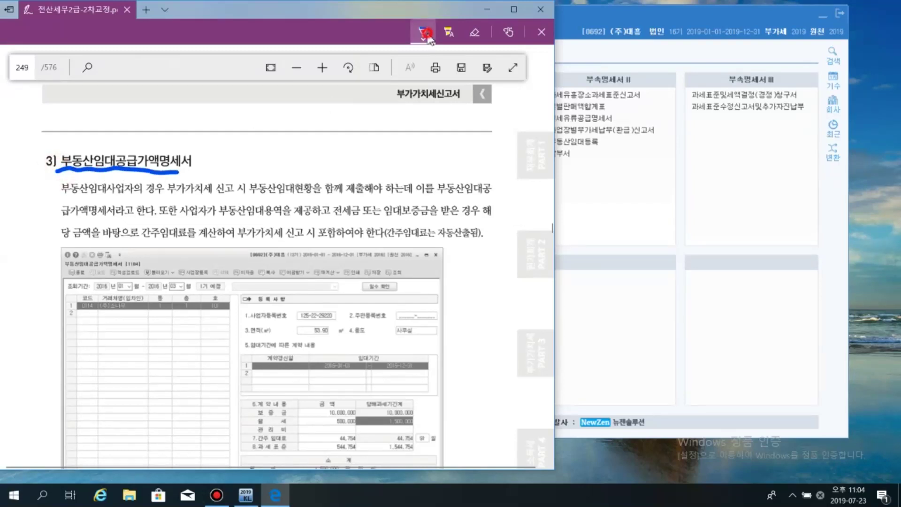
left_click(423, 32)
left_click(351, 109)
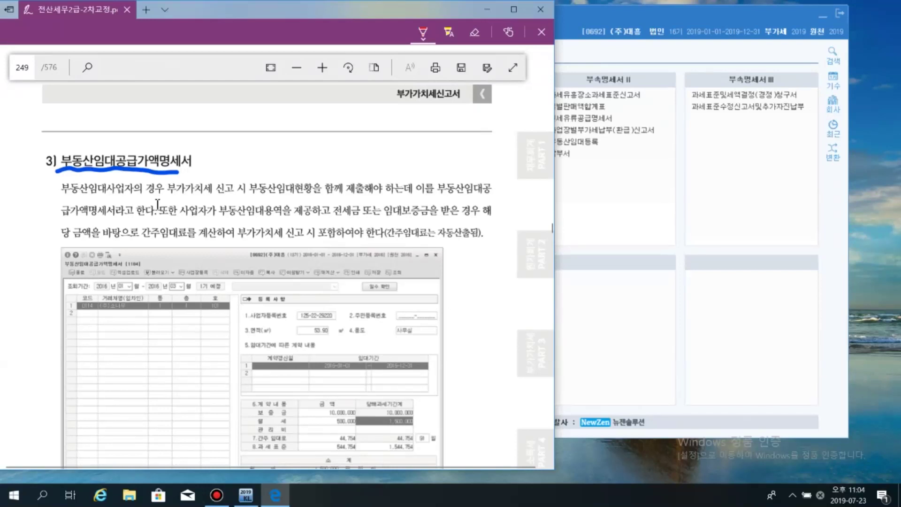
left_click_drag(61, 194, 162, 196)
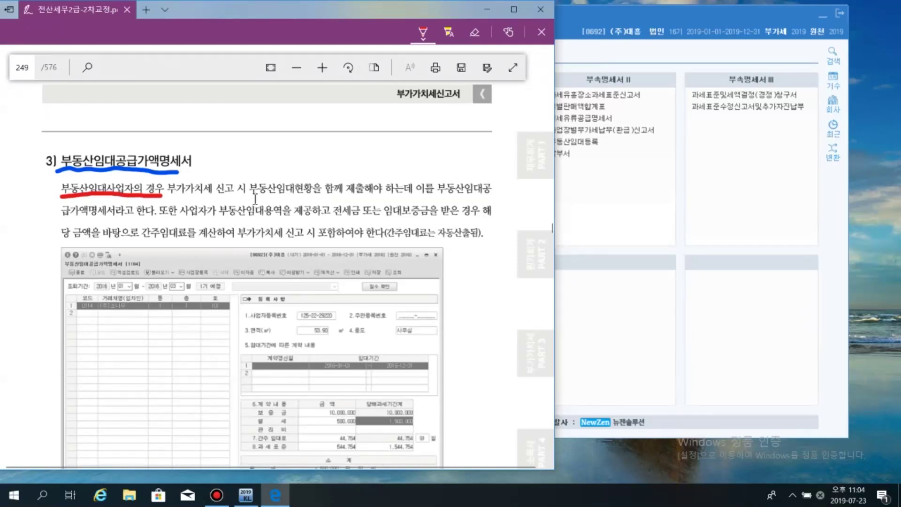
left_click_drag(249, 196, 416, 197)
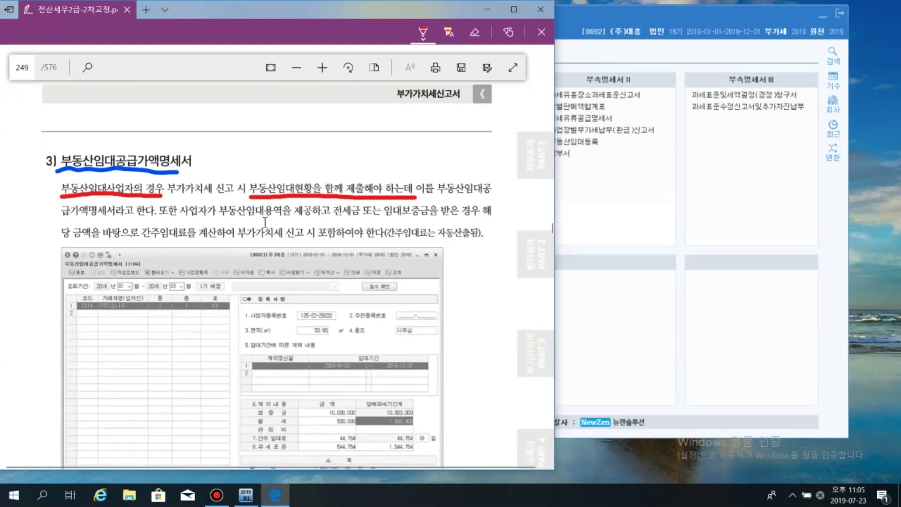
left_click_drag(328, 219, 441, 219)
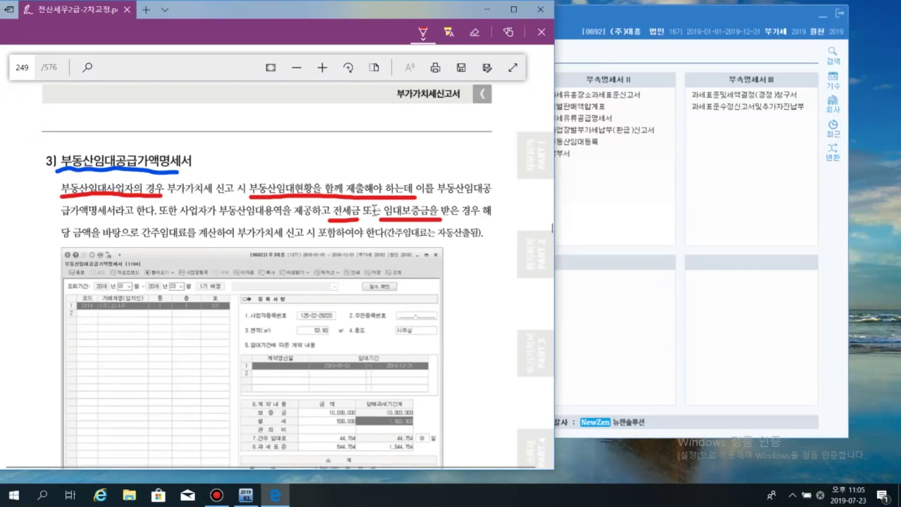
left_click_drag(139, 241, 370, 243)
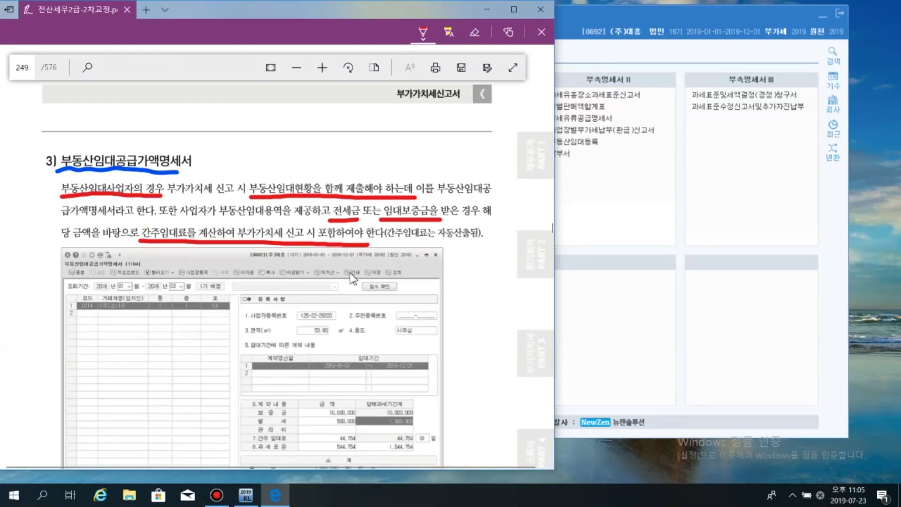
Circle 간주임대료 in red, handwrite a circled 이자 linked to 임대보증금, and draw arrows from it to 간주임대료
mouse_move(141, 244)
left_mouse_down()
mouse_move(188, 221)
mouse_move(192, 238)
left_mouse_up()
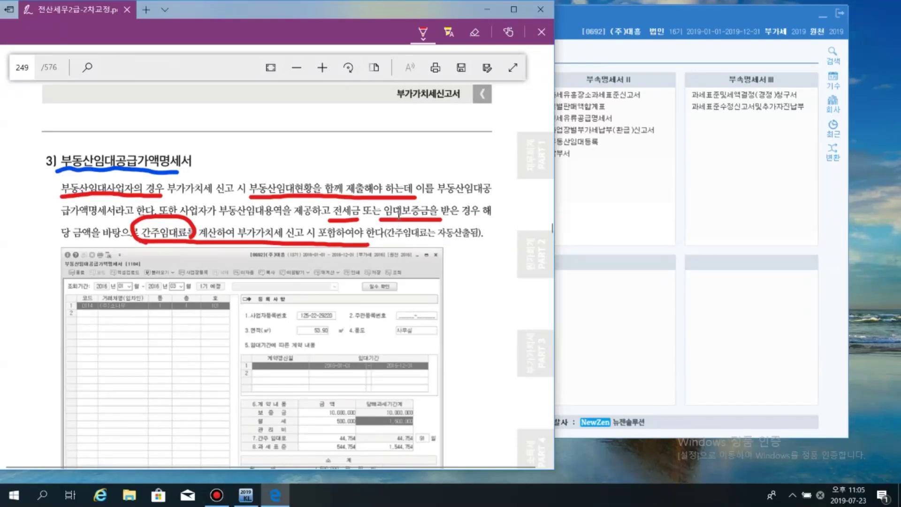
mouse_move(399, 217)
left_mouse_down()
mouse_move(388, 160)
mouse_move(425, 151)
mouse_move(484, 159)
mouse_move(465, 168)
left_mouse_up()
left_click_drag(410, 161, 468, 179)
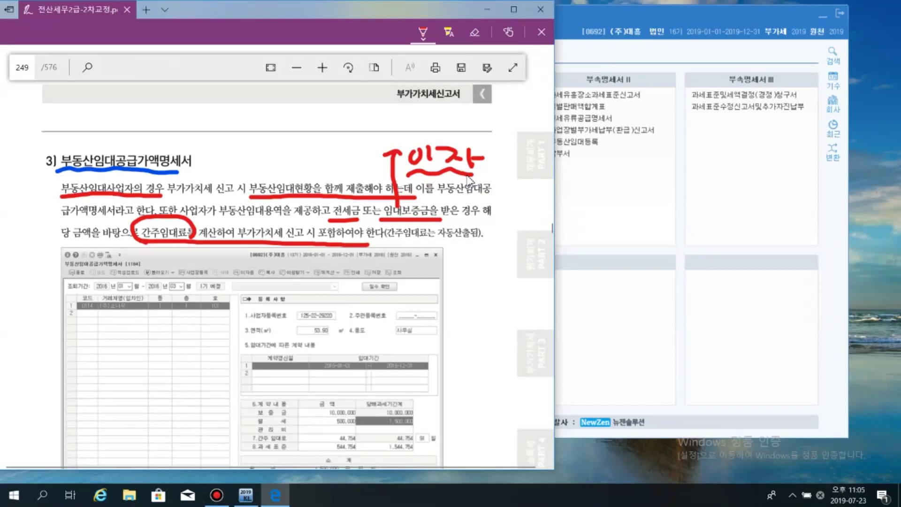
mouse_move(410, 173)
left_mouse_down()
mouse_move(407, 162)
mouse_move(302, 145)
mouse_move(184, 225)
mouse_move(183, 215)
mouse_move(202, 217)
left_mouse_up()
mouse_move(449, 178)
left_mouse_down()
mouse_move(461, 128)
mouse_move(461, 183)
left_mouse_up()
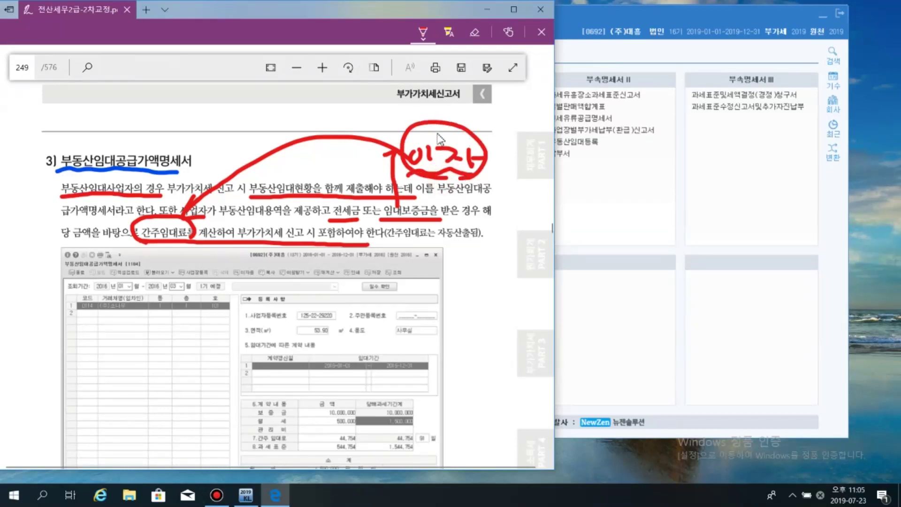
mouse_move(439, 133)
left_mouse_down()
mouse_move(399, 112)
mouse_move(192, 201)
mouse_move(219, 196)
left_mouse_up()
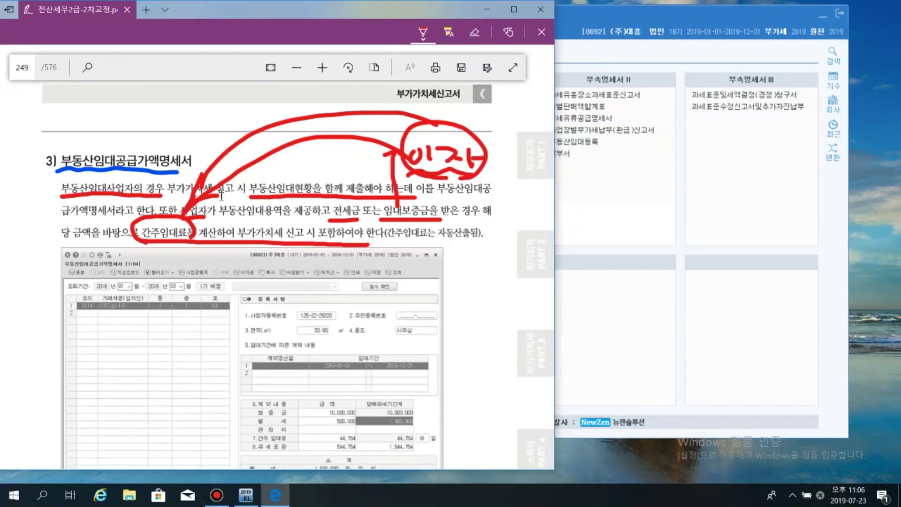
Go to page 276 of the textbook PDF and show question 03-1) with its full rental table
left_click(584, 203)
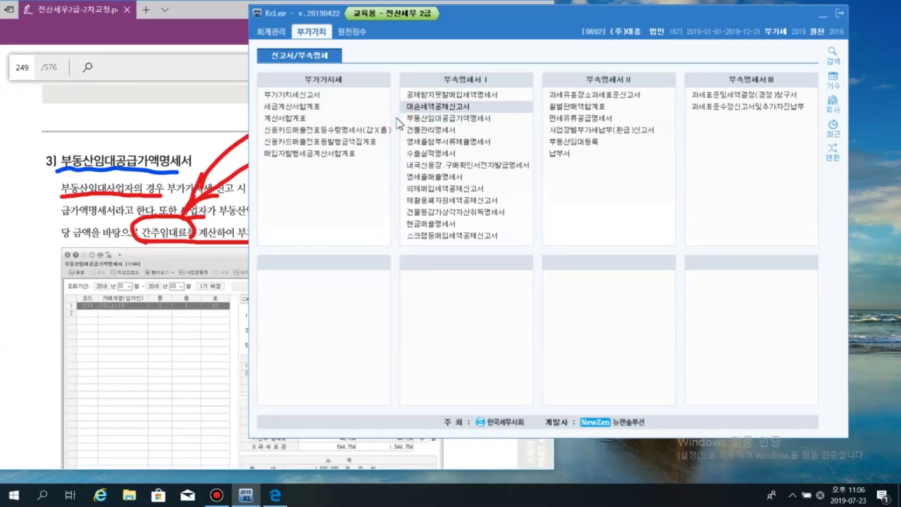
left_click(214, 121)
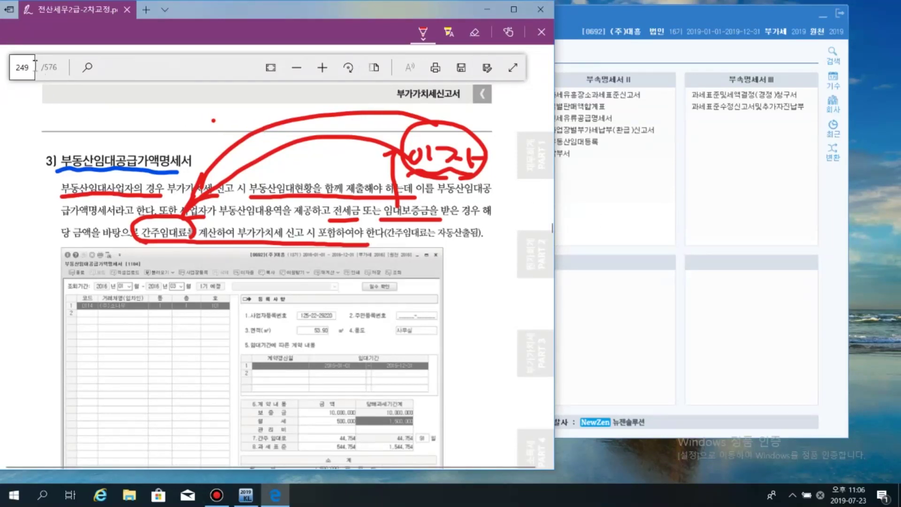
left_click(20, 68)
type("276")
key("Return")
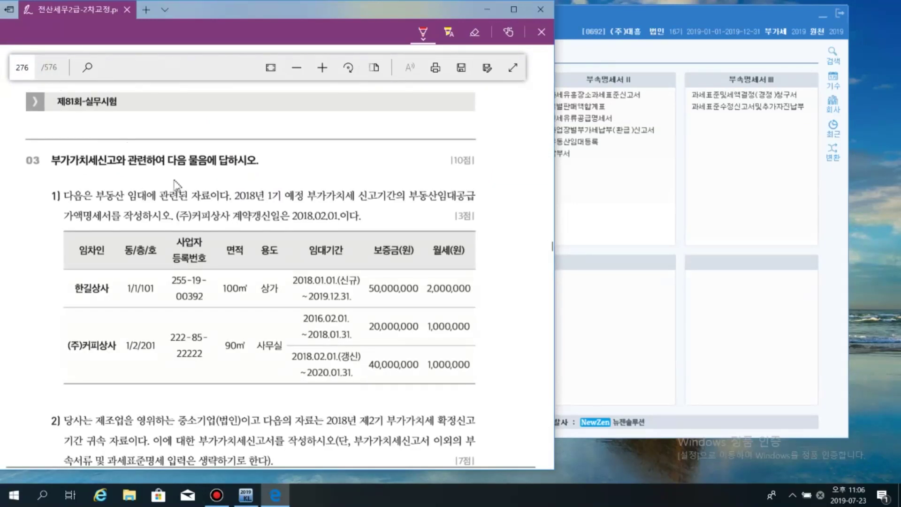
scroll(176, 176, "down", 2)
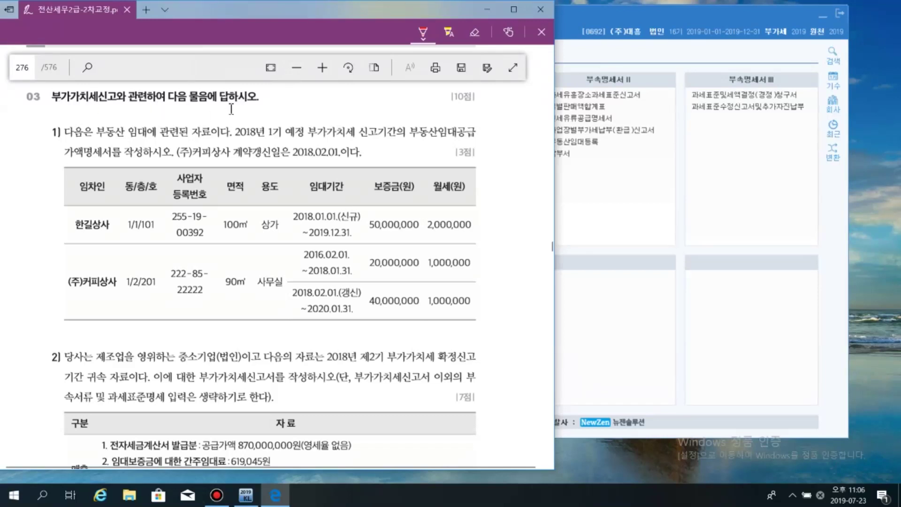
Underline the 1기 예정 filing period, the 명세서 to prepare and the (주)커피상사 계약갱신일 in red, and mark over the years' last digits
left_click_drag(47, 140, 60, 141)
left_click_drag(264, 139, 466, 139)
mouse_move(67, 160)
left_mouse_down()
mouse_move(345, 162)
mouse_move(313, 161)
left_mouse_up()
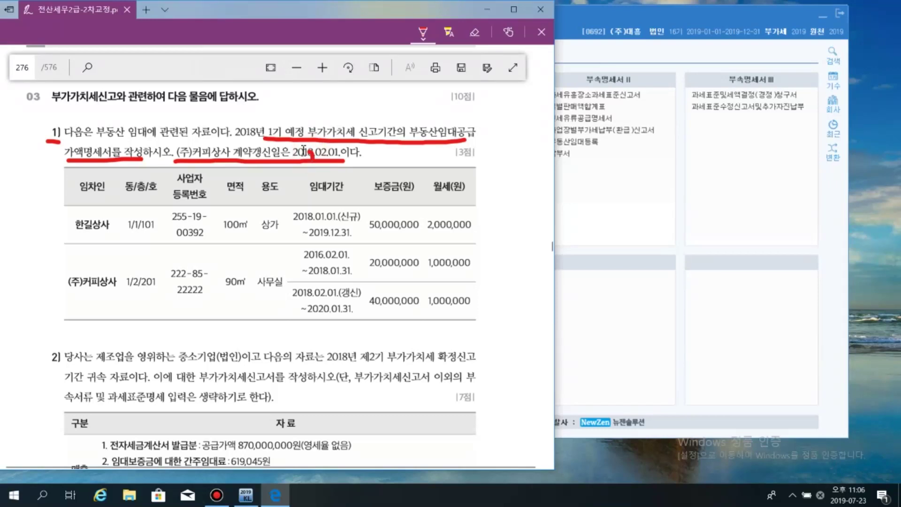
left_click_drag(250, 131, 255, 140)
Open the 부동산임대공급가액명세서 in KcLep and set its 조회기간 to 2019년 01월 ~ 03월 (1기 예정)
left_click_drag(613, 19, 695, 17)
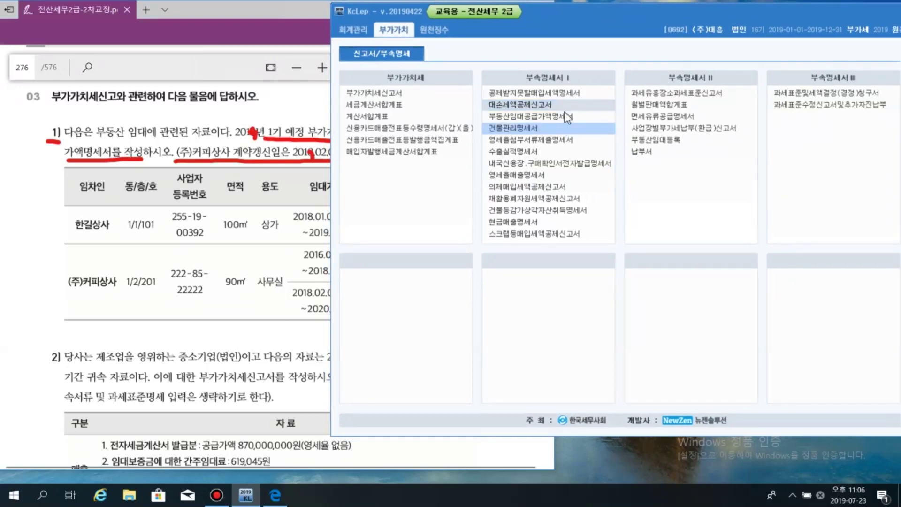
left_click(519, 117)
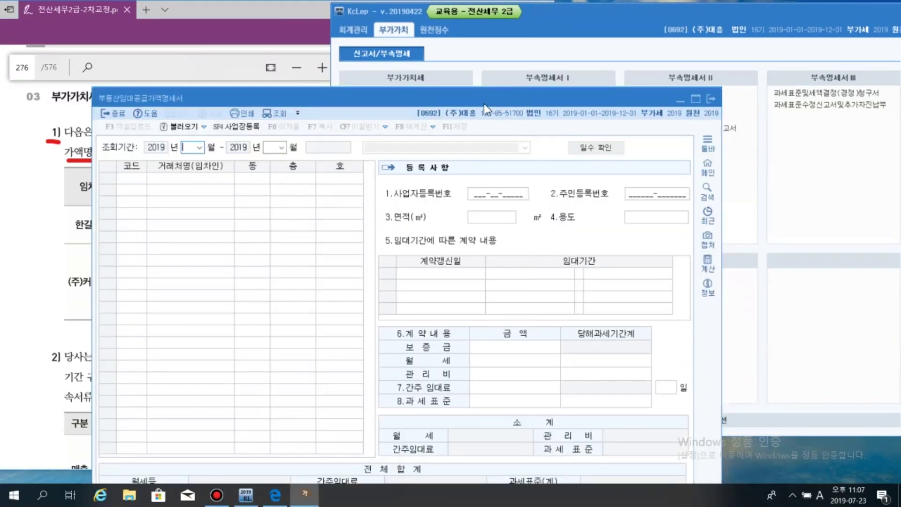
left_click_drag(591, 40, 748, 13)
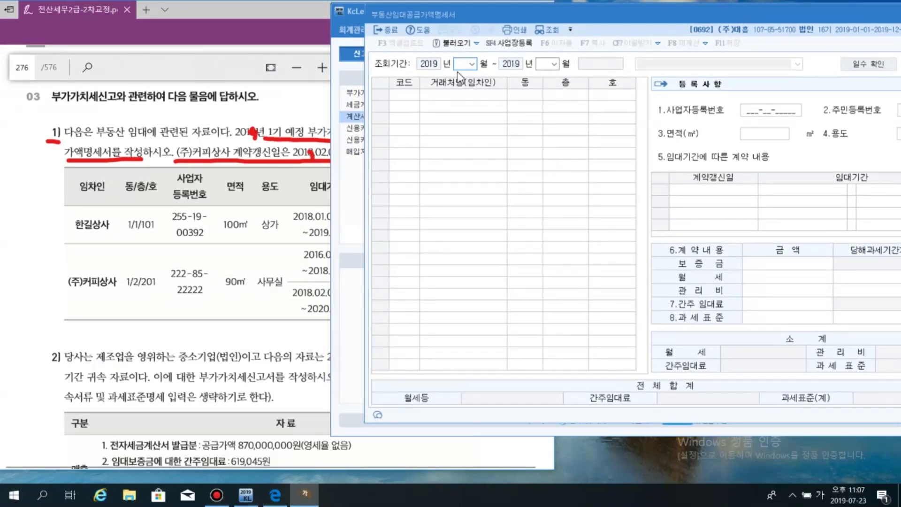
type("1")
key("Return")
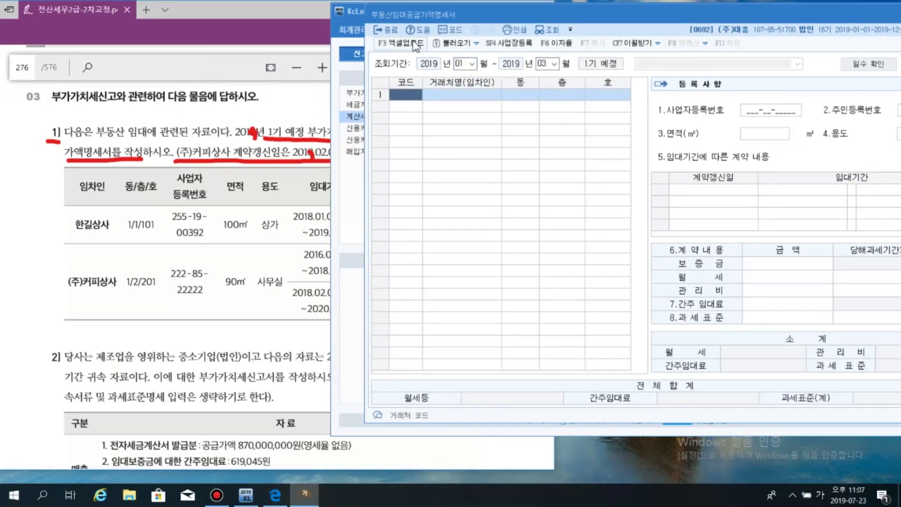
Minimize the KcLep main window and place the 부동산임대공급가액명세서 window beside the textbook table
left_click(475, 15)
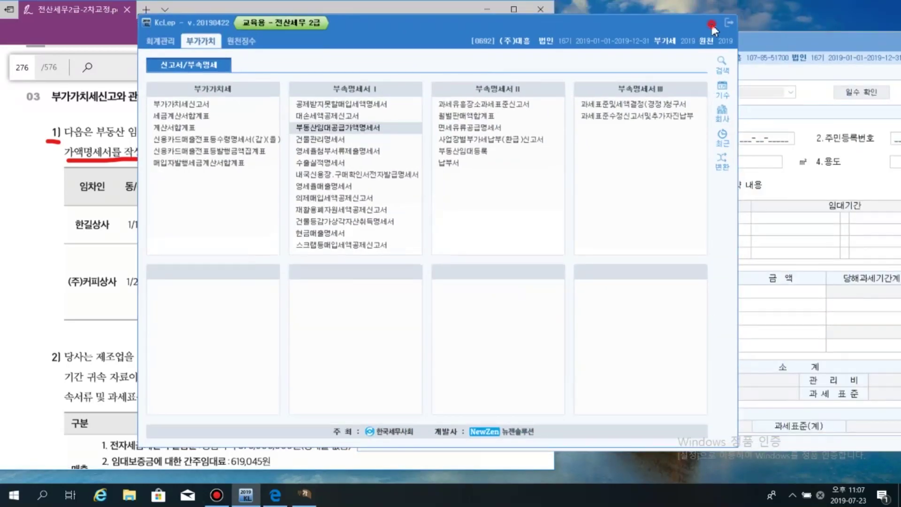
left_click(711, 21)
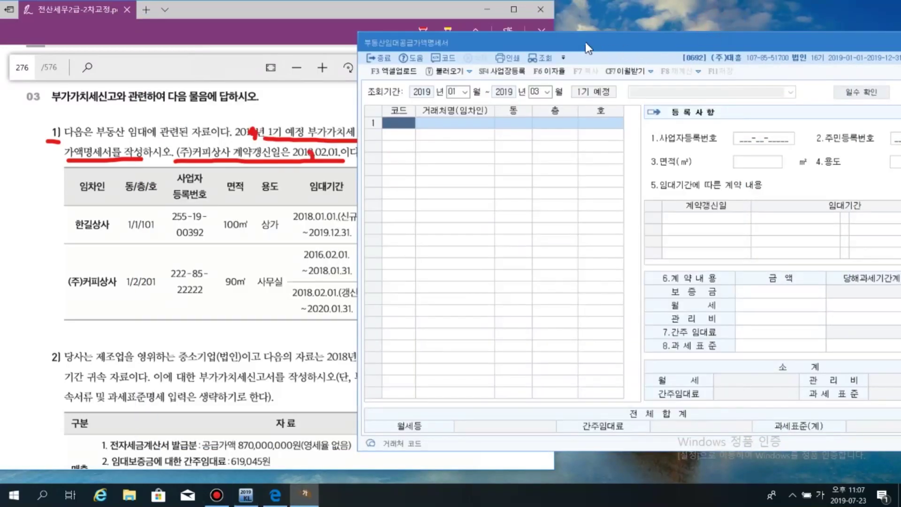
left_click_drag(479, 36, 712, 15)
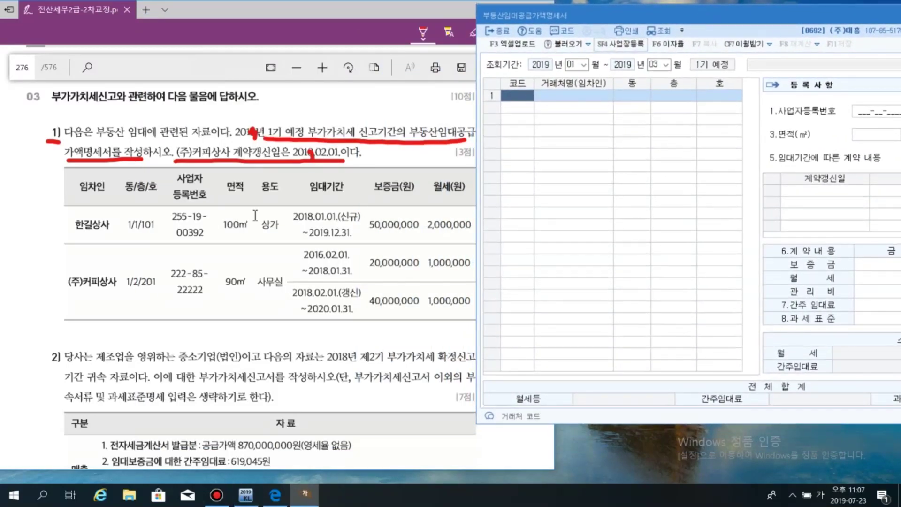
Circle the 임차인 heading in red, tick and underline 한길상사, and underline its 용도, 보증금 and 월세
left_click(60, 226)
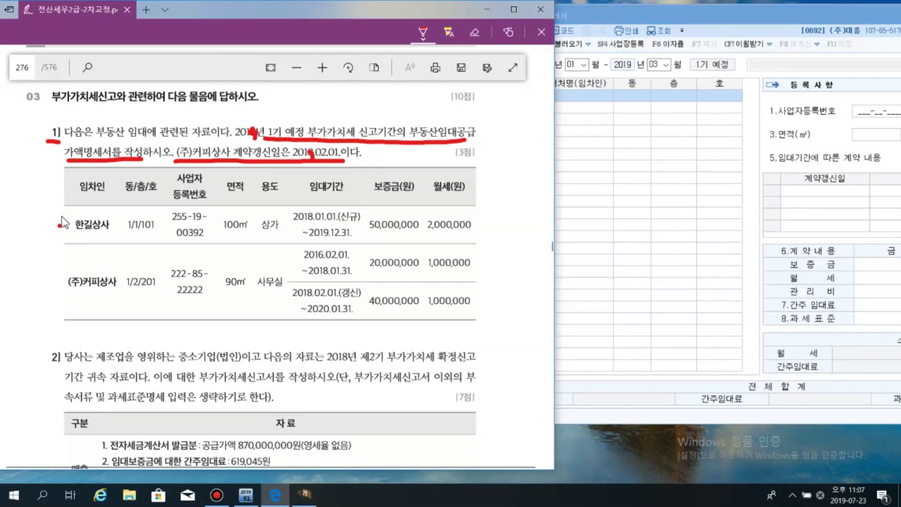
mouse_move(59, 218)
left_mouse_down()
mouse_move(66, 225)
mouse_move(75, 213)
mouse_move(71, 188)
mouse_move(94, 207)
left_mouse_up()
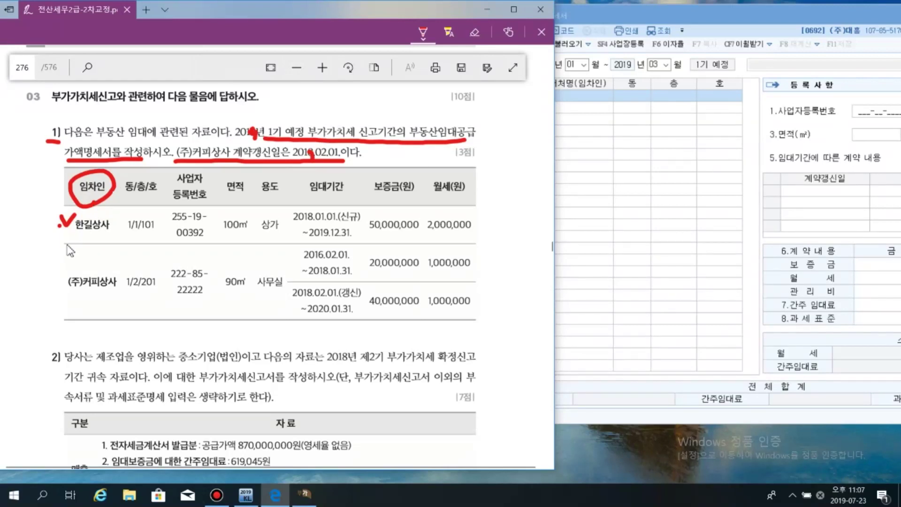
left_click_drag(112, 241, 115, 240)
left_click_drag(257, 237, 275, 237)
left_click_drag(359, 235, 481, 235)
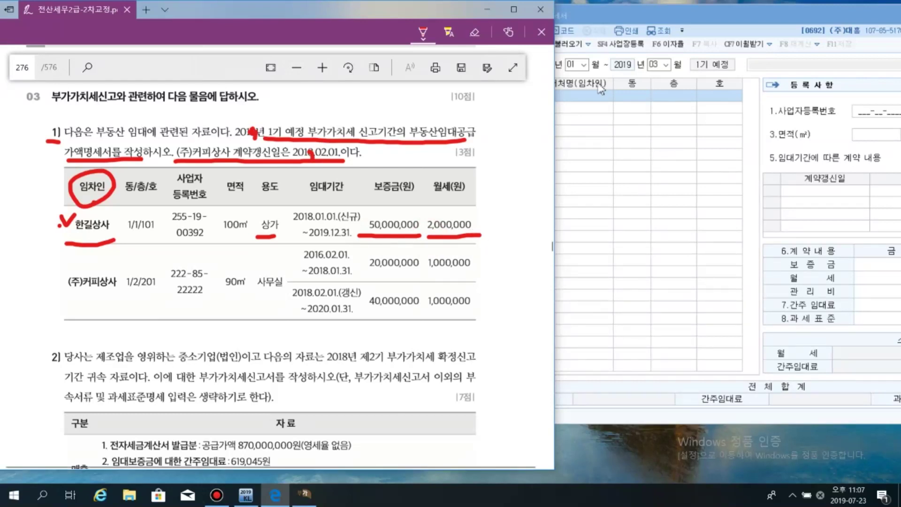
Add 한길상사 as the tenant in the first row by searching the 거래처 list for 한길
left_click_drag(664, 19, 606, 21)
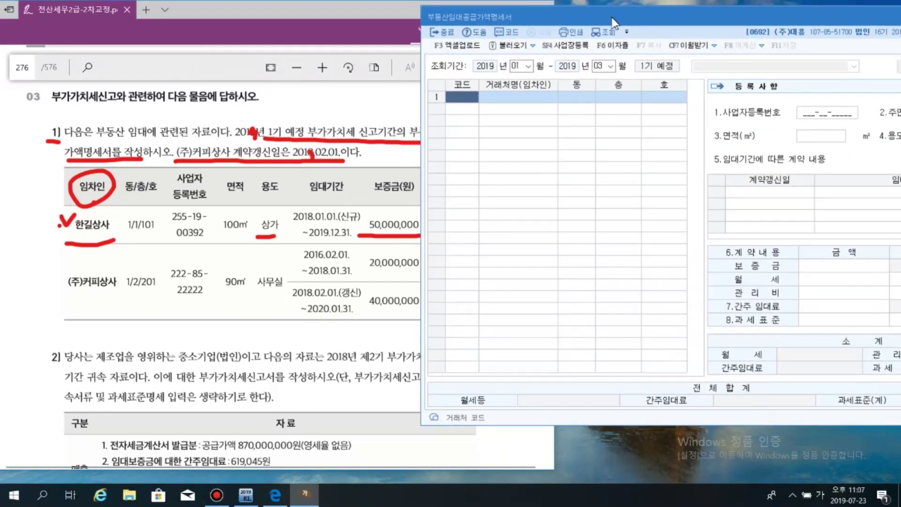
left_click(469, 97)
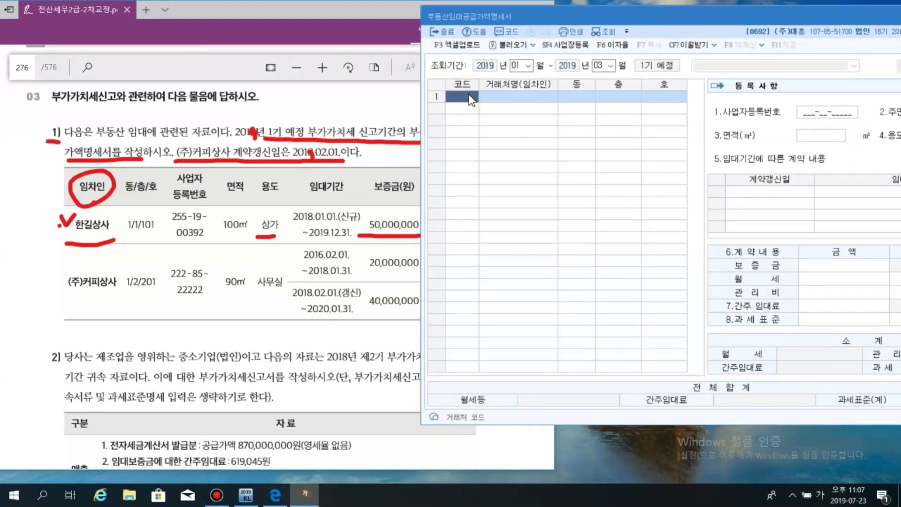
key("F2")
type("ㅎ")
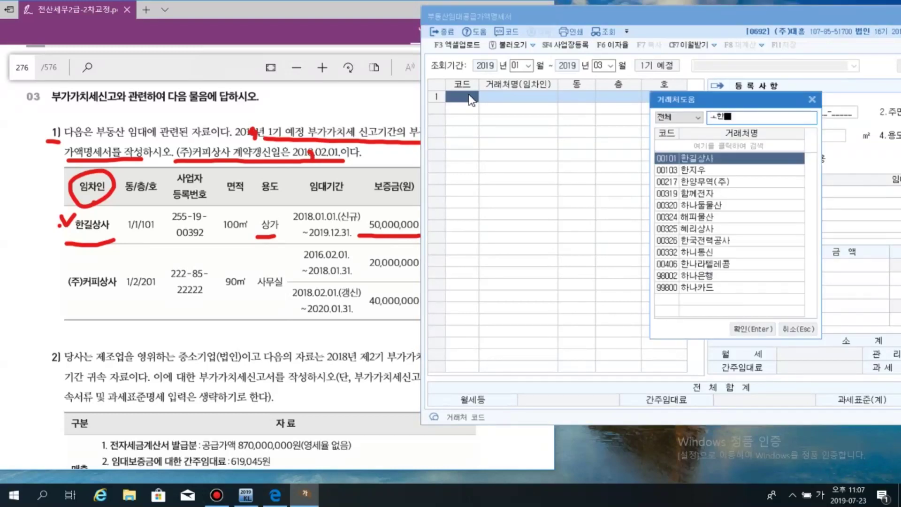
type("한길")
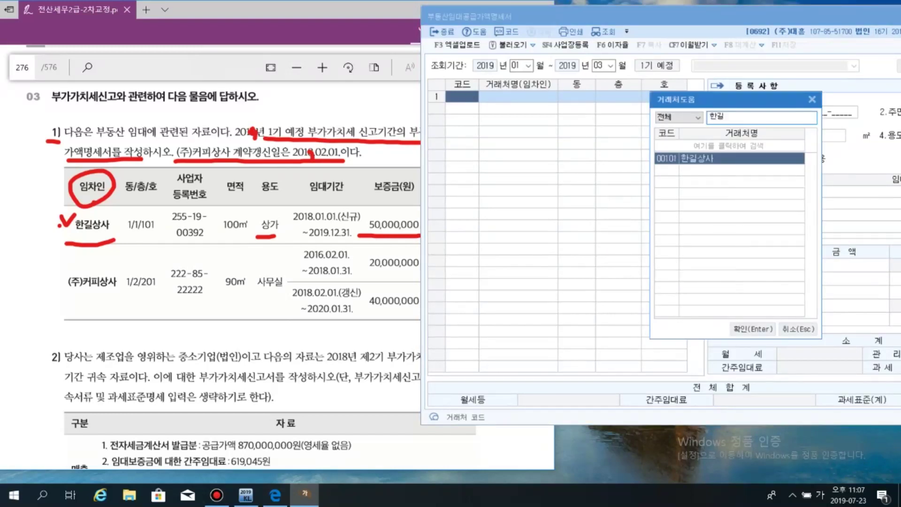
key("Return")
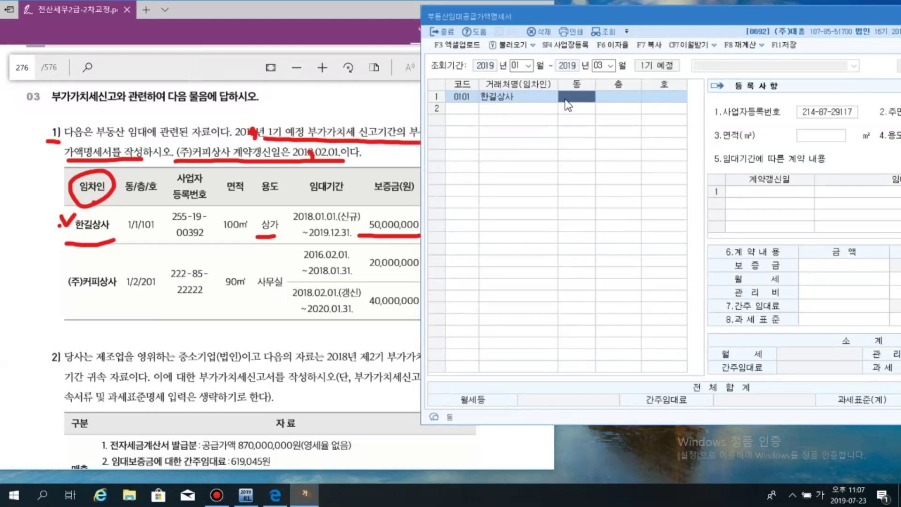
Fill in the 한길상사 row with 동 1, 층 1 and 호 01
type("1")
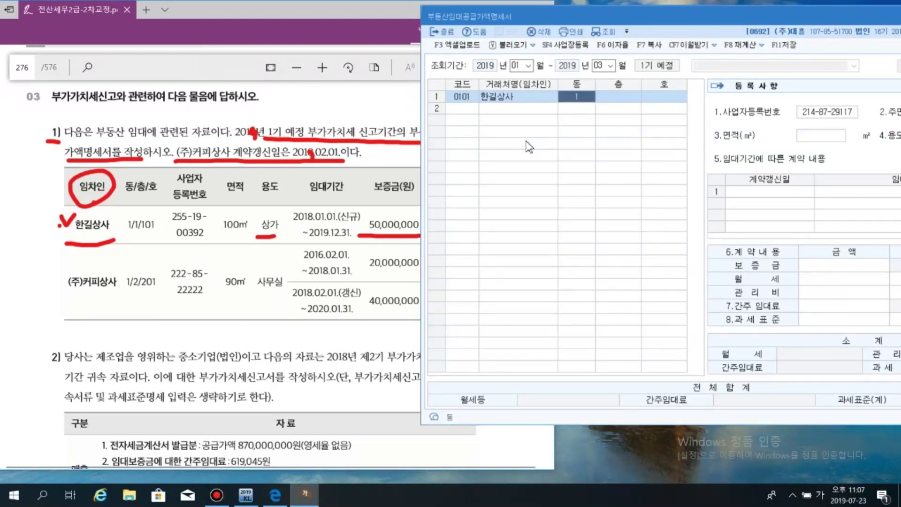
key("Return")
type("1")
key("Return")
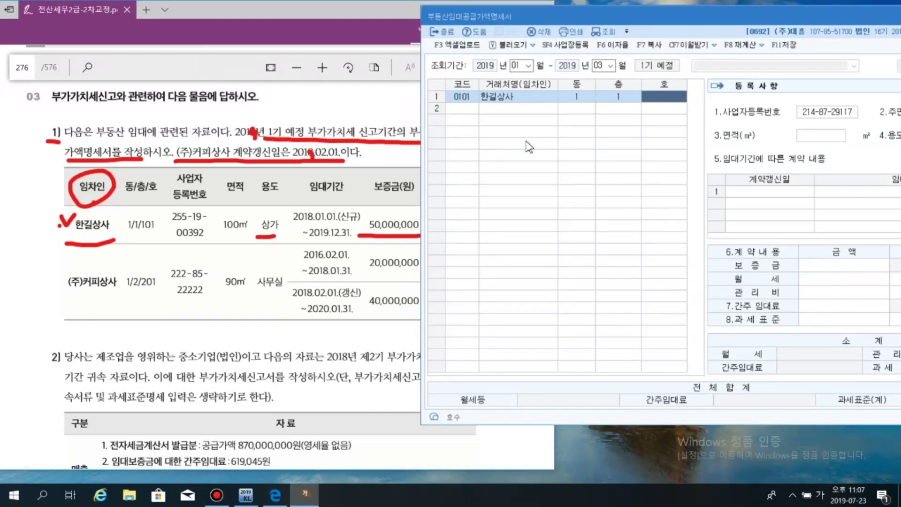
type("01")
key("Return")
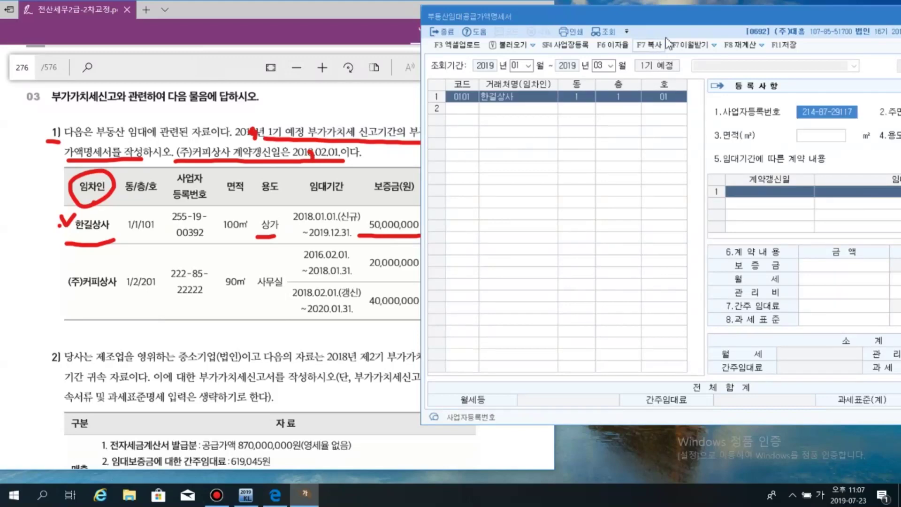
Place the form window below the 한길상사 row of the textbook table, circle that row's 사업자등록번호 in red and return to the form
left_click_drag(682, 23, 296, 267)
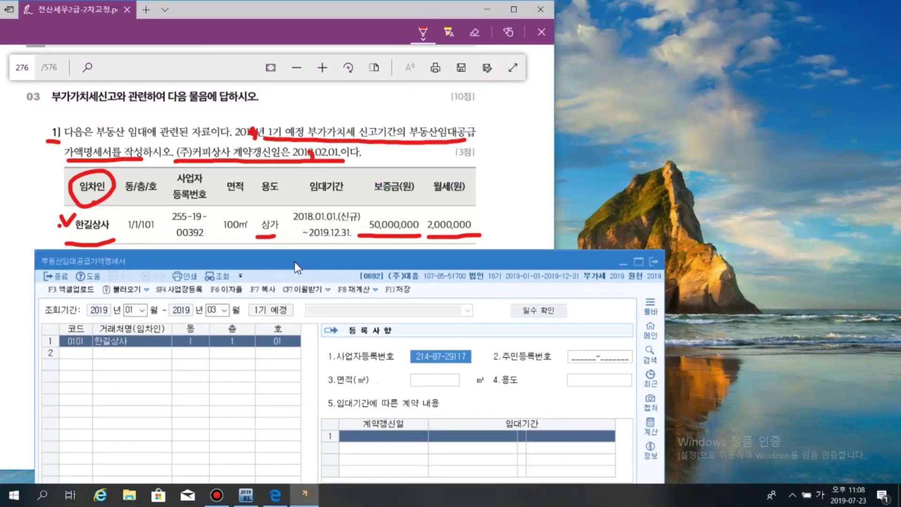
mouse_move(191, 209)
left_mouse_down()
mouse_move(176, 237)
mouse_move(214, 216)
mouse_move(174, 210)
left_mouse_up()
left_click(564, 257)
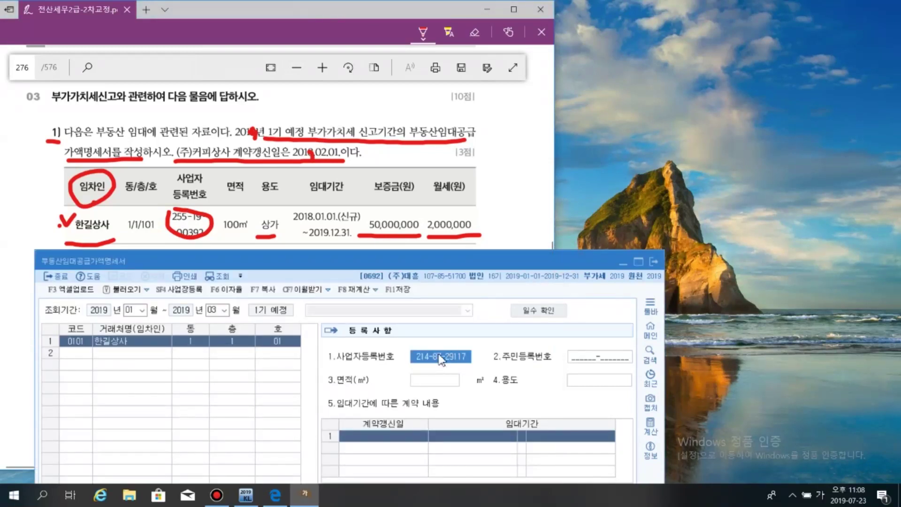
Enter 한길상사's 사업자등록번호 from the textbook table, 면적 100 and 용도 상가
type("255-19")
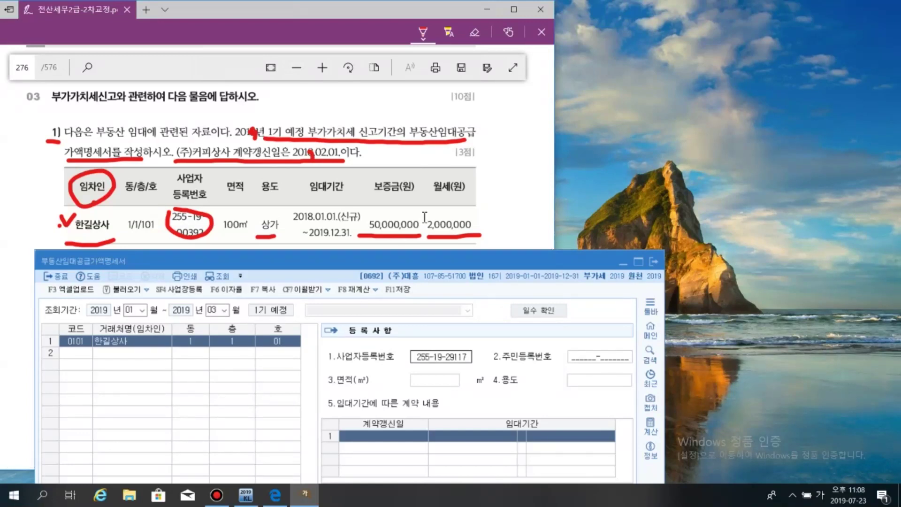
type("-00392")
key("Return")
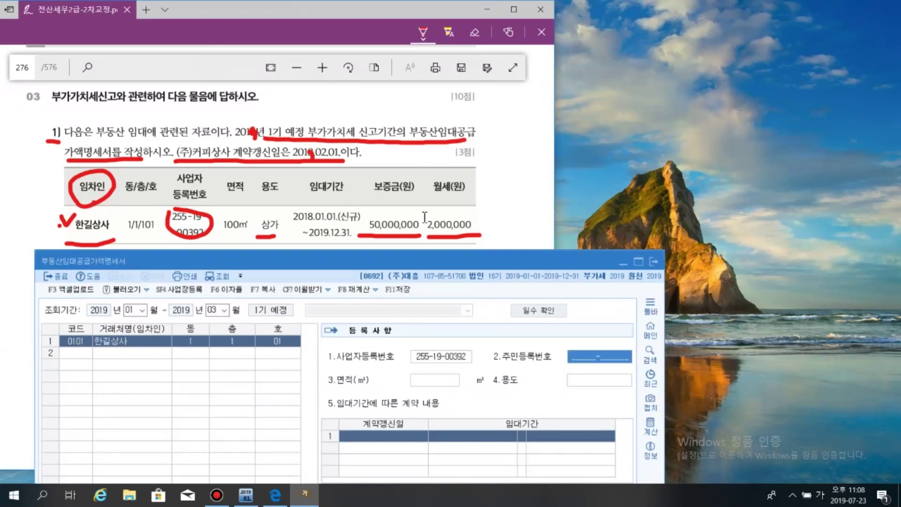
left_click(434, 380)
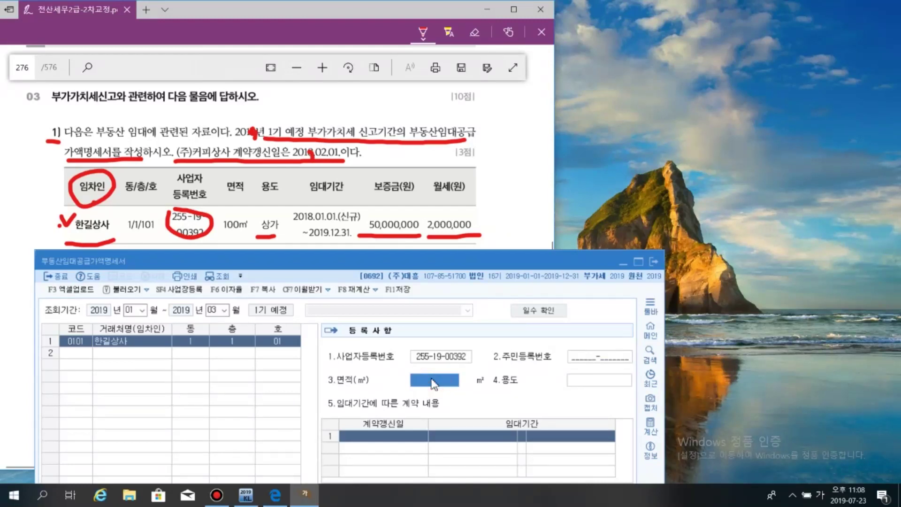
type("100")
key("Return")
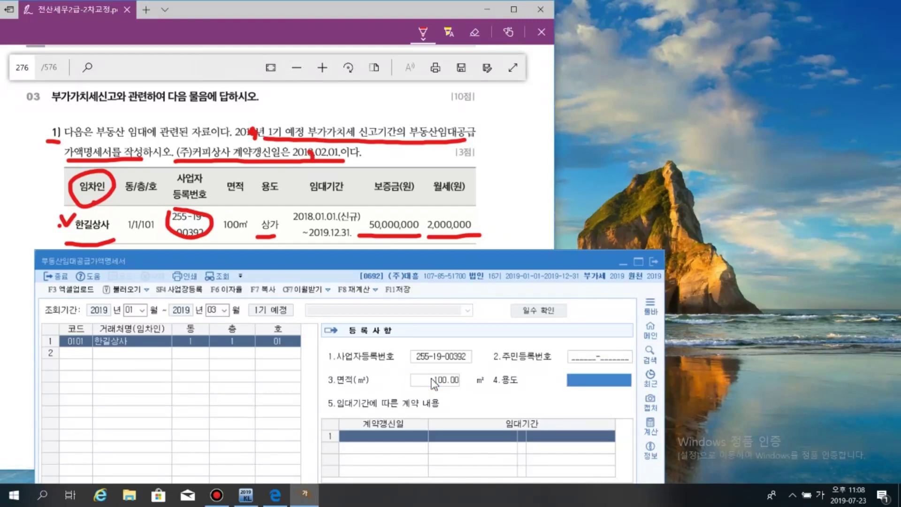
type("상가")
key("Return")
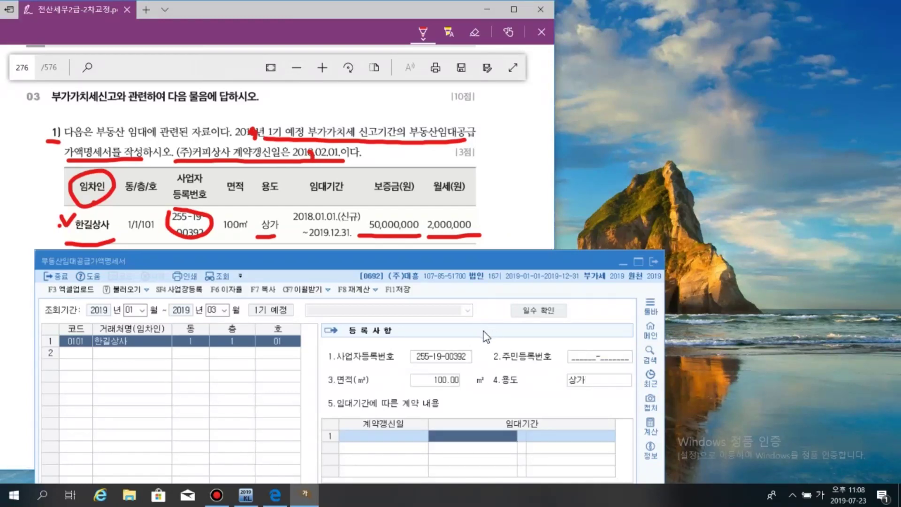
Set 한길상사's 임대기간 to 2019-01-01 through 2020-12-31 in the first contract row, leaving 계약갱신일 blank
left_click(460, 436)
type("20190101")
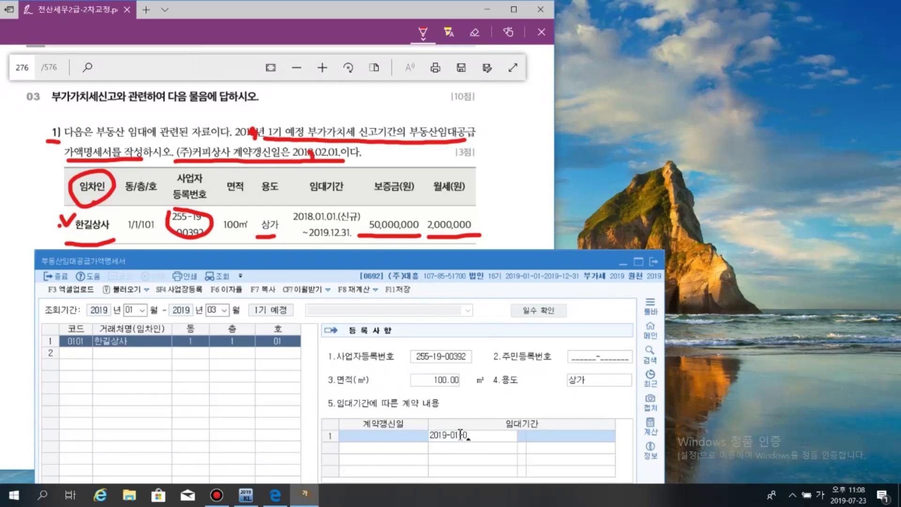
type("201 - -")
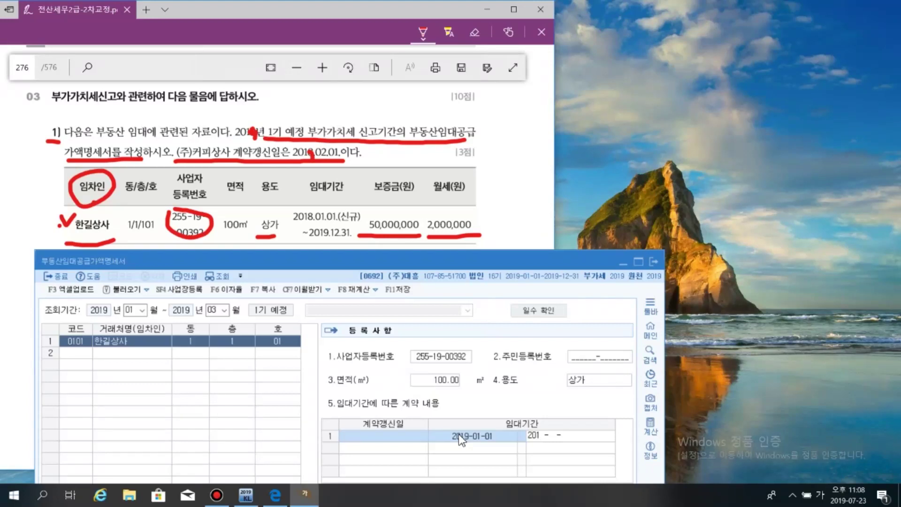
type("0-1231")
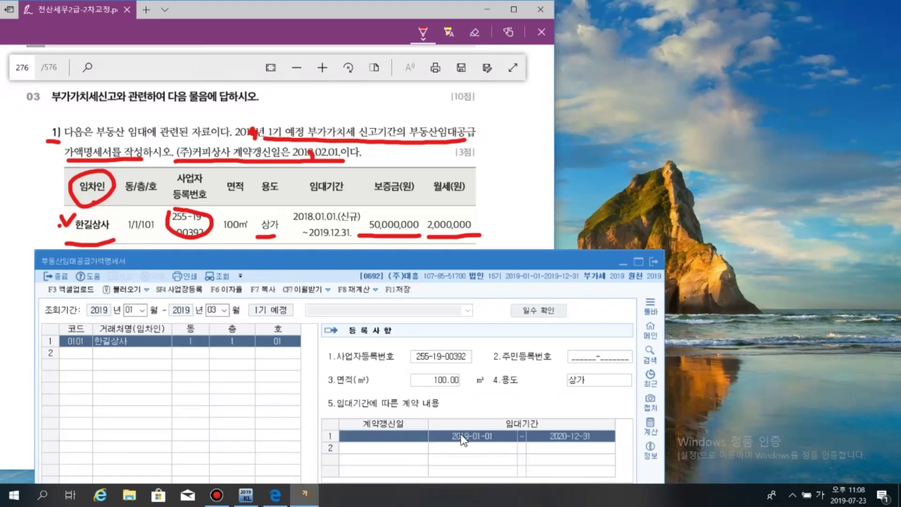
Enter a 보증금 of 50,000,000 and a 월세 of 2,000,000 for 한길상사 and review the row's amounts
left_click_drag(451, 261, 610, 28)
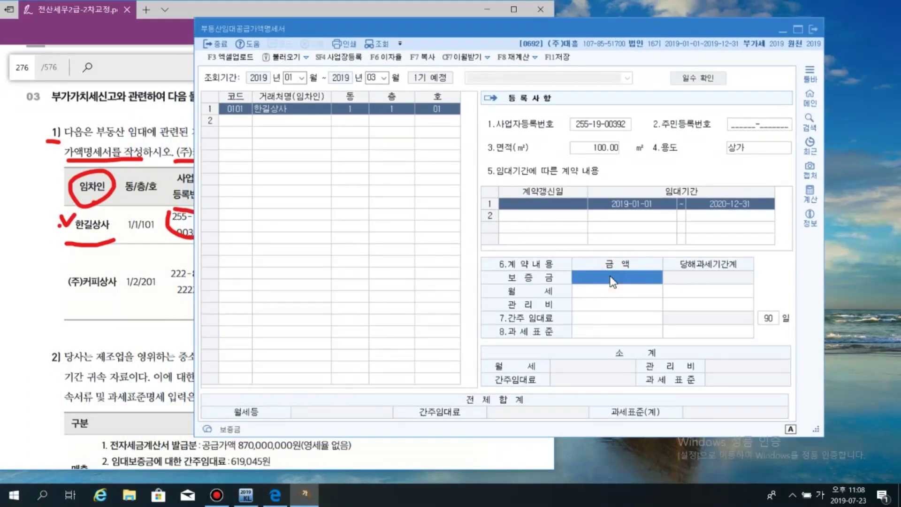
type("50000000")
key("Return")
type("2000000")
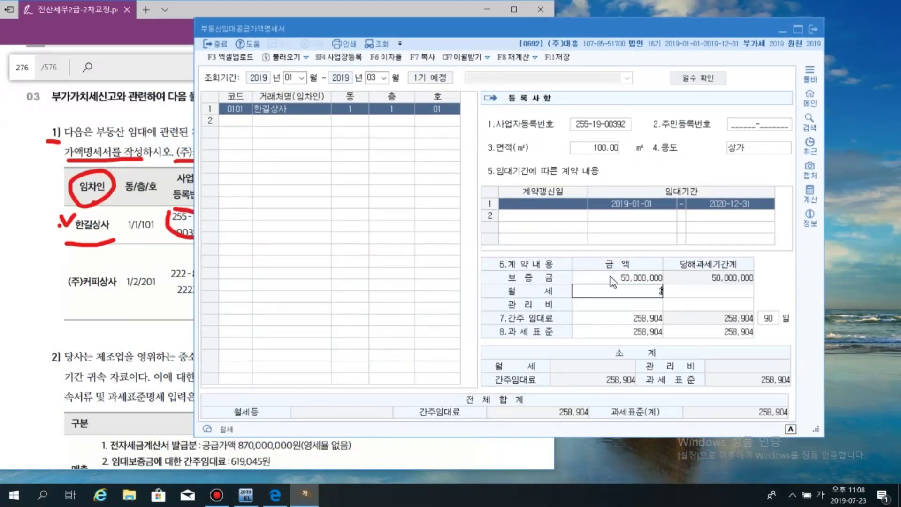
key("Return")
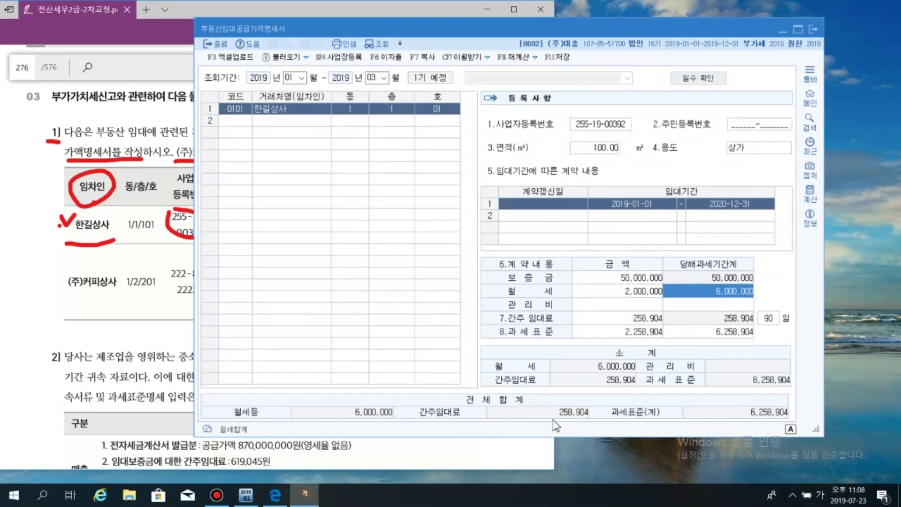
left_click(288, 109)
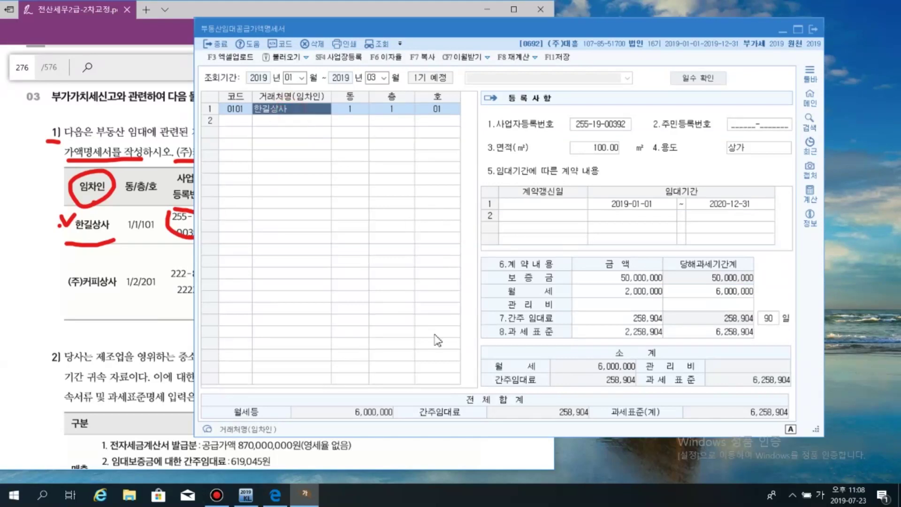
left_click(556, 420)
left_click(552, 419)
left_click(608, 277)
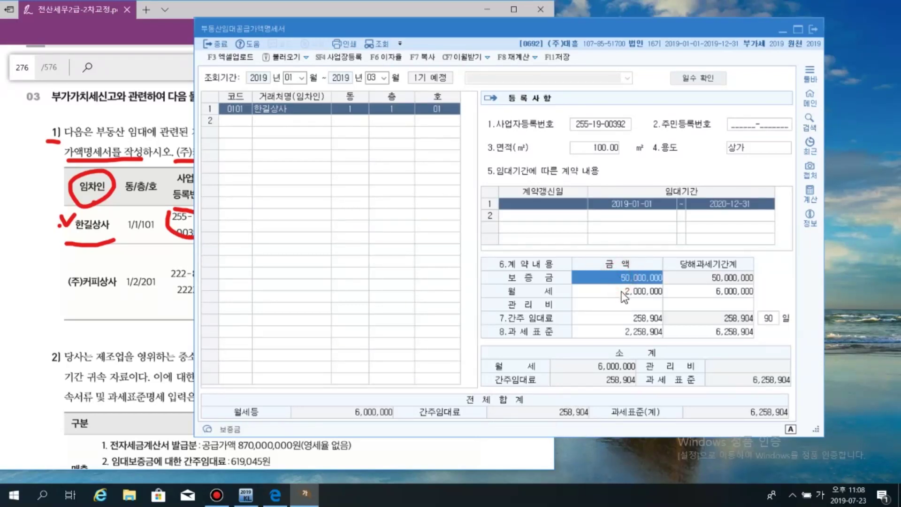
left_click(631, 294)
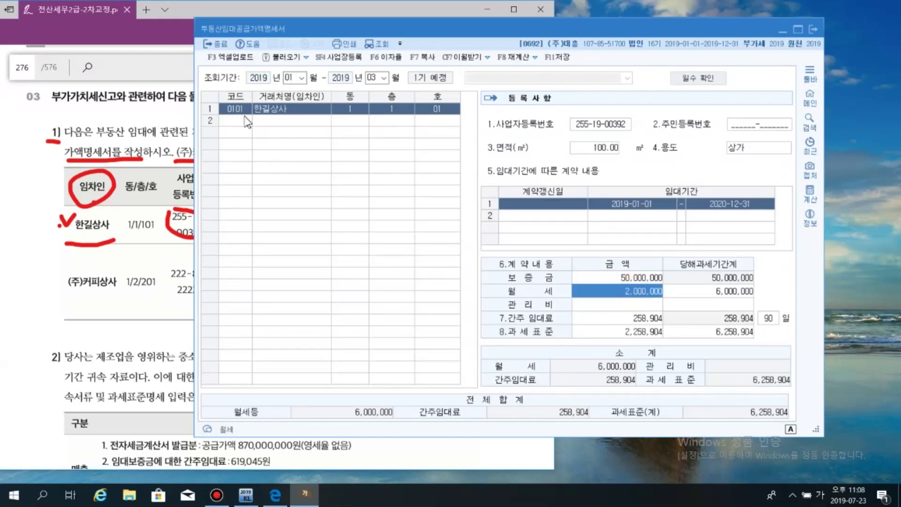
Uncover the textbook's (주)커피상사 row and mark its name, 동/층/호, 사업자등록번호, 면적 and 용도 in red
left_click_drag(310, 33, 550, 21)
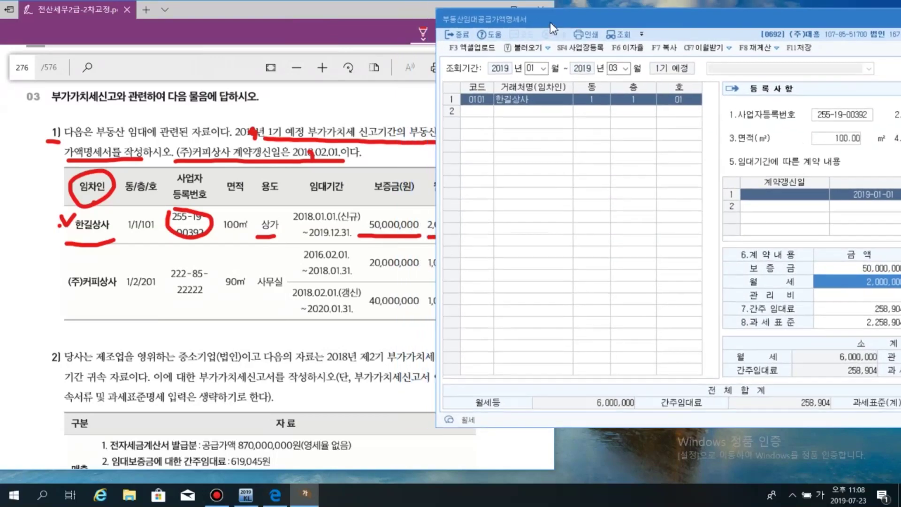
left_click(91, 291)
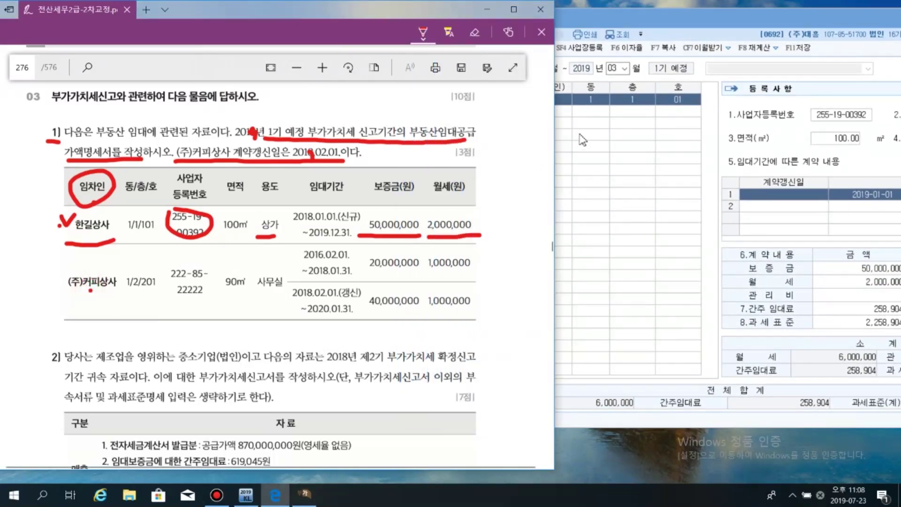
left_click(122, 305)
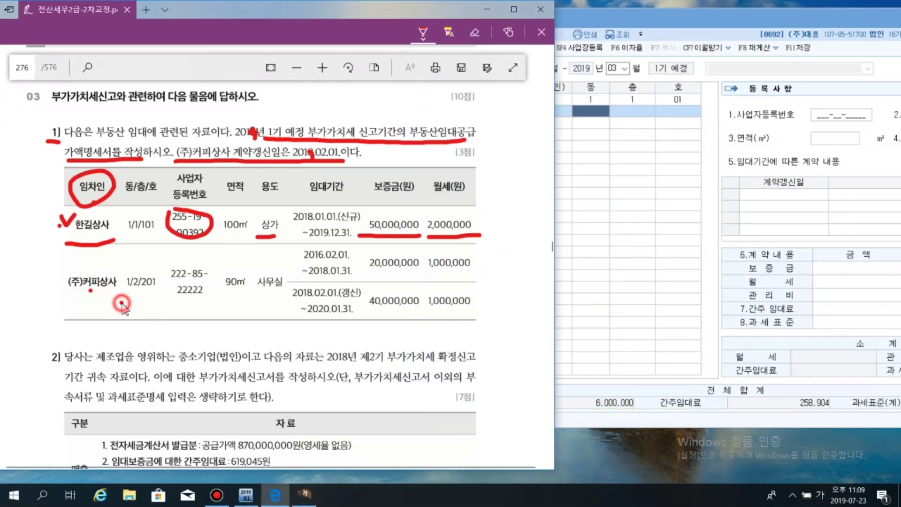
left_click(135, 285)
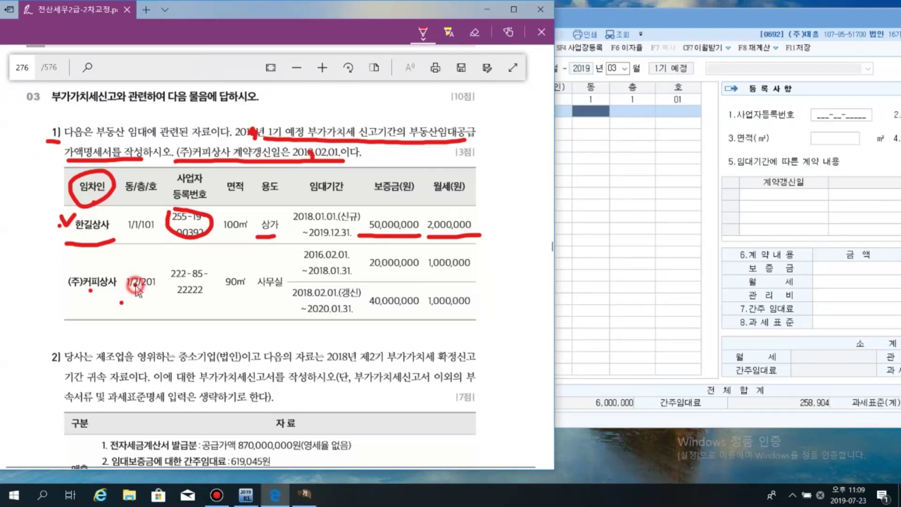
left_click(144, 286)
left_click_drag(165, 304, 238, 304)
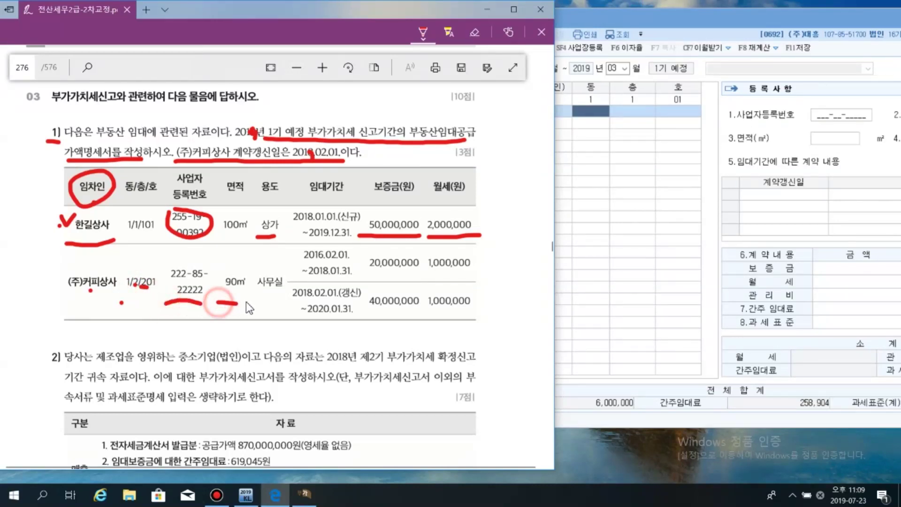
left_click(268, 285)
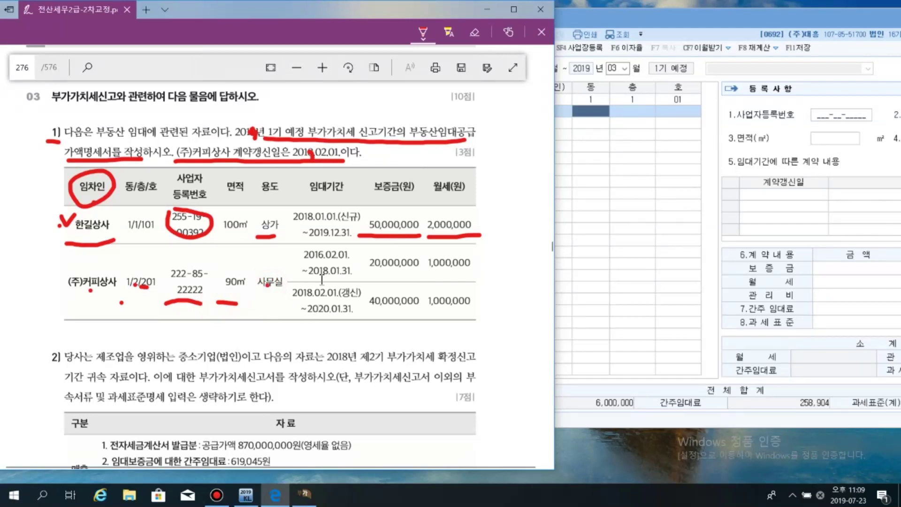
Underline the 보증금 and 월세 of both (주)커피상사 contract periods in red
left_click(368, 273)
left_click_drag(429, 271, 468, 271)
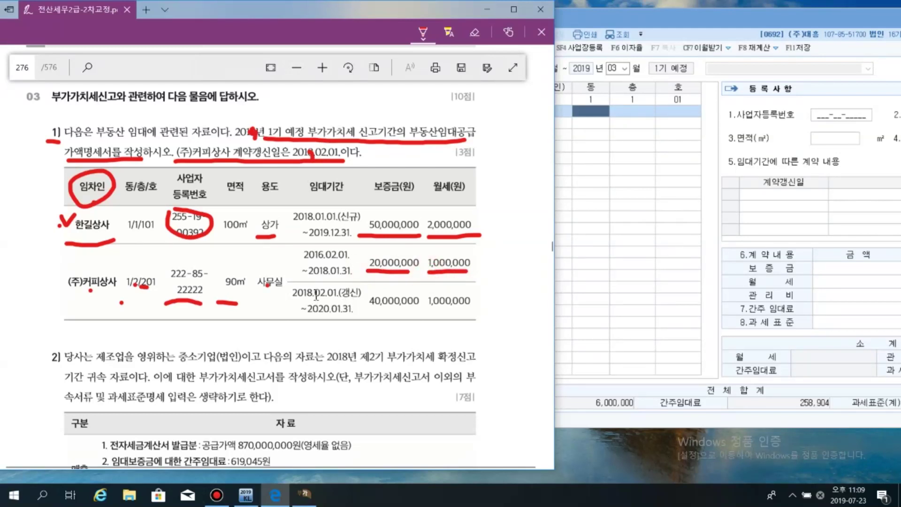
left_click_drag(368, 309, 468, 310)
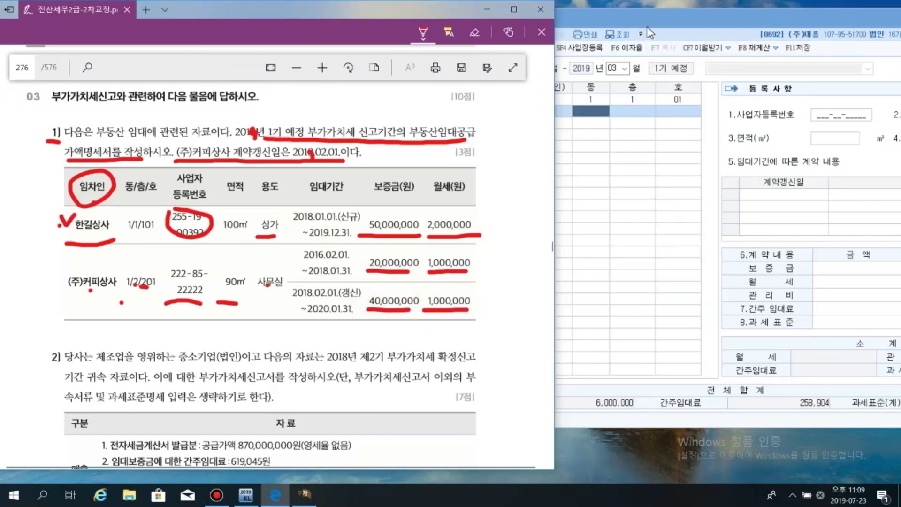
Place the form beside the textbook table and select the 코드 cell of the empty second tenant row
left_click_drag(650, 19, 620, 21)
mouse_move(359, 10)
left_mouse_down()
mouse_move(317, 5)
mouse_move(358, 30)
mouse_move(343, 11)
left_mouse_up()
left_click(509, 117)
left_click(468, 116)
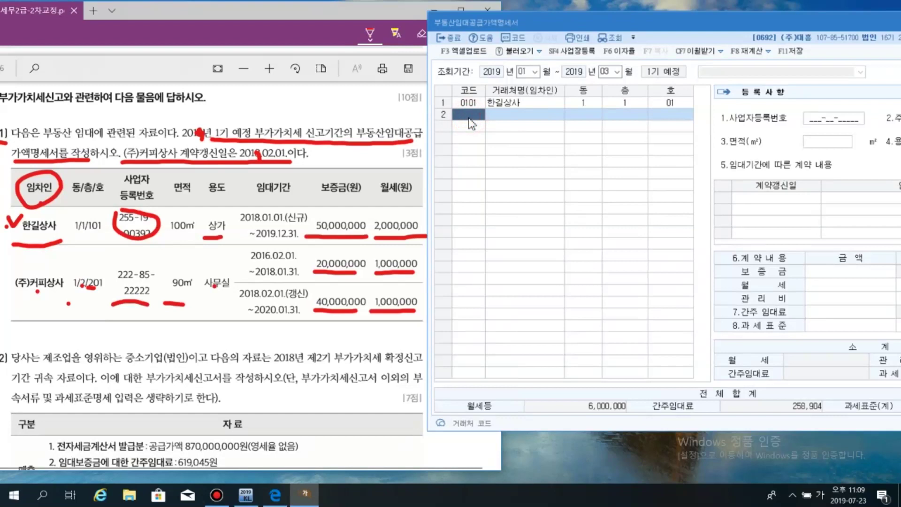
Try to find the second row's tenant by searching the 거래처 list for 커피
type("커피")
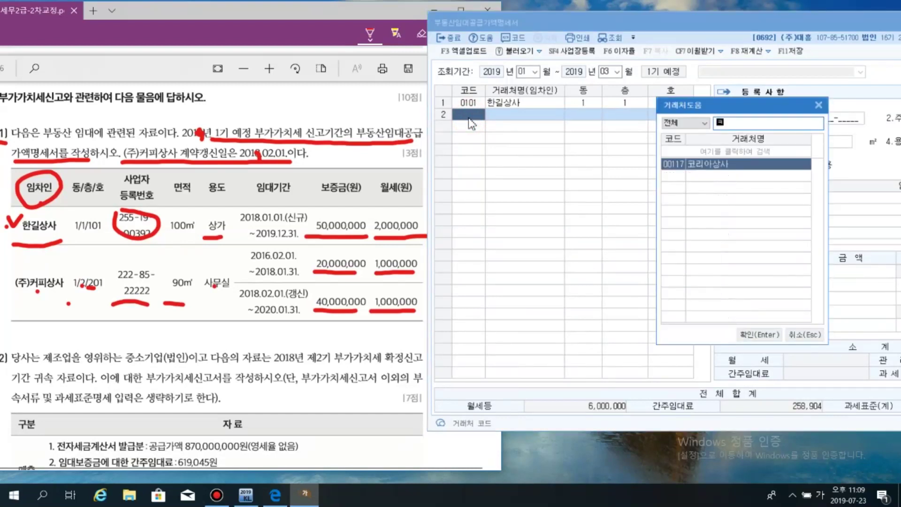
key("Escape")
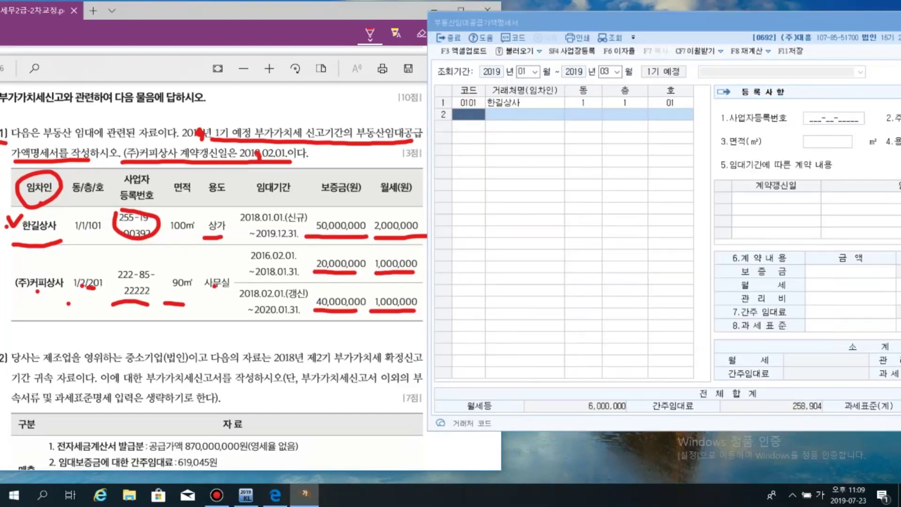
left_click(470, 116)
type("ㅋ")
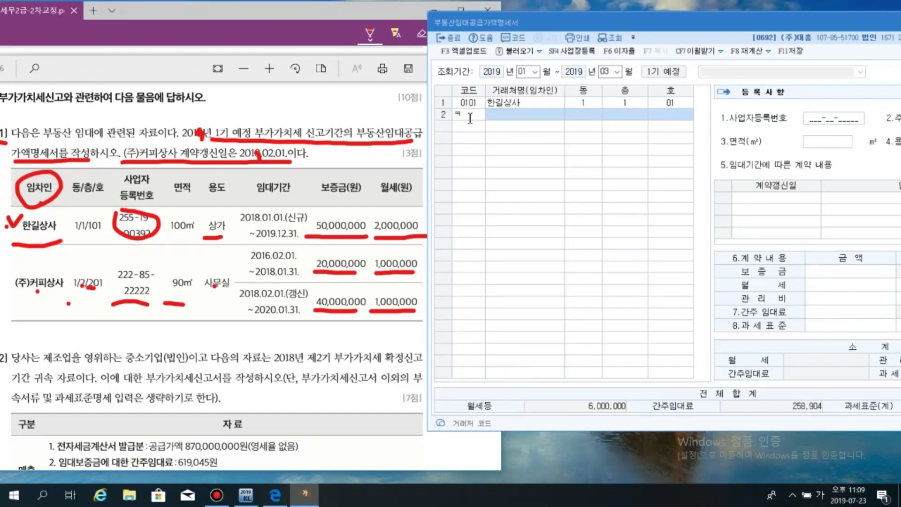
type("커피")
key("Return")
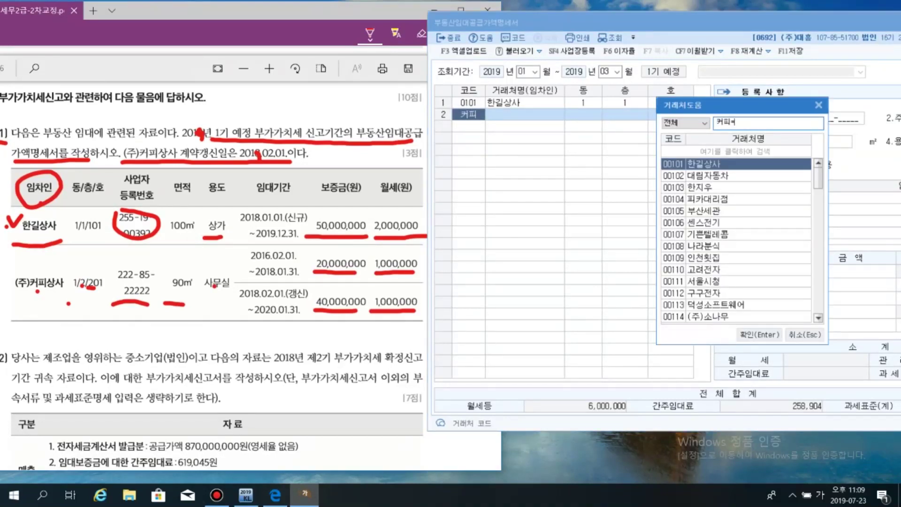
key("Escape")
Enter 커피상사 directly as the 거래처명 of the second tenant row without a code
left_click(507, 115)
type("컾")
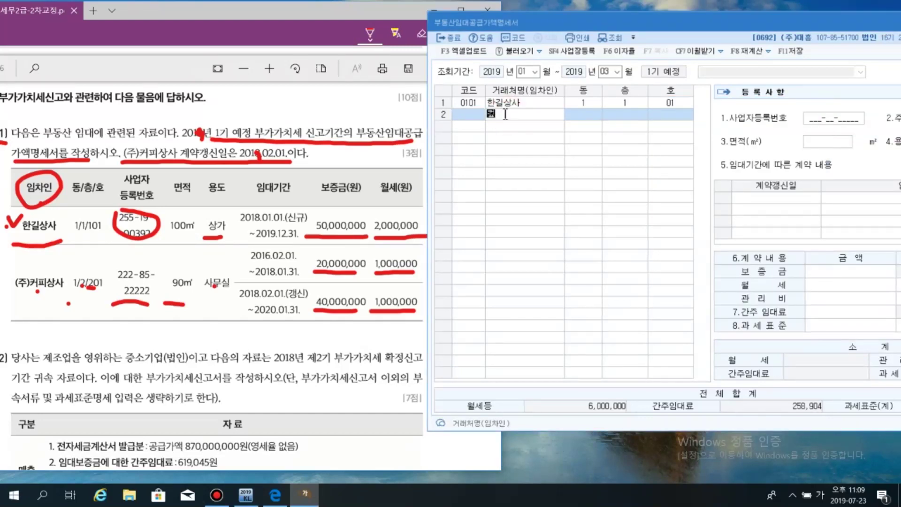
type("피상사")
key("Return")
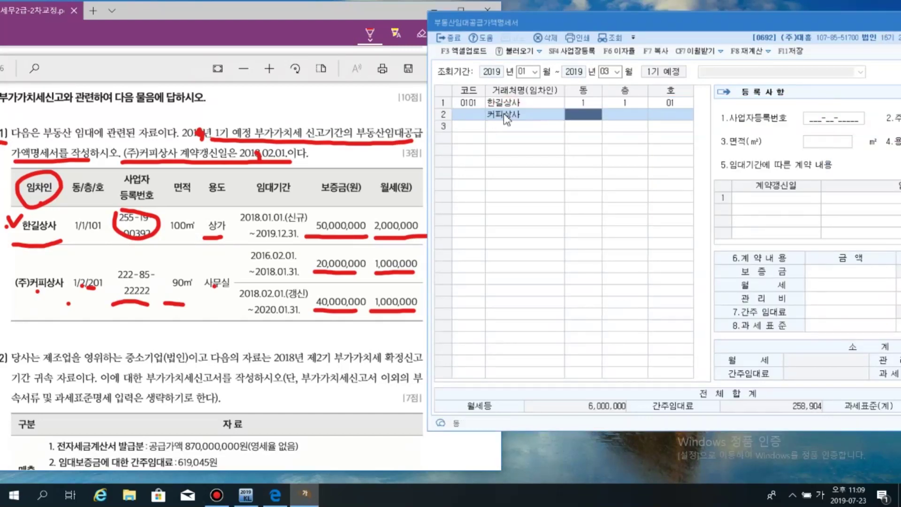
Fill in the 커피상사 row with 동 1, 층 2 and 호 201
type("1")
key("Return")
type("2")
key("Return")
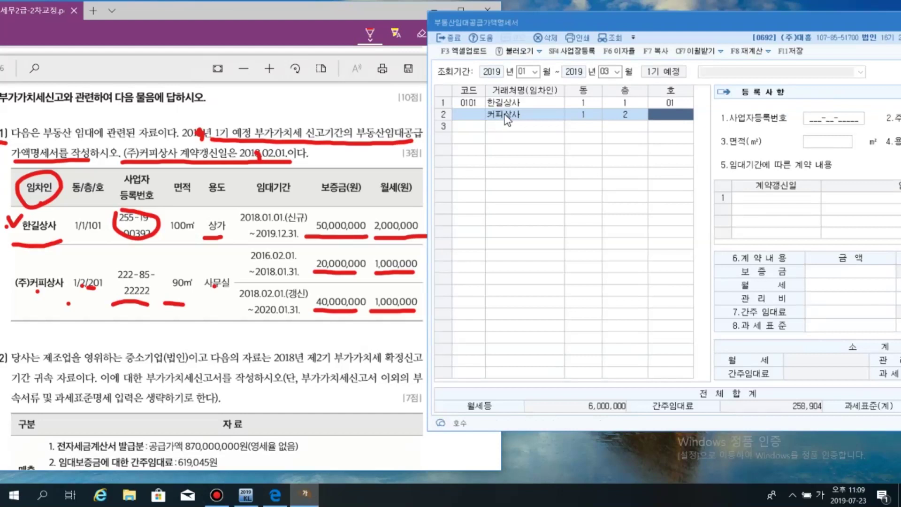
type("201")
key("Return")
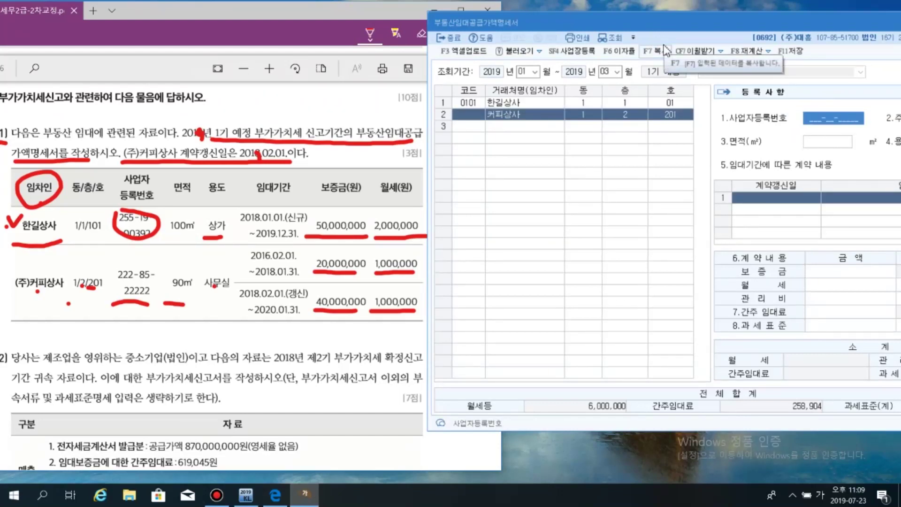
Enter 커피상사's 사업자등록번호 from the textbook table
type("222-85-222")
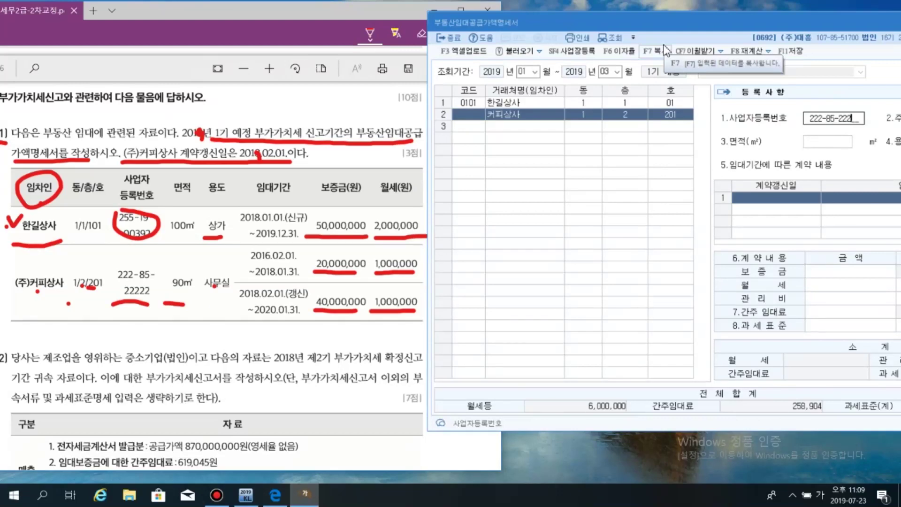
type("22")
key("Return")
Set 커피상사's 면적 to 90 m² and 용도 to 사무실, moving the form to read the textbook table
left_click_drag(671, 23, 325, 263)
left_click_drag(322, 18, 325, 16)
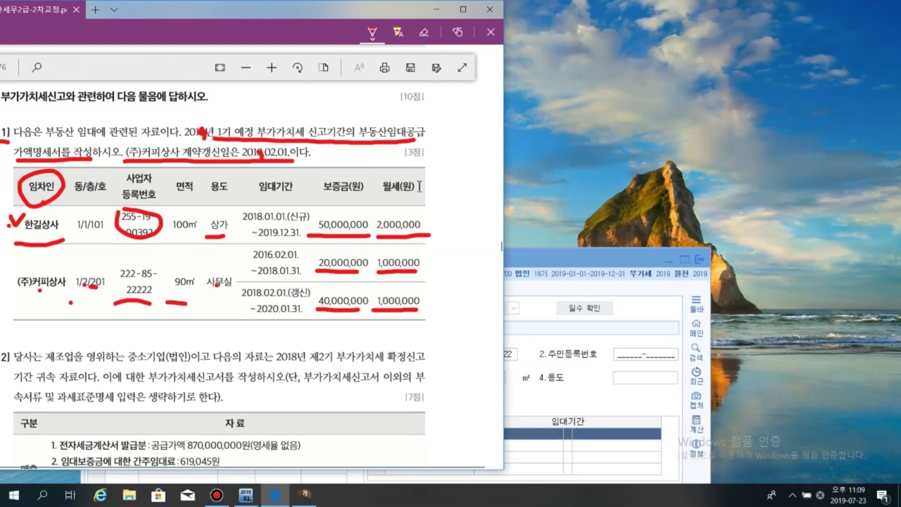
left_click_drag(526, 258, 517, 320)
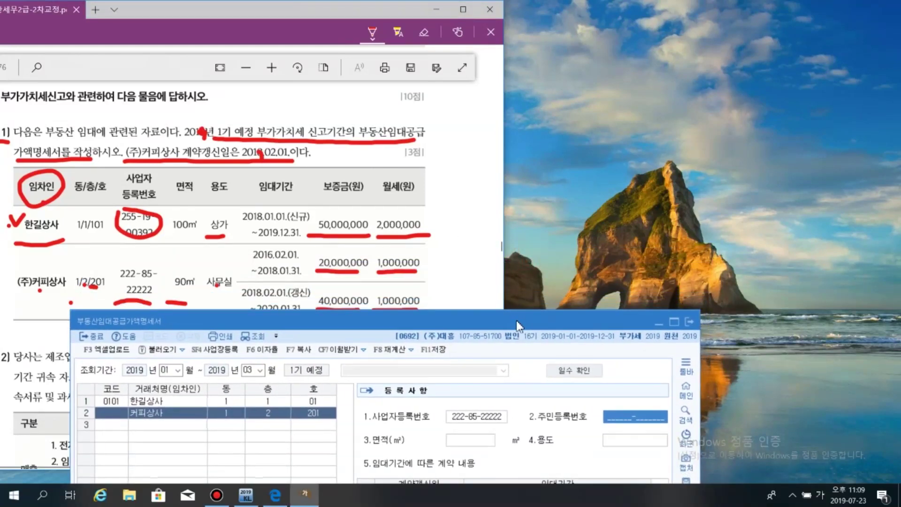
left_click(491, 440)
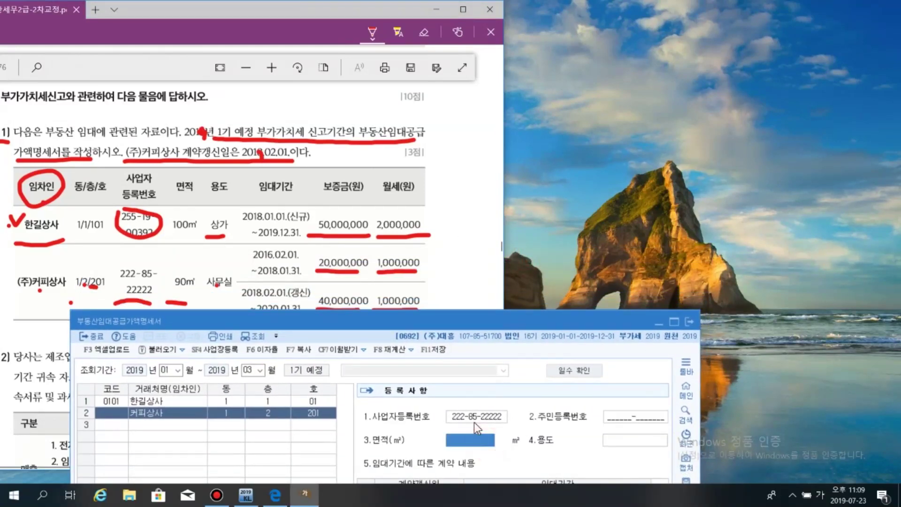
type("90")
key("Return")
type("사무실")
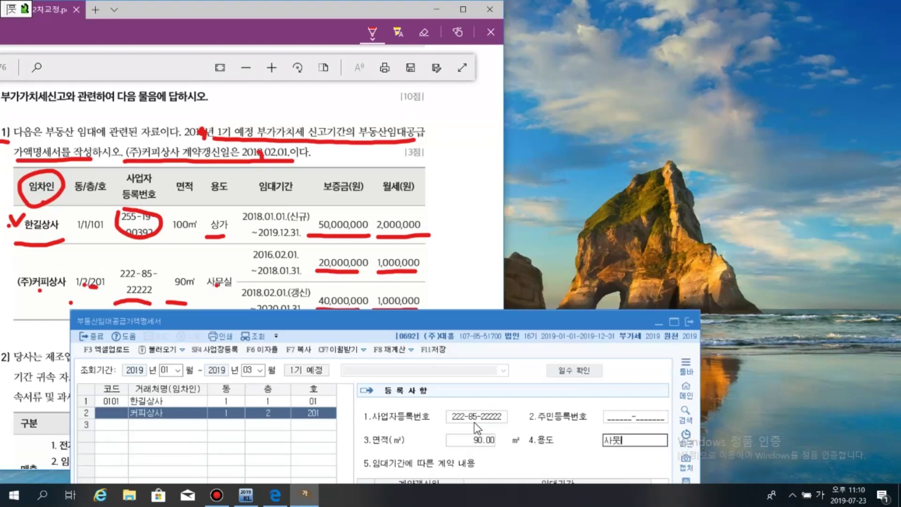
left_click_drag(413, 322, 607, 13)
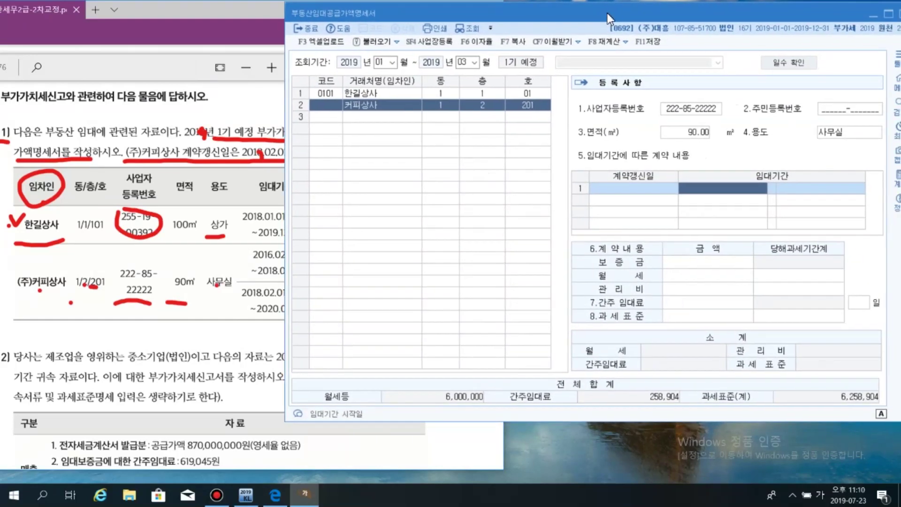
Enter 커피상사's first 임대기간 as 2017-02-01 to 2019-01-31, leaving its 계약갱신일 blank
left_click(723, 193)
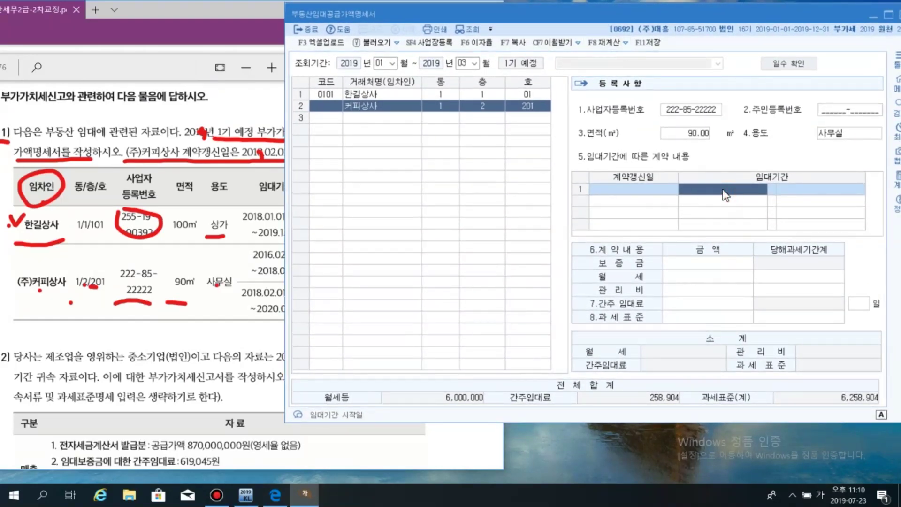
type("20")
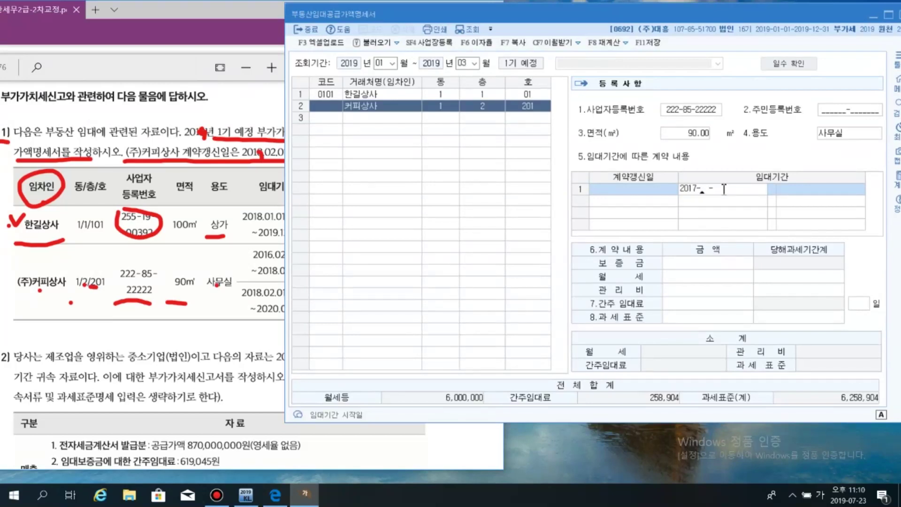
type("17-02-01")
key("Return")
type("2")
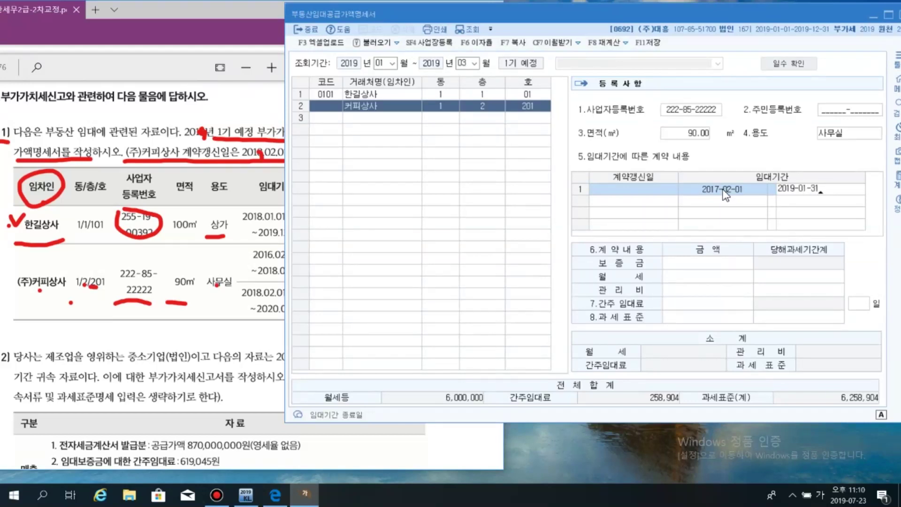
type("0190131")
key("Return")
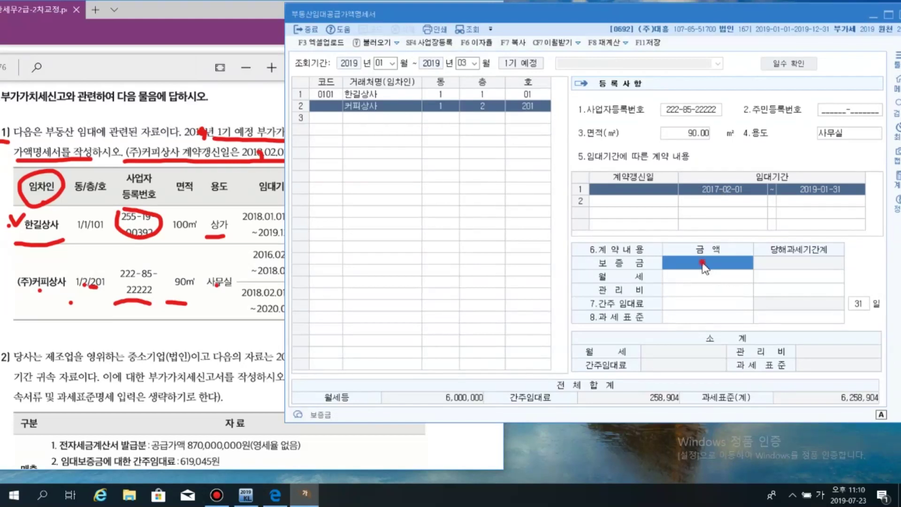
Enter a 보증금 of 20,000,000 and a 월세 of 1,000,000 for 커피상사's first contract period
type("20000000")
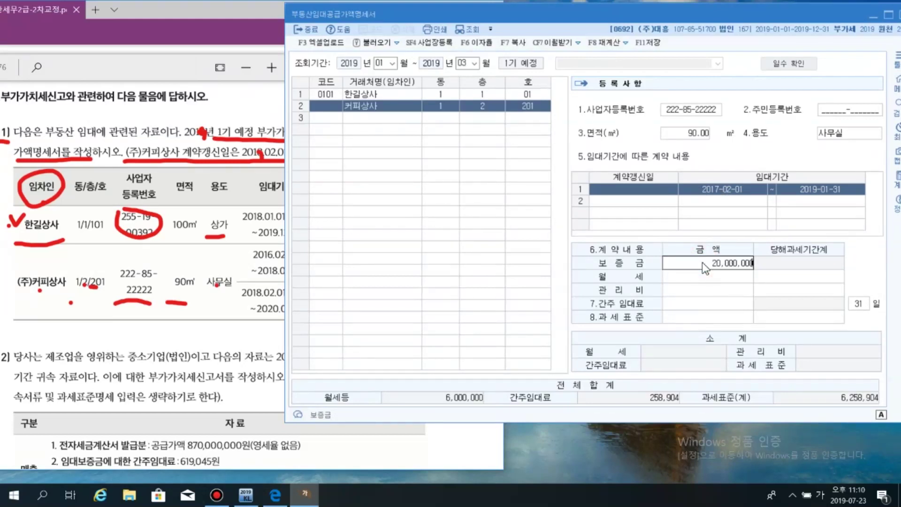
key("Return")
type("1000000")
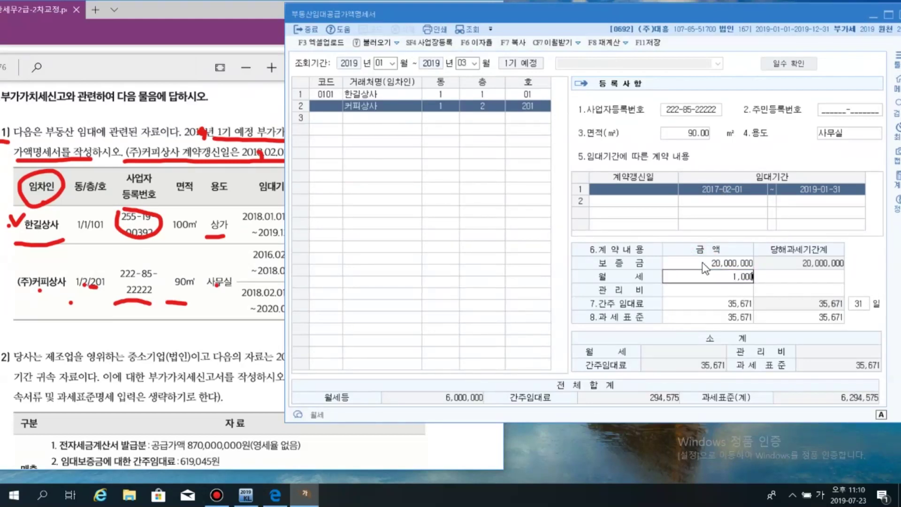
key("Return")
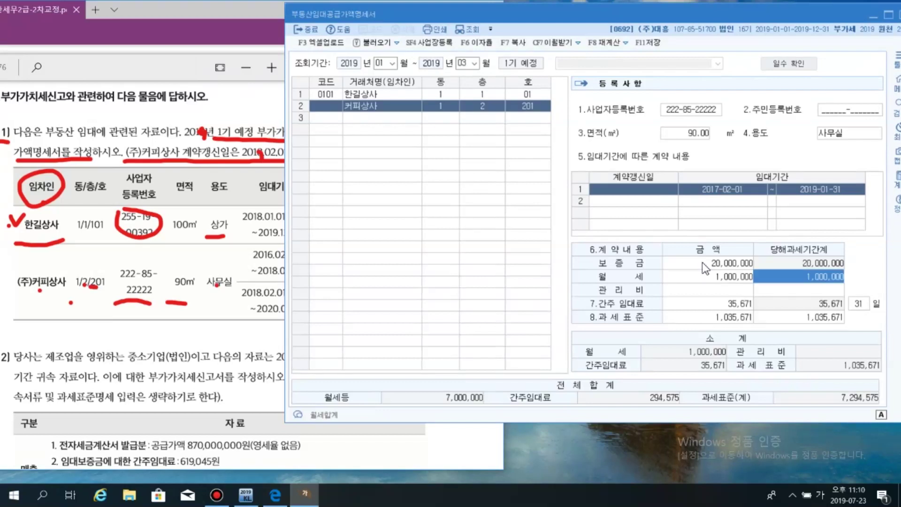
Add 커피상사's second contract row with 계약갱신일 2019-02-01 and 임대기간 2019-02-01 to 2021-01-31
left_click(638, 202)
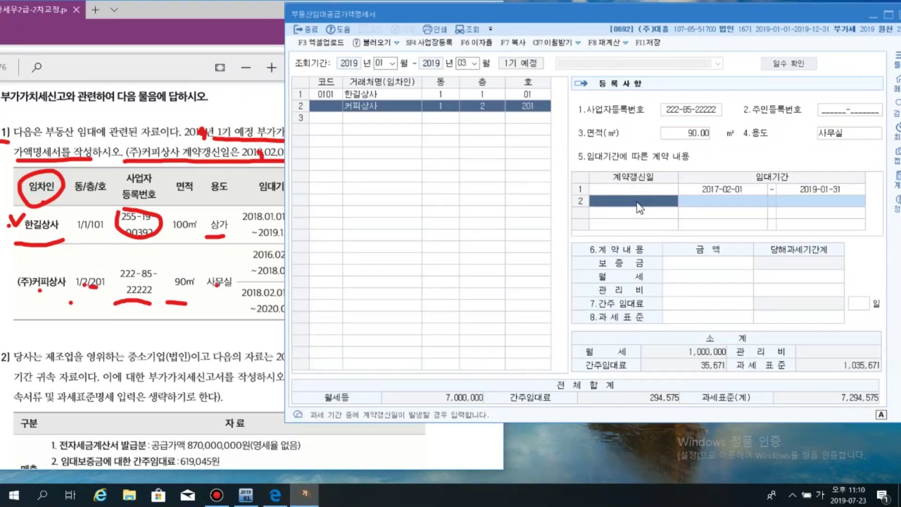
type("2")
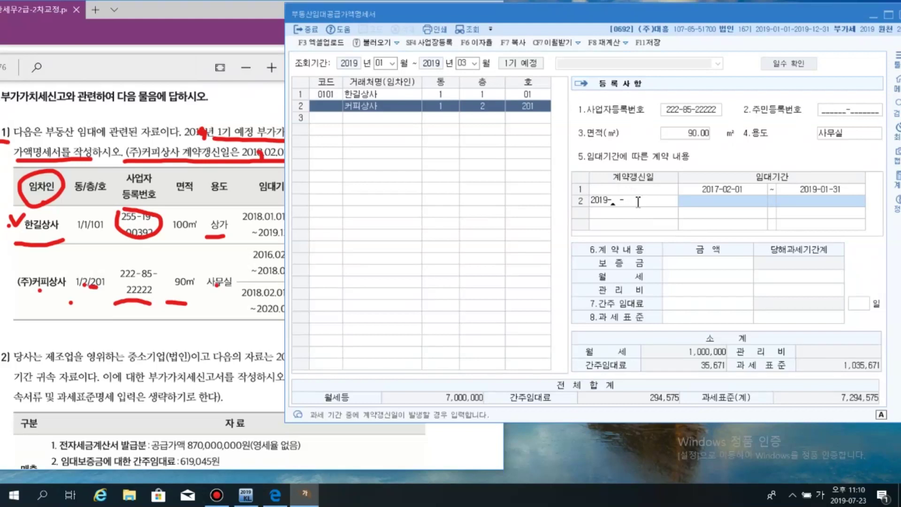
type("019-02-01")
key("Return")
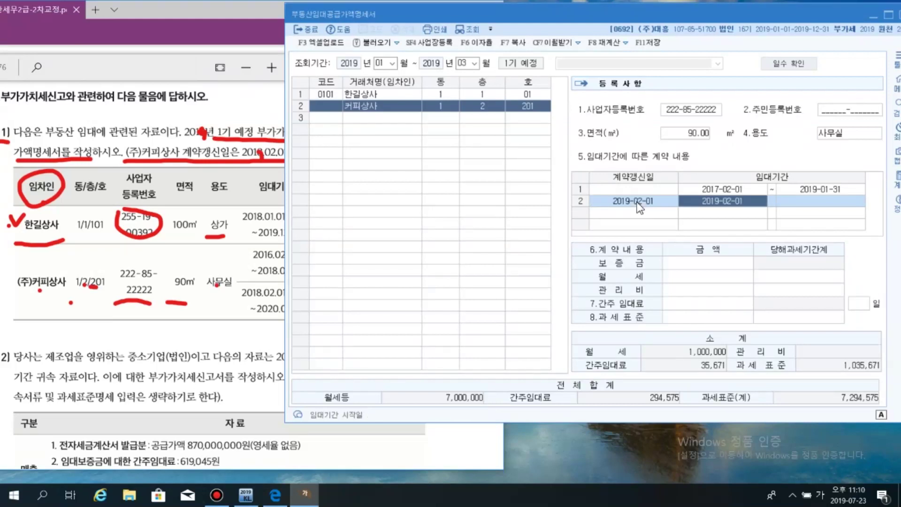
key("Return")
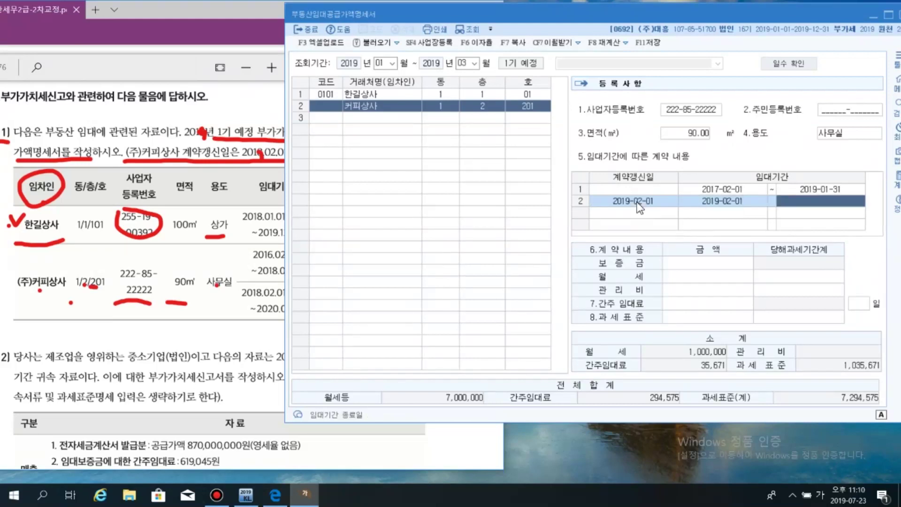
type("2021-01-31")
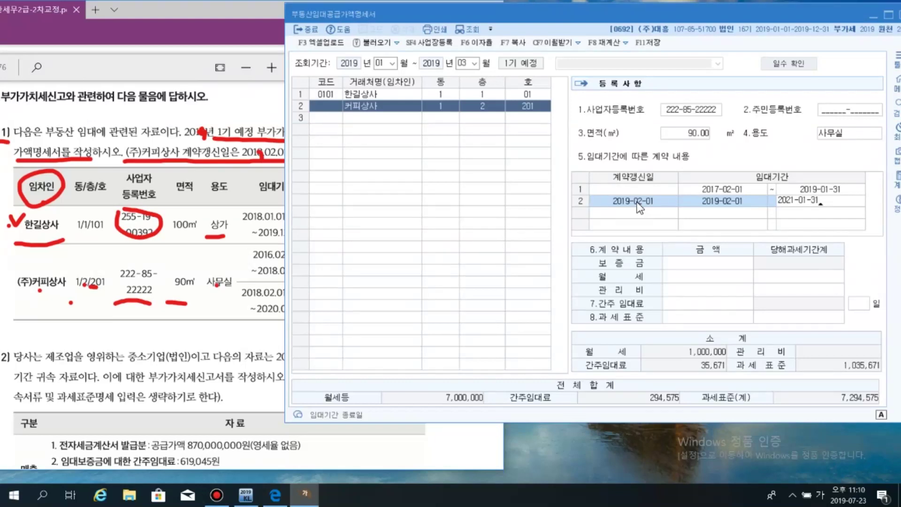
key("Return")
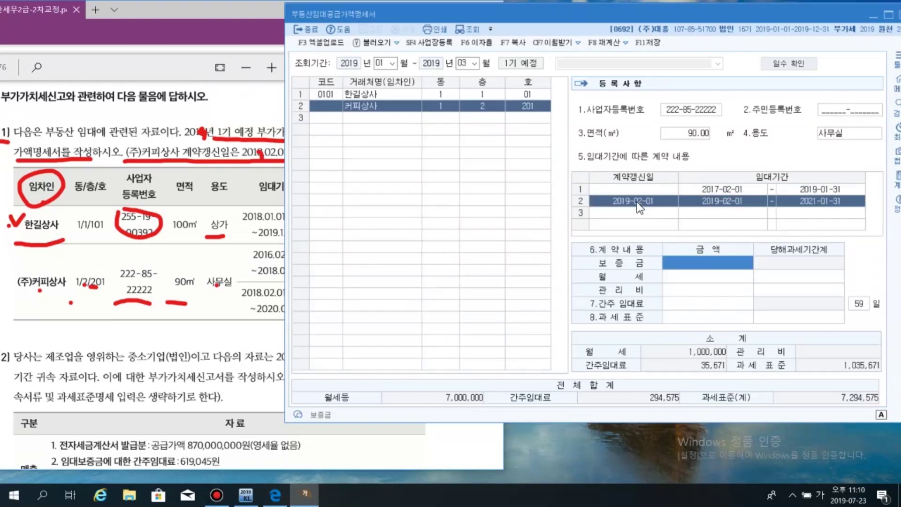
Enter a 보증금 of 40,000,000 and a 월세 of 1,000,000 for 커피상사's renewed contract
left_click(699, 266)
type("40000000")
key("Return")
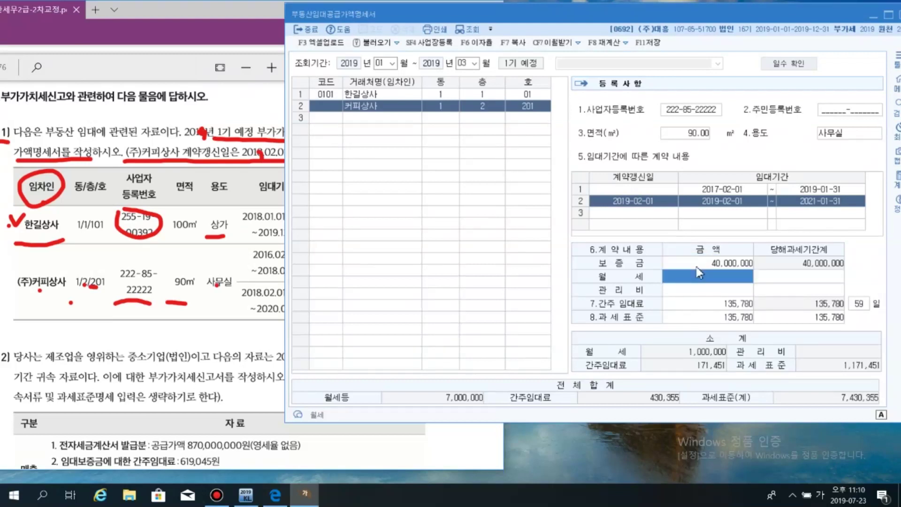
type("1000000")
key("Return")
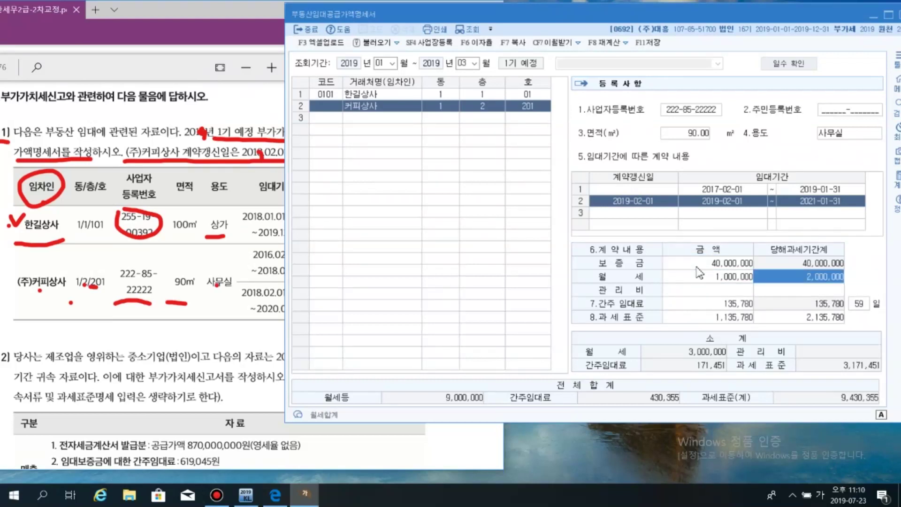
Review the 보증금 and 월세 of 커피상사's two contract periods, as well as 한길상사's registered details
left_click(723, 190)
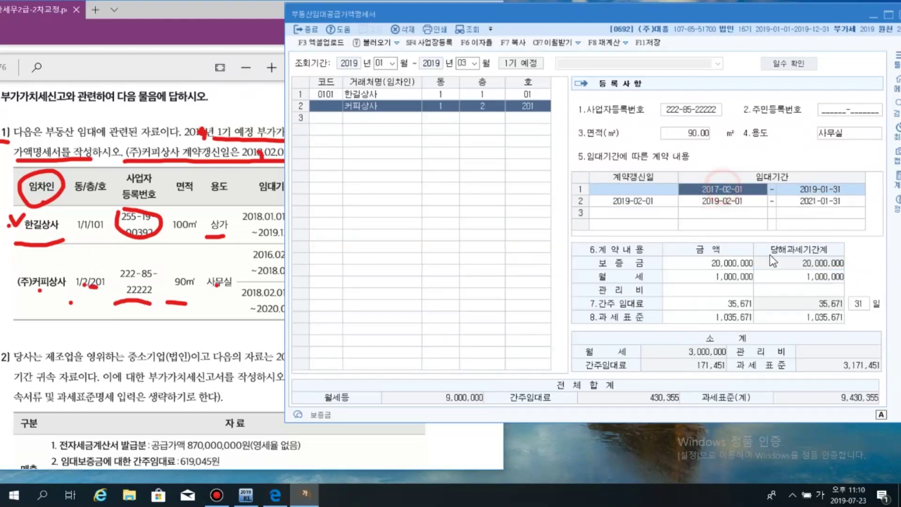
left_click(717, 277)
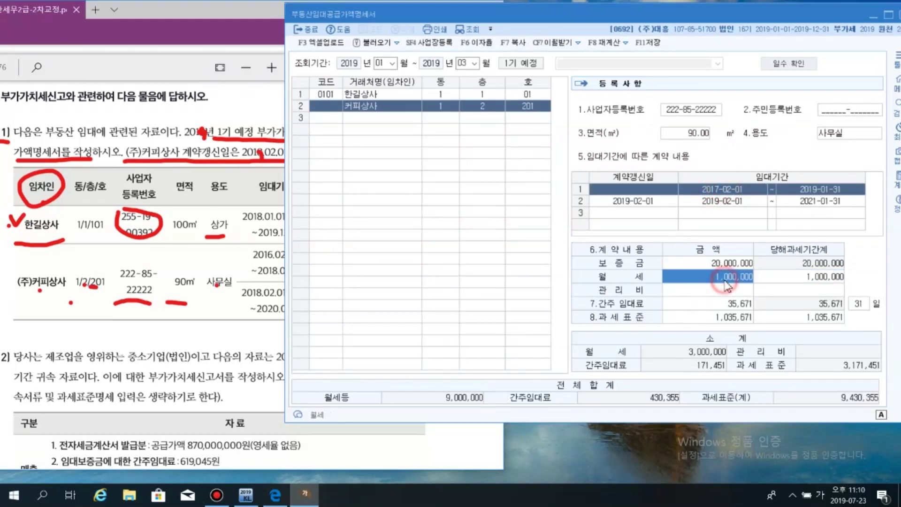
left_click(639, 202)
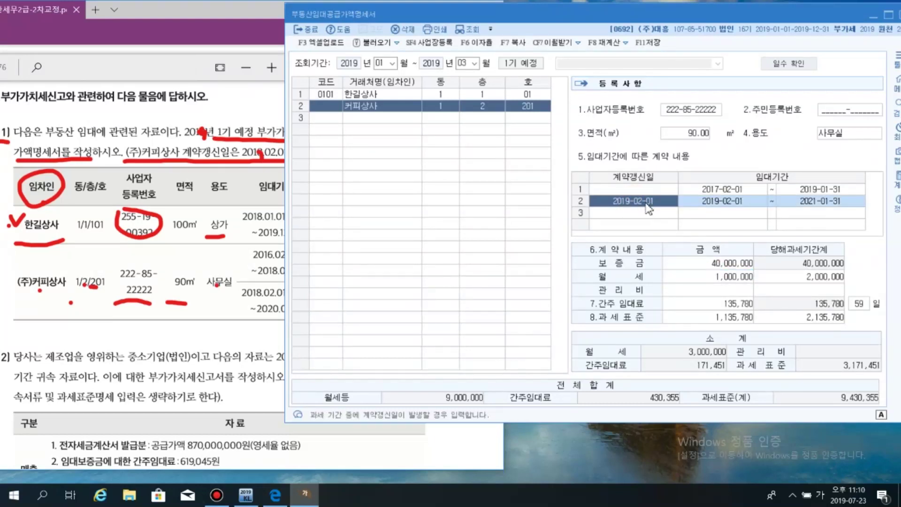
left_click(729, 264)
left_click(726, 282)
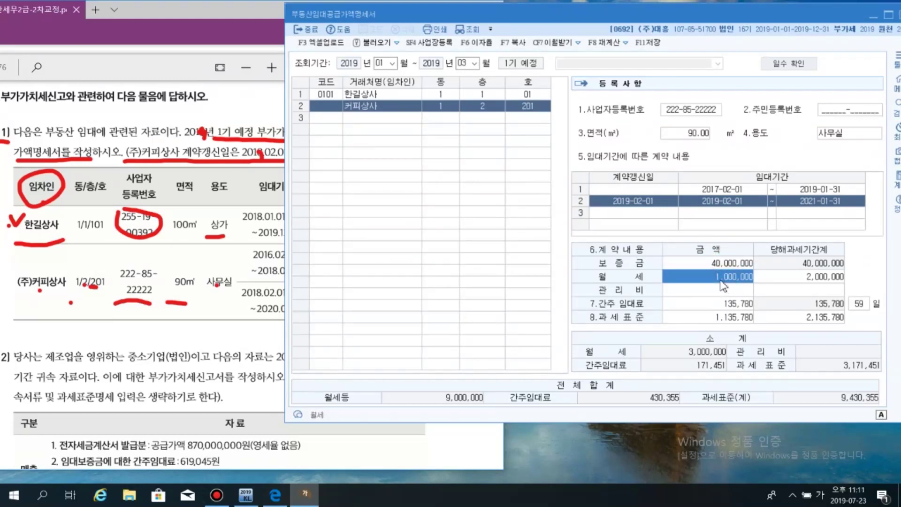
left_click(374, 96)
left_click(377, 106)
left_click(375, 94)
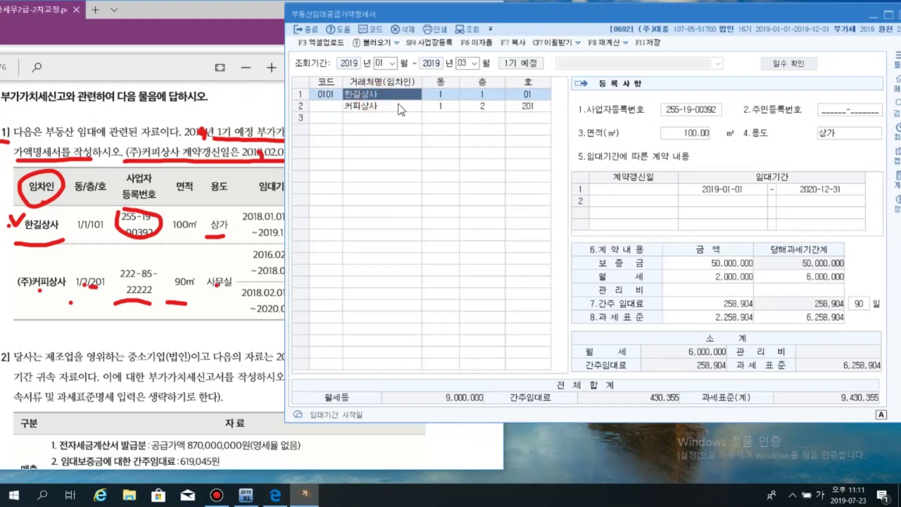
Switch to the textbook PDF and draw a red box around the (주)커피상사 row of the lease table
left_click(173, 239)
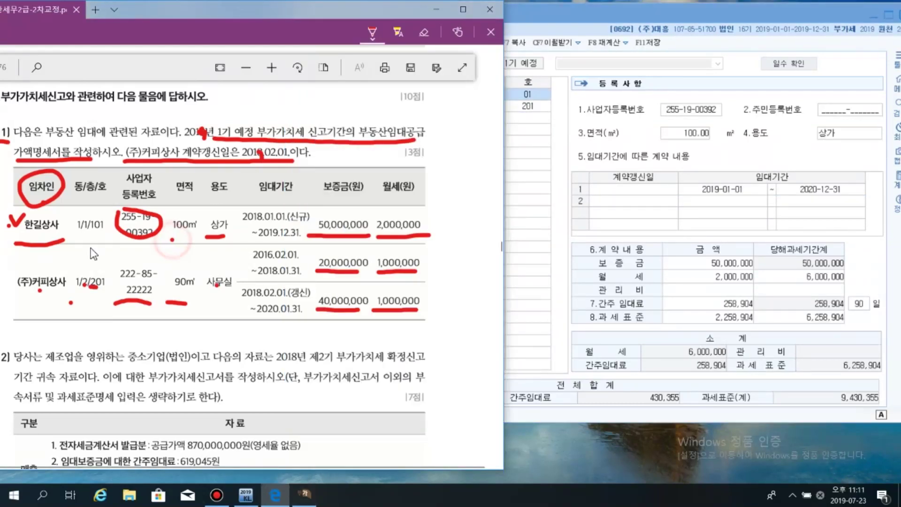
left_click(21, 242)
left_click_drag(116, 247, 420, 246)
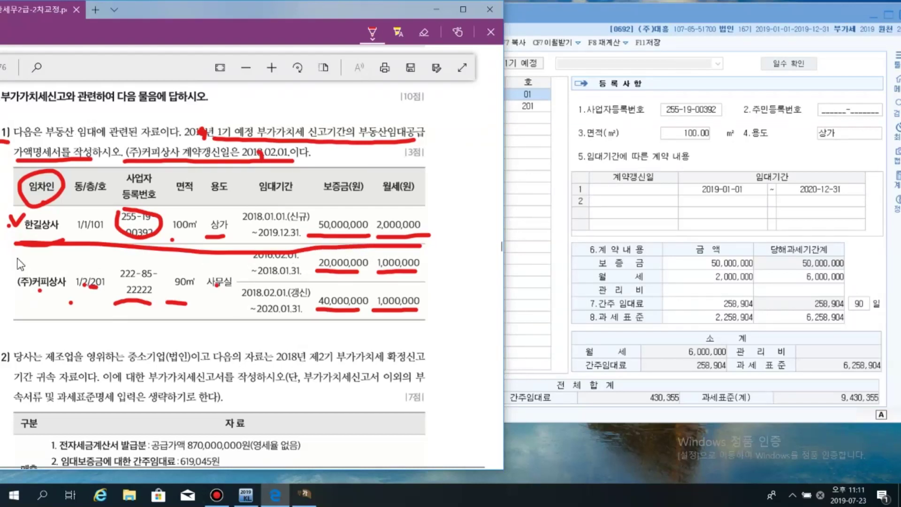
left_click_drag(4, 245, 5, 307)
mouse_move(3, 243)
left_mouse_down()
mouse_move(422, 245)
mouse_move(426, 323)
mouse_move(16, 311)
left_mouse_up()
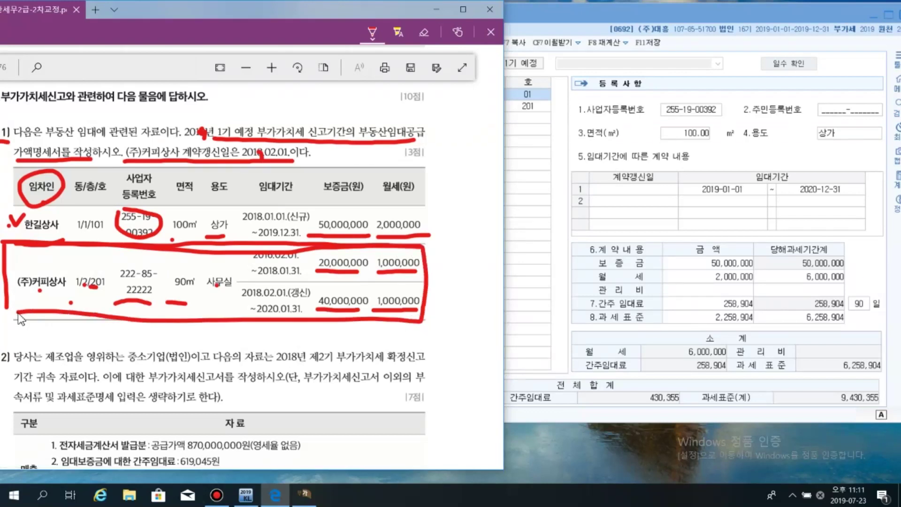
Return to the KcLep form and compare 한길상사's single 임대기간 with 커피상사's two contract rows
left_click(711, 190)
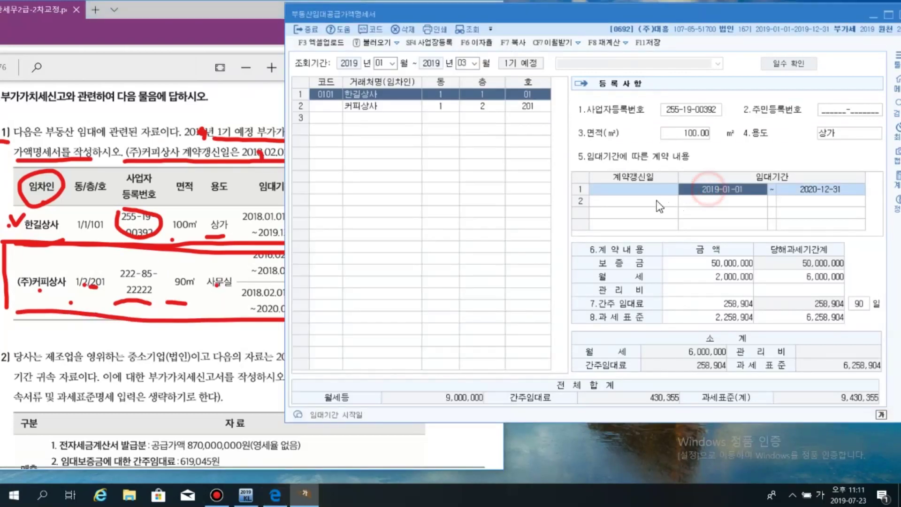
left_click(411, 107)
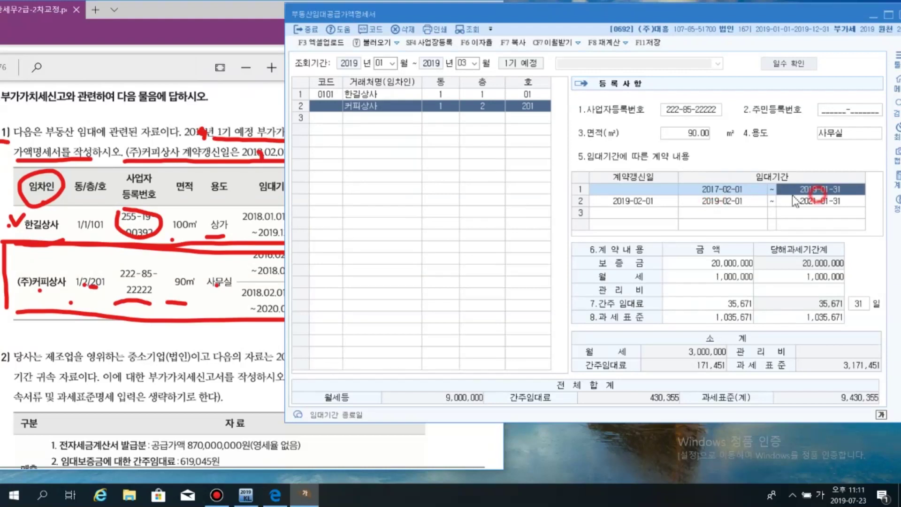
left_click(652, 212)
left_click(654, 203)
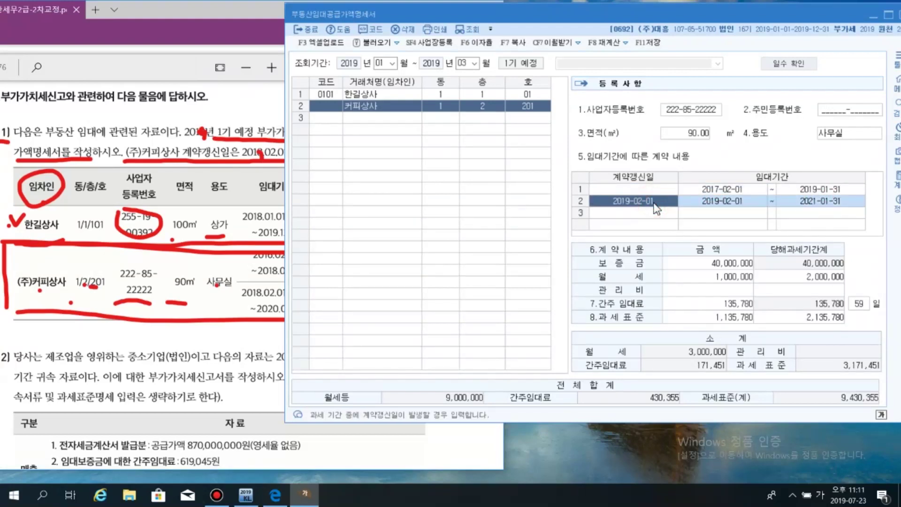
In the textbook PDF, circle the renewed contract's 1,000,000 월세 and underline the first contract's 보증금 and 월세
left_click(230, 314)
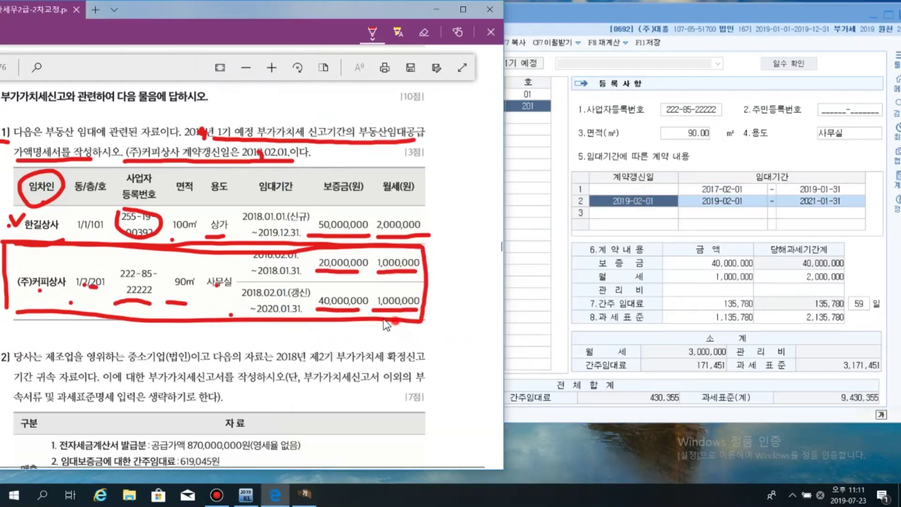
left_click_drag(382, 316, 404, 284)
left_click_drag(320, 272, 420, 272)
Check 커피상사's original and renewed contract rows in the KcLep form against the textbook's 임대기간
left_click(722, 189)
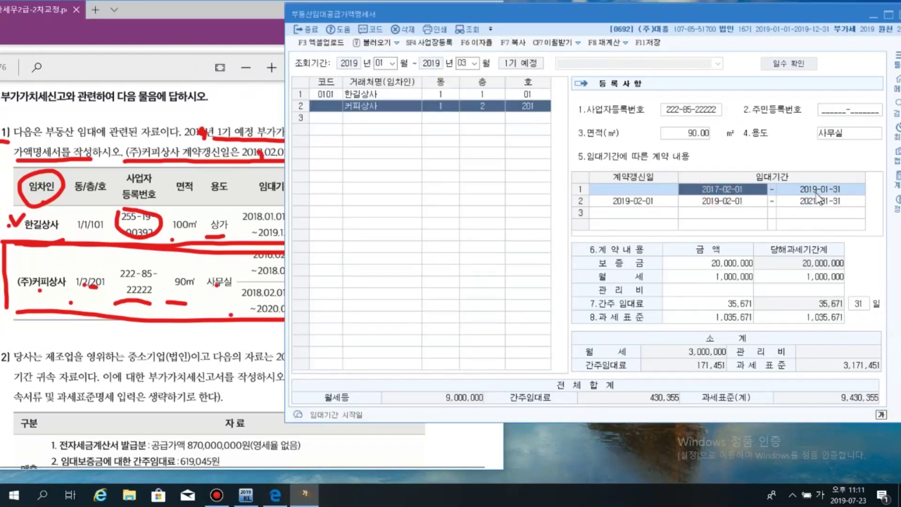
left_click(244, 299)
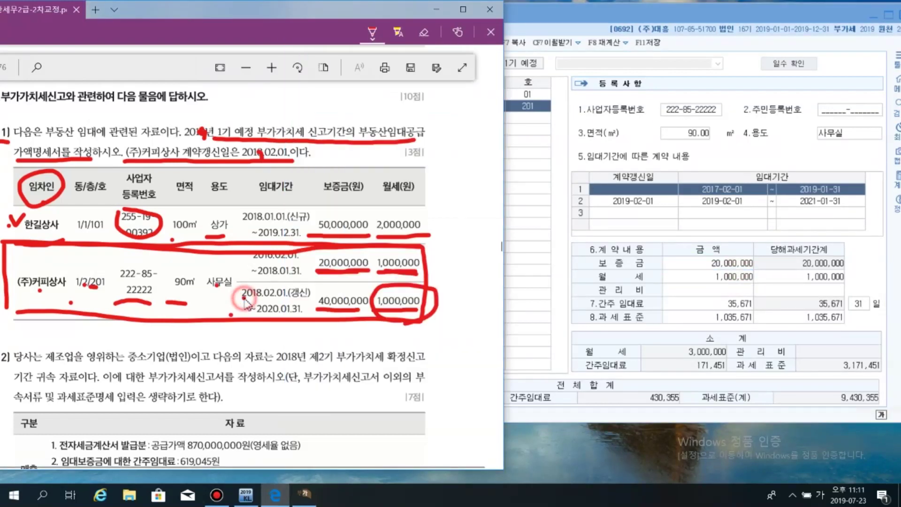
left_click(647, 204)
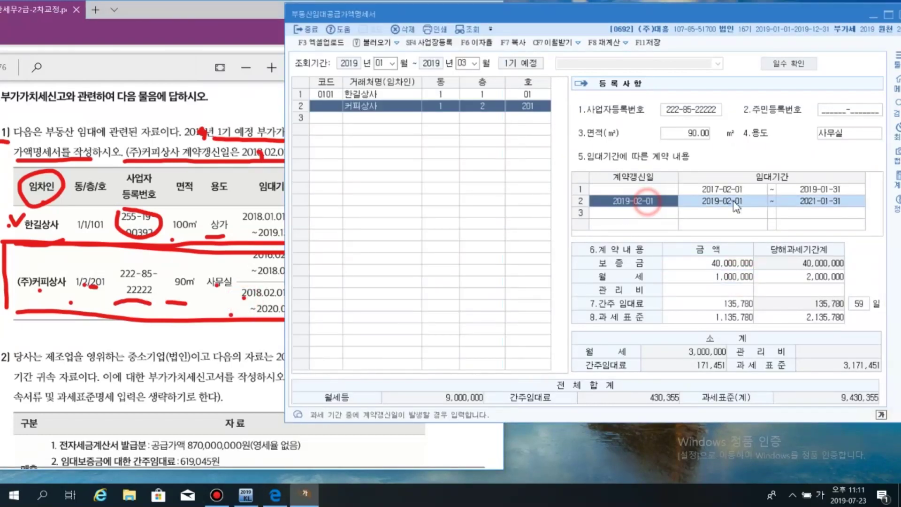
Set the 월세 of 커피상사's renewed contract starting 2019-02-01 to 2,000,000
left_click(815, 201)
left_click(734, 261)
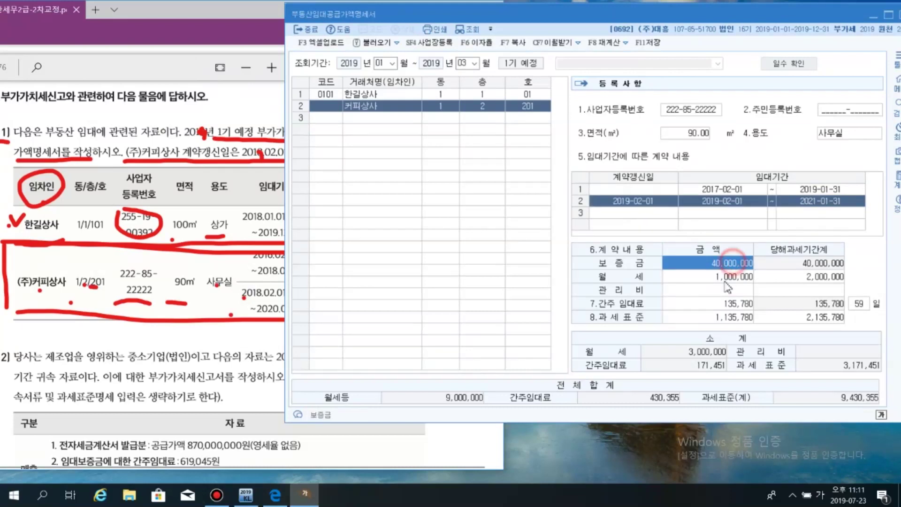
key("Return")
type("2000000")
key("Return")
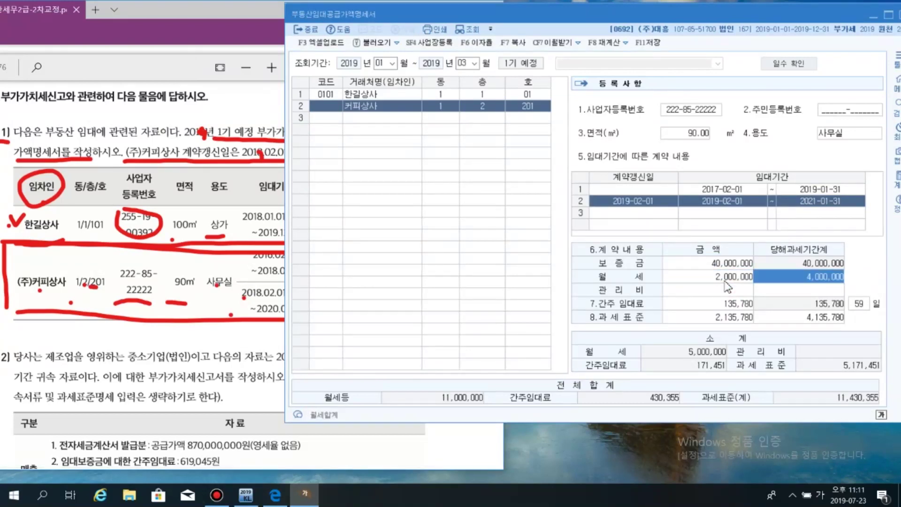
Restore the 월세 of 커피상사's renewed contract to 1,000,000
left_click(725, 281)
type("1000000")
key("Return")
In the textbook PDF, underline (주)커피상사's renewed 보증금 and 월세 and handwrite "1x" beside the row
left_click(280, 253)
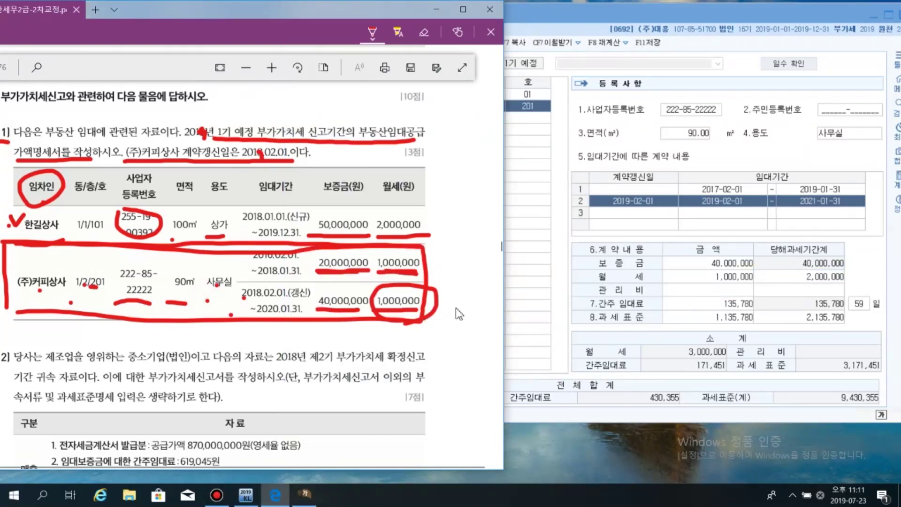
left_click(702, 298)
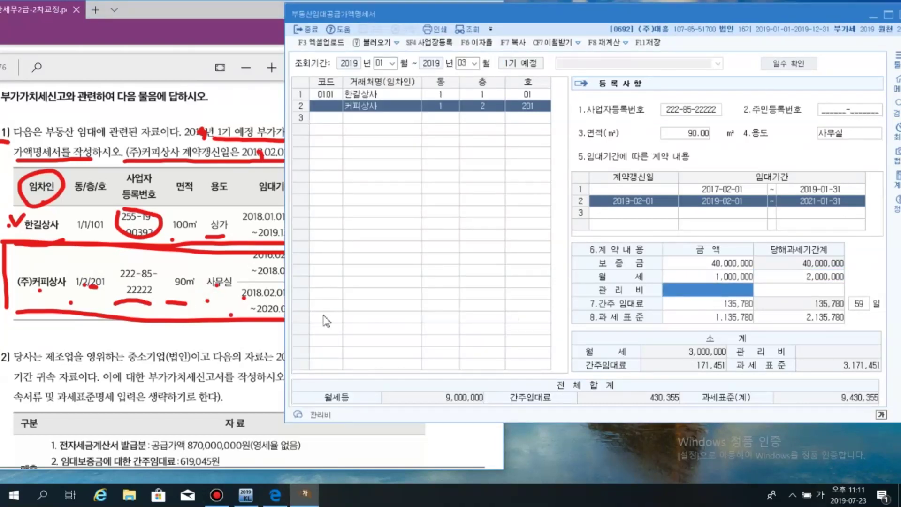
left_click(245, 318)
left_click_drag(315, 313, 369, 311)
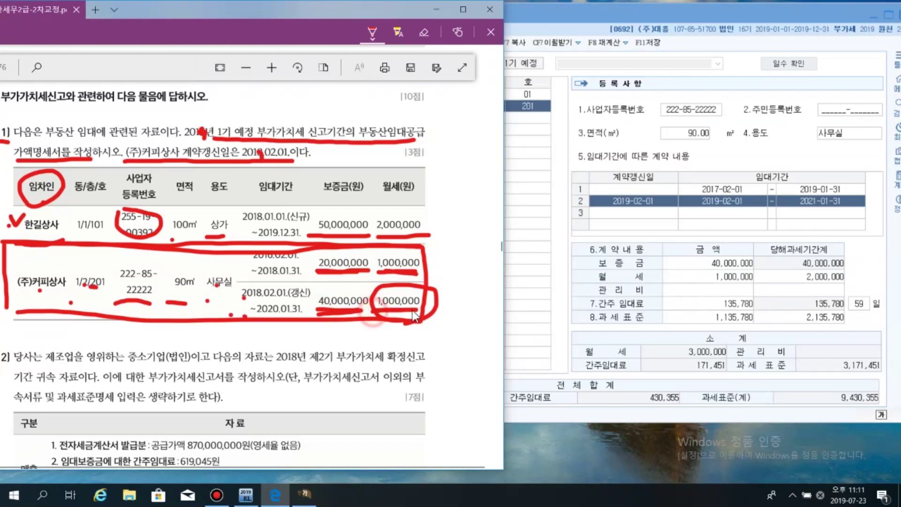
mouse_move(447, 292)
left_mouse_down()
mouse_move(446, 305)
mouse_move(466, 305)
mouse_move(455, 306)
left_mouse_up()
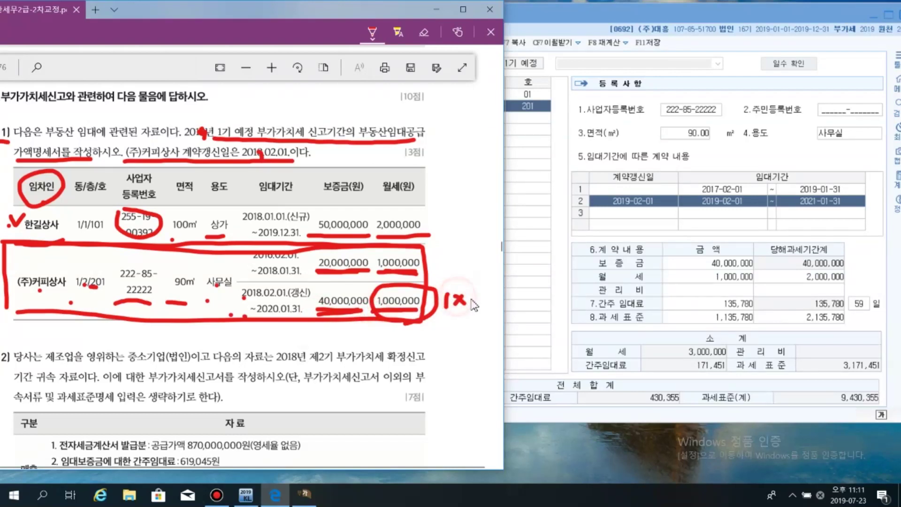
Return to the KcLep form, save the 부동산임대공급가액명세서, and reposition its window
left_click(719, 291)
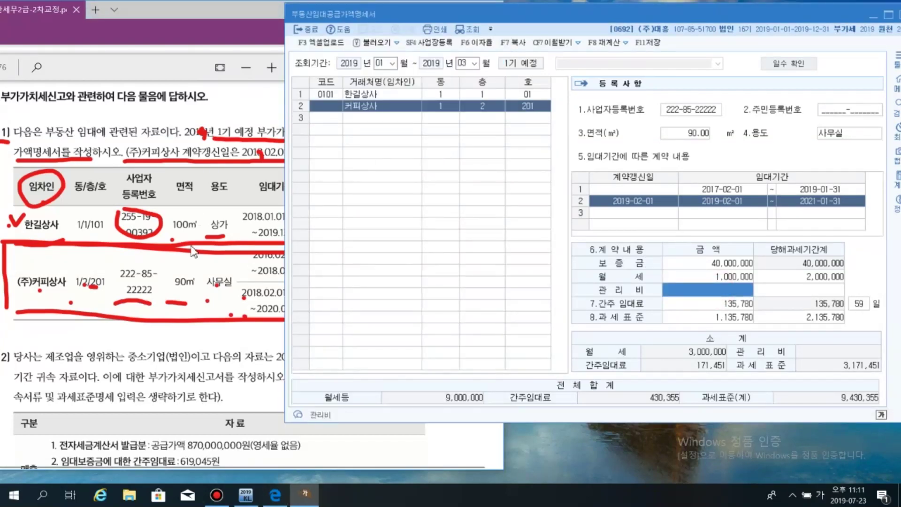
left_click(648, 42)
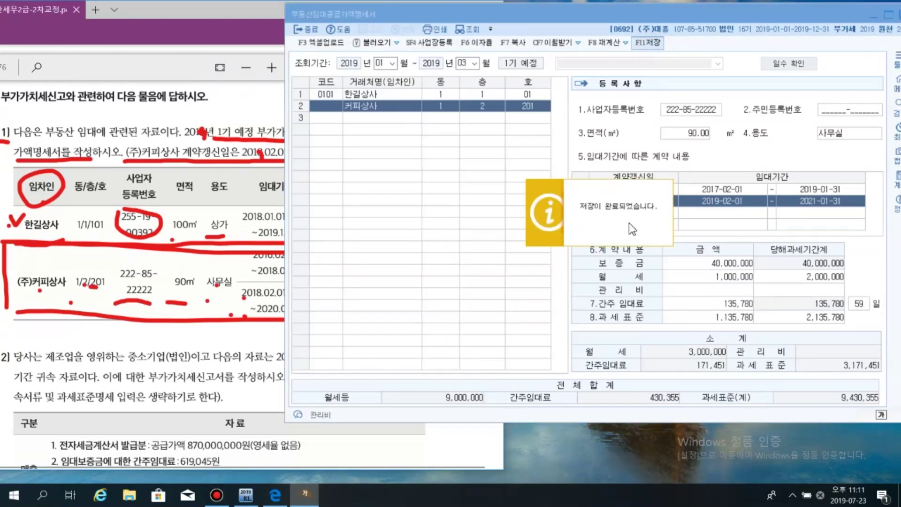
left_click_drag(764, 15, 687, 23)
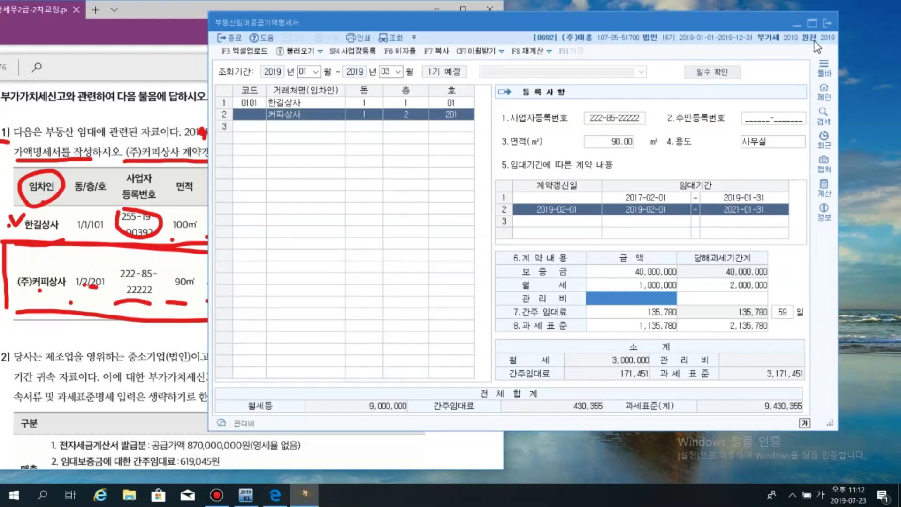
Check the start and end dates of 커피상사's renewed 임대기간 in KcLep against the textbook lease table
left_click(85, 312)
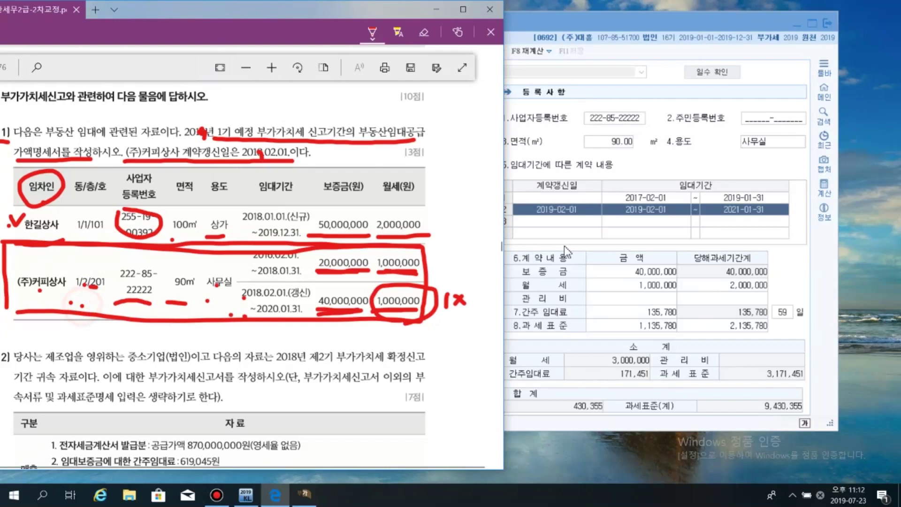
left_click(650, 212)
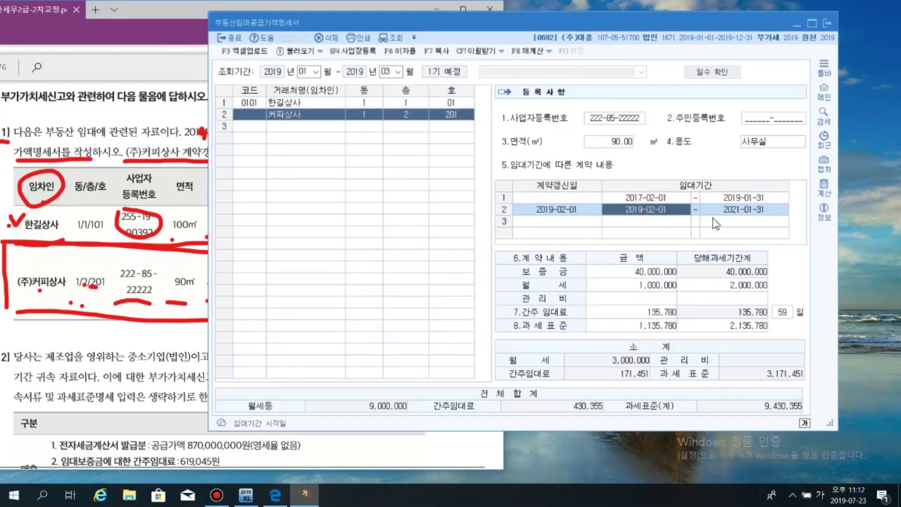
key("Return")
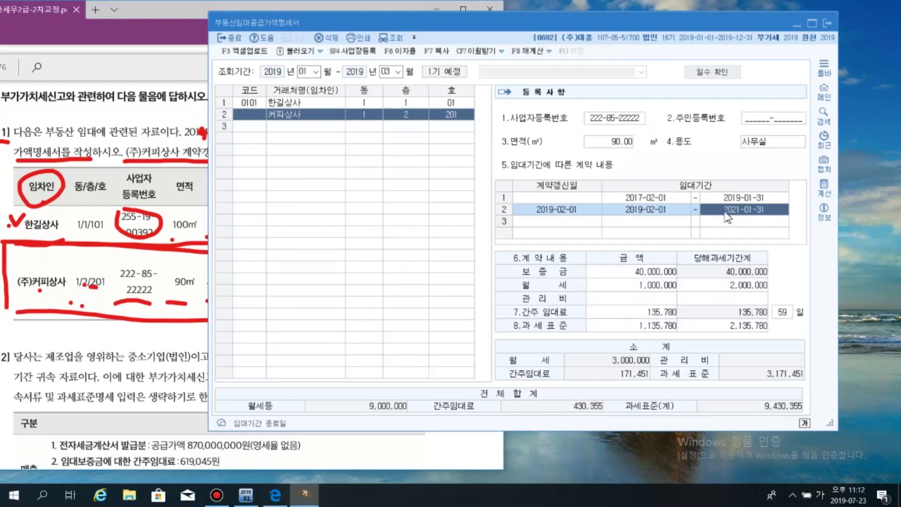
From the KcLep main window, open the 수출실적명세서 and set its 조회기간 to April through June 2019
left_click(246, 496)
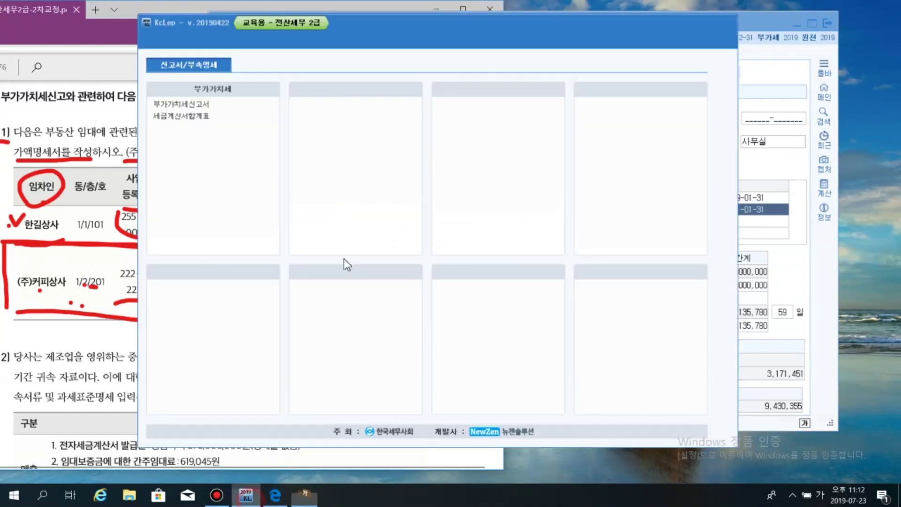
left_click_drag(429, 30, 567, 25)
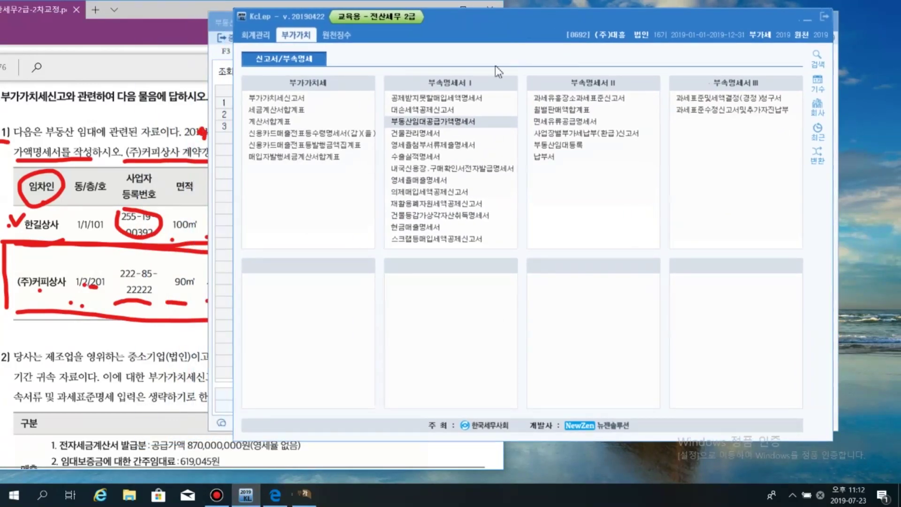
left_click(406, 159)
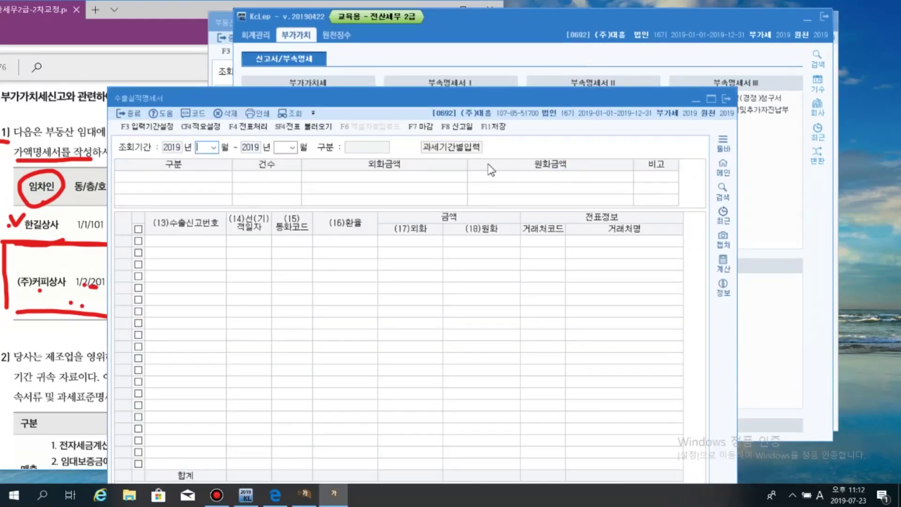
type("0406")
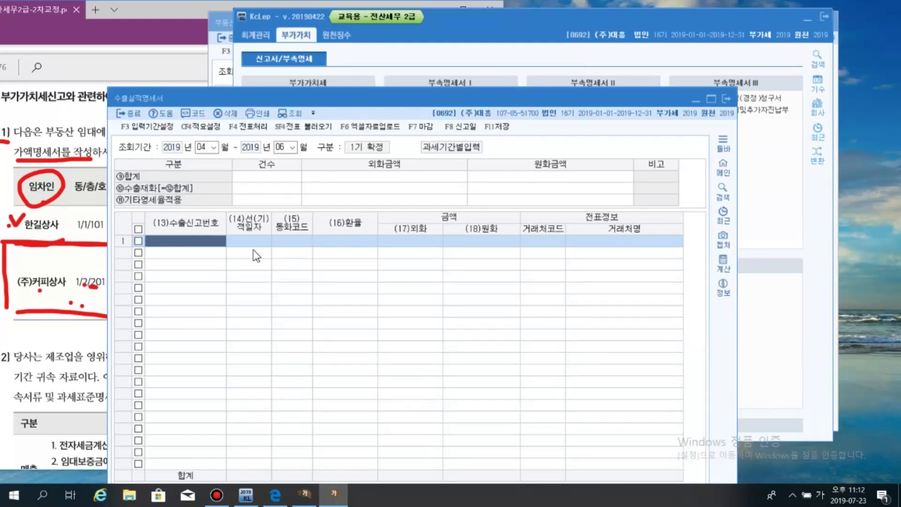
Examine the 수출신고번호, 선적일자, 통화코드 and 환율 fields and the 수출재화 summary row, then close the 수출실적명세서
left_click(201, 239)
left_click(250, 241)
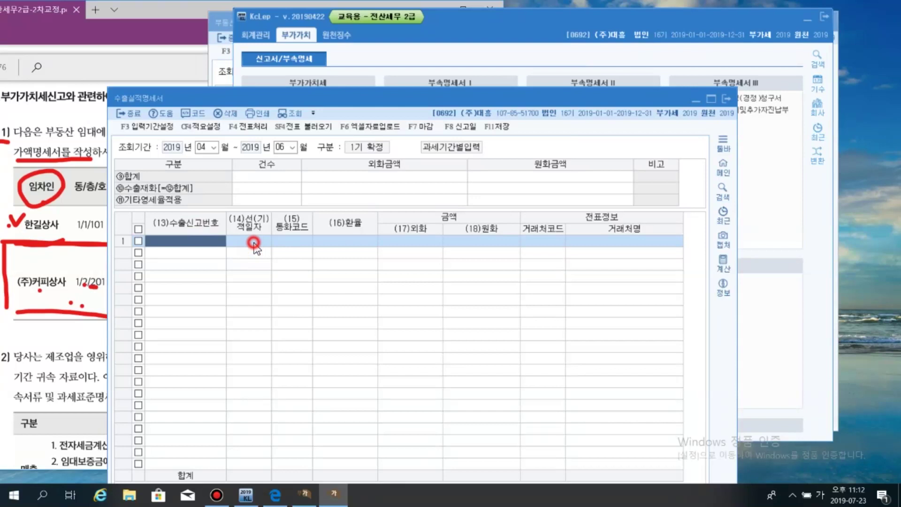
left_click(296, 240)
left_click(299, 245)
left_click(298, 245)
left_click(298, 245)
left_click(298, 245)
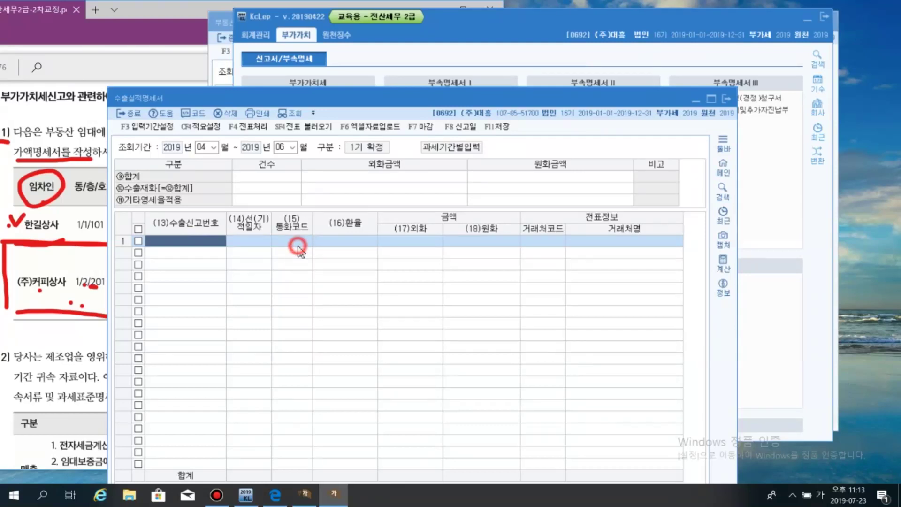
left_click(333, 243)
left_click(263, 188)
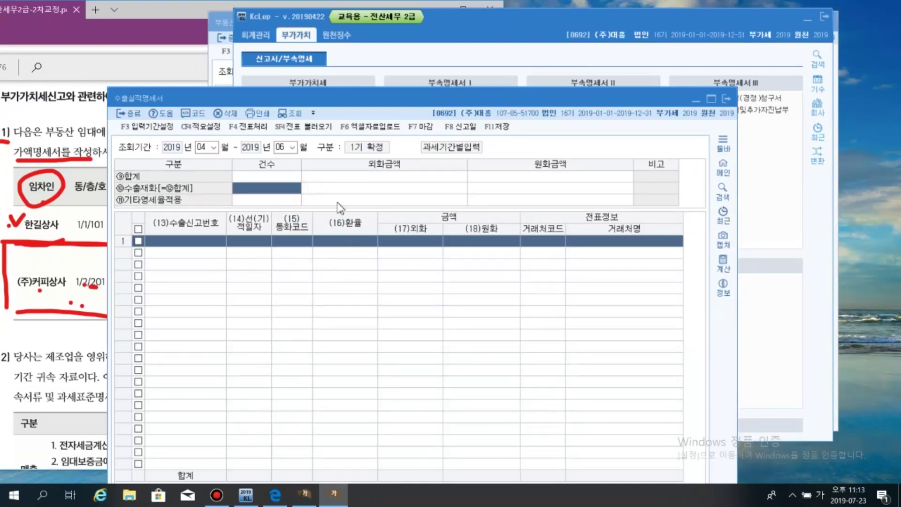
left_click(343, 243)
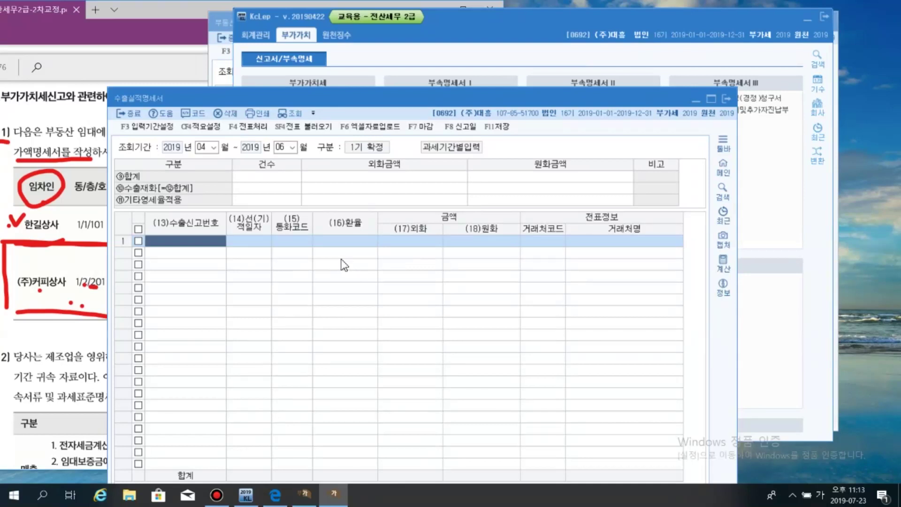
left_click(726, 99)
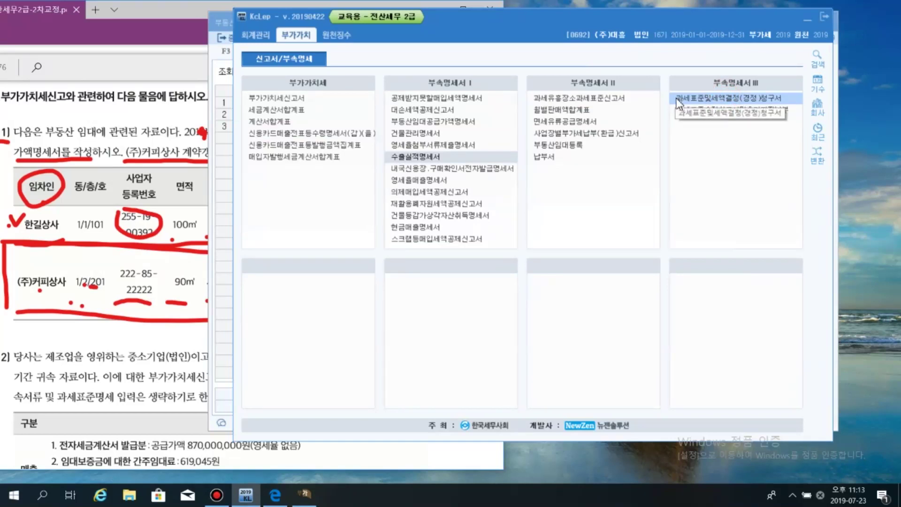
left_click(219, 501)
left_click(219, 503)
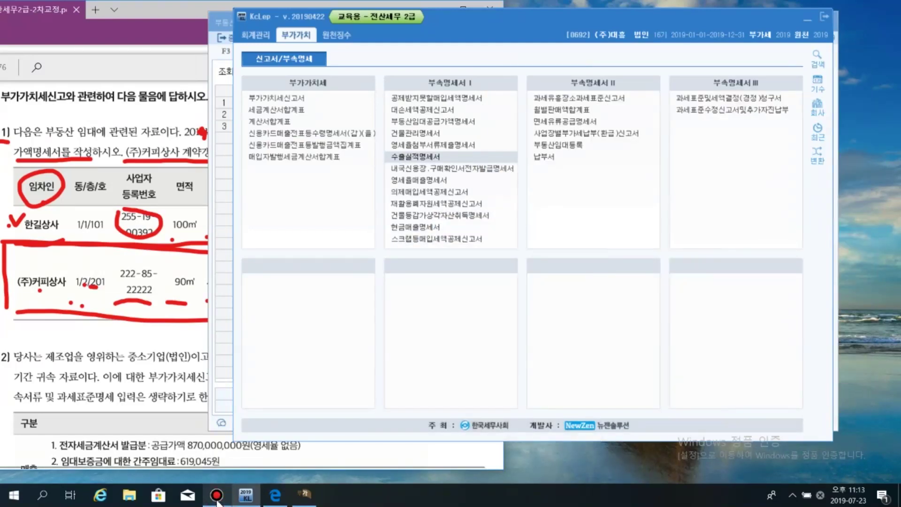